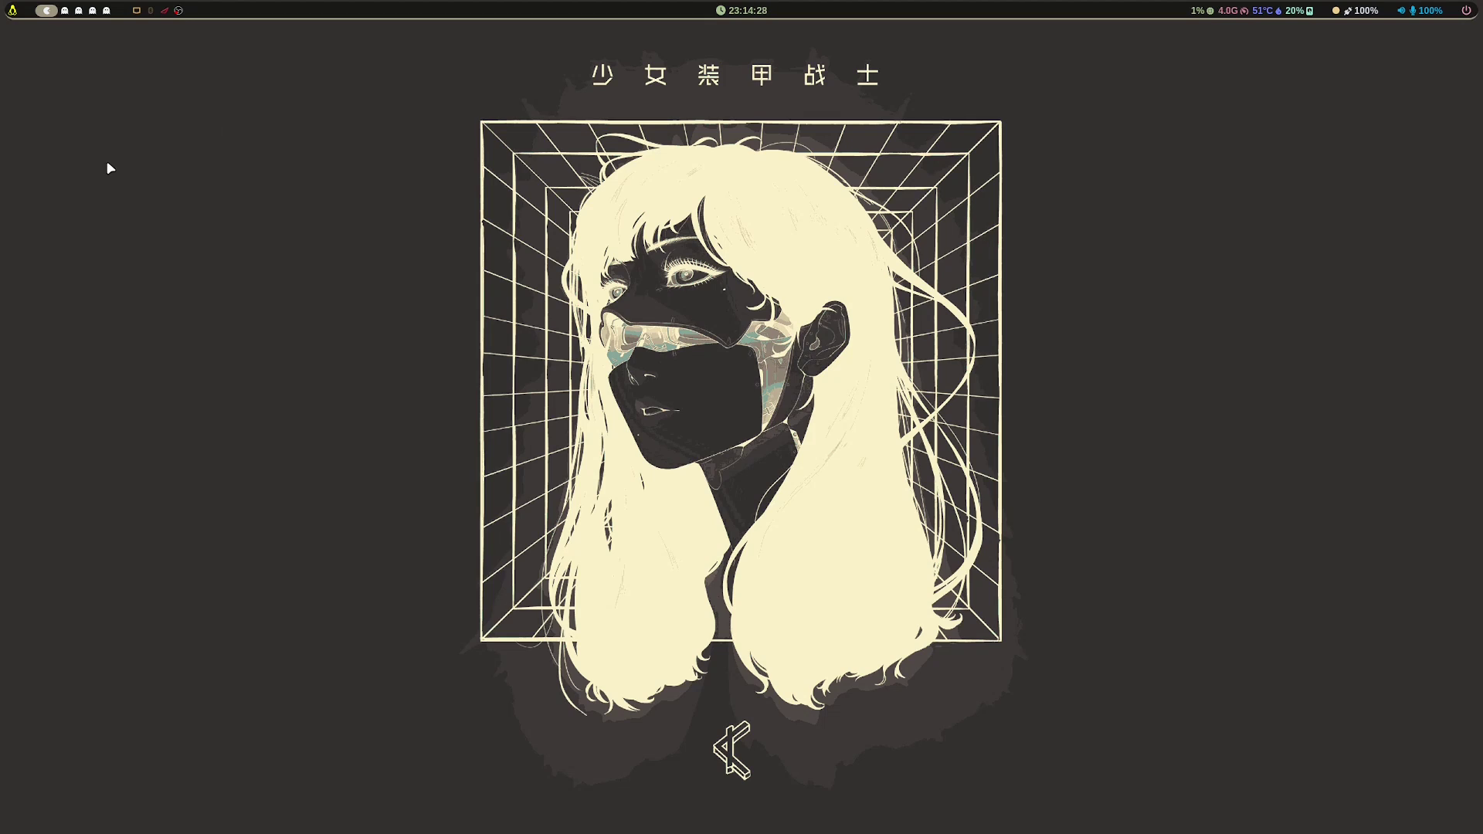
Step: Review the Hyprland on OpenSUSE Tumbleweed video description, then move to the OpenSuse-Hyprland GitHub page
key("super+2")
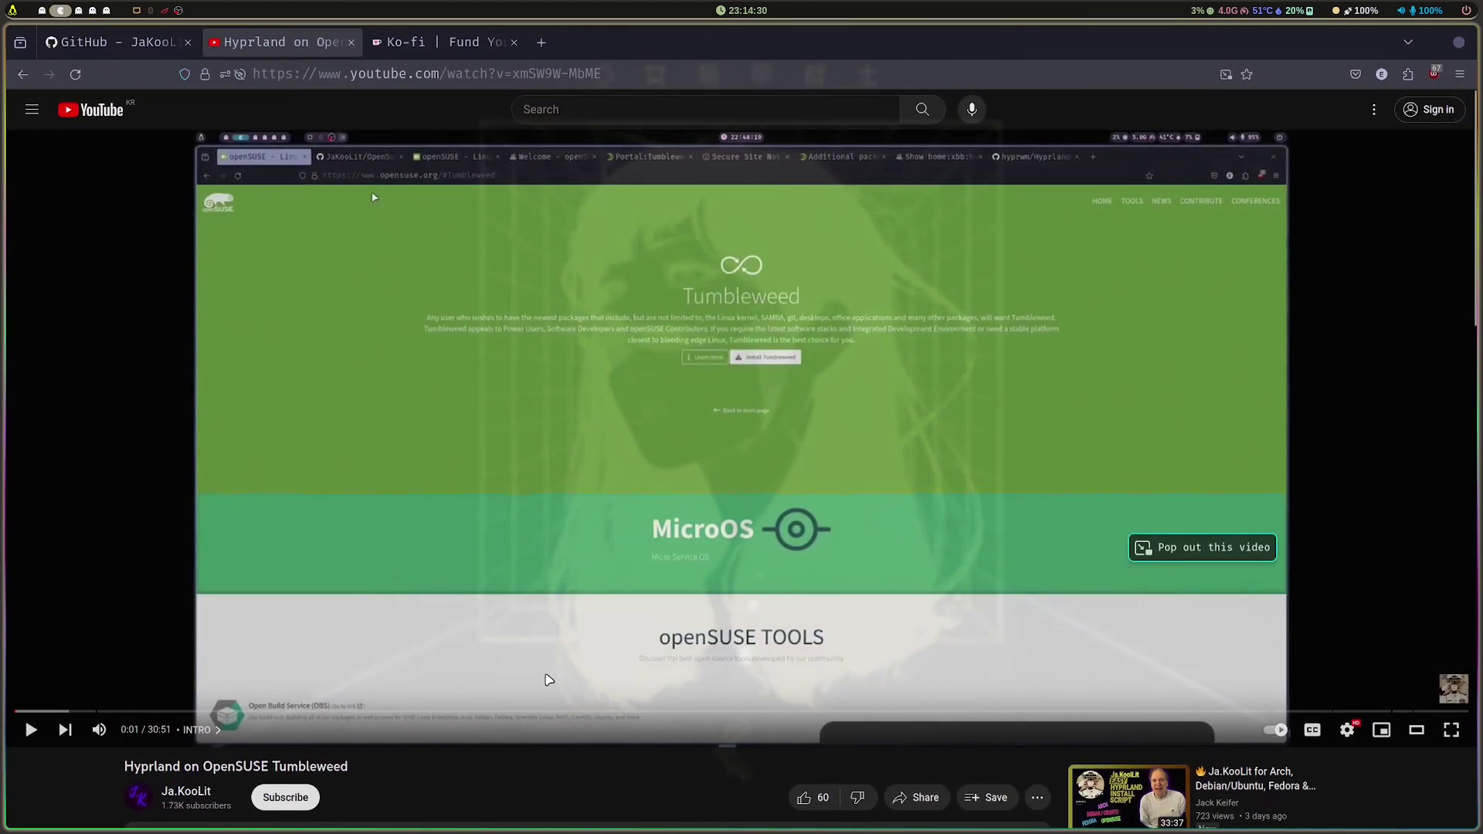
scroll(548, 680, "down", 3)
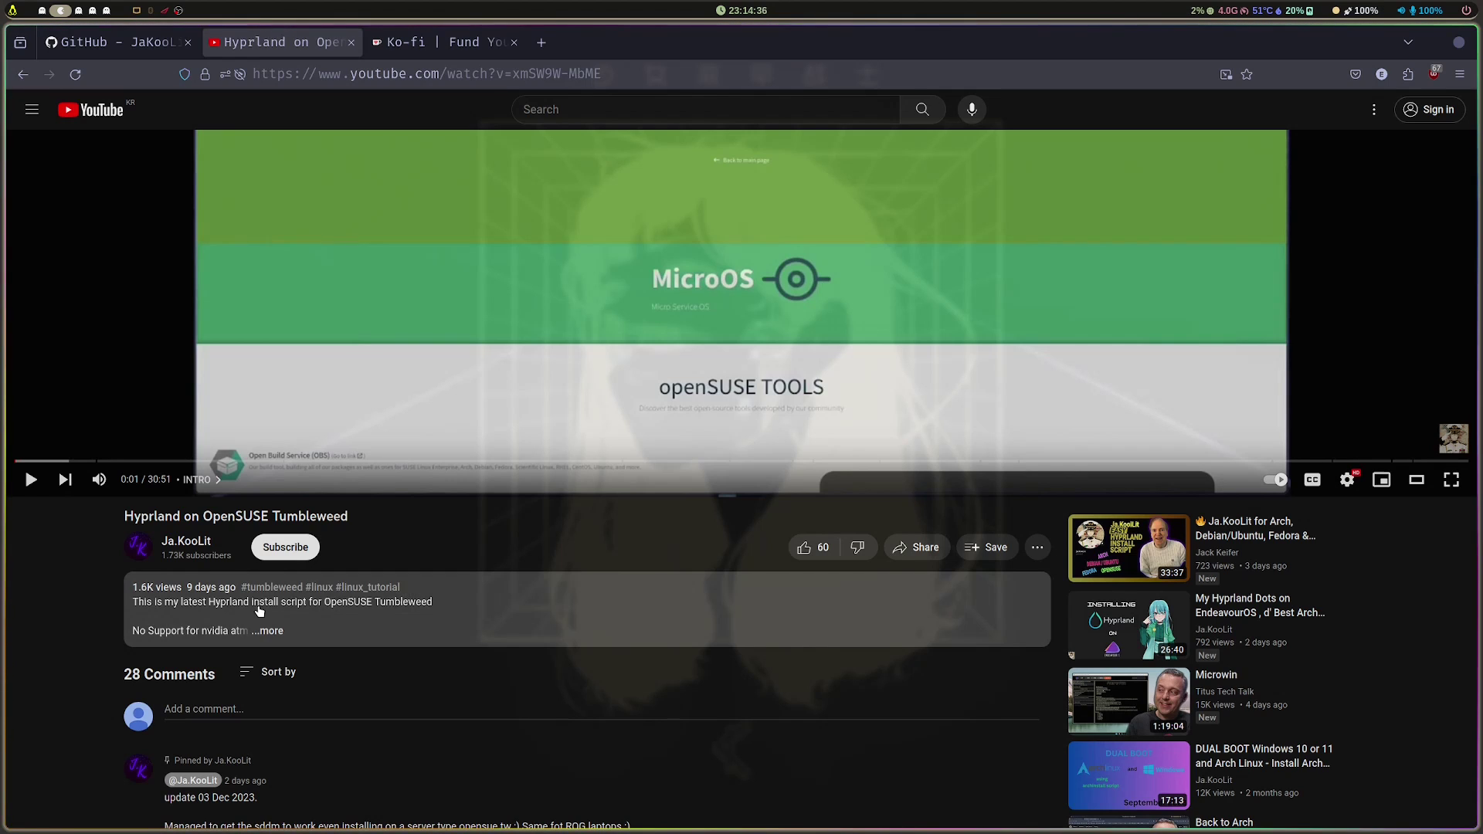
scroll(259, 610, "up", 2)
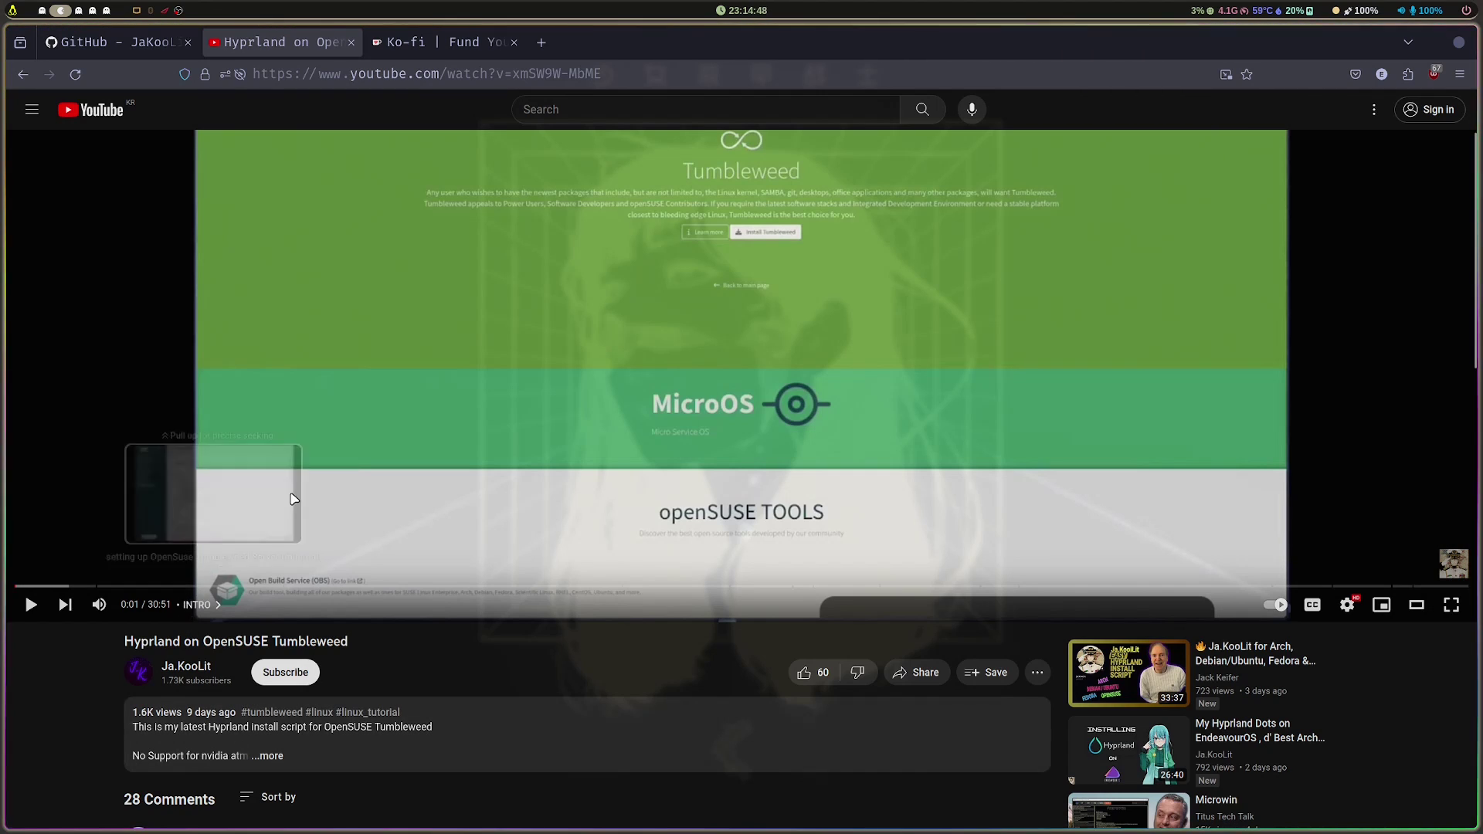
left_click(114, 32)
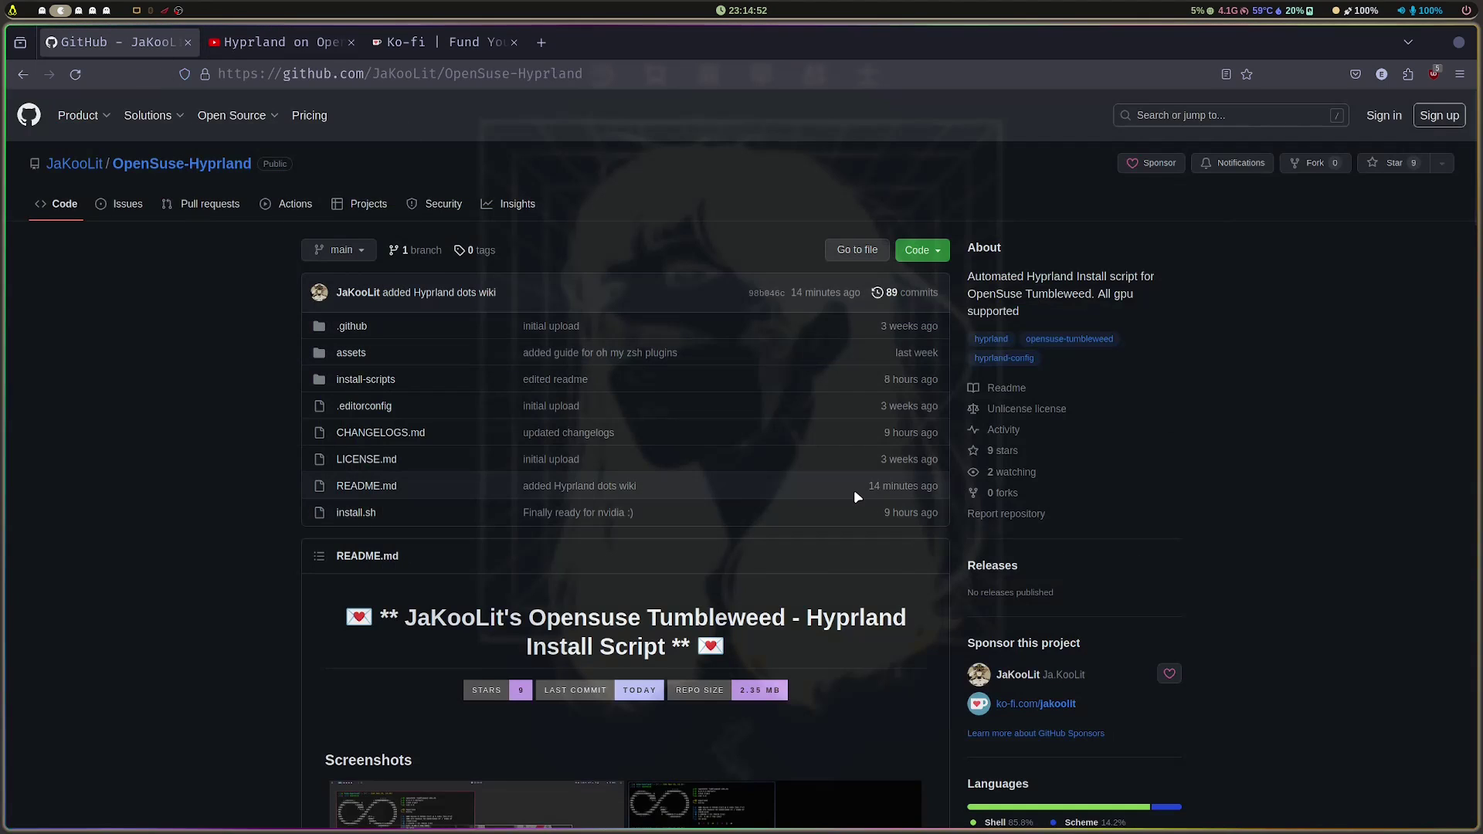
Step: Open the README's nvidia-opensuse.png screenshot from the Screenshots section in a new tab
scroll(697, 484, "down", 8)
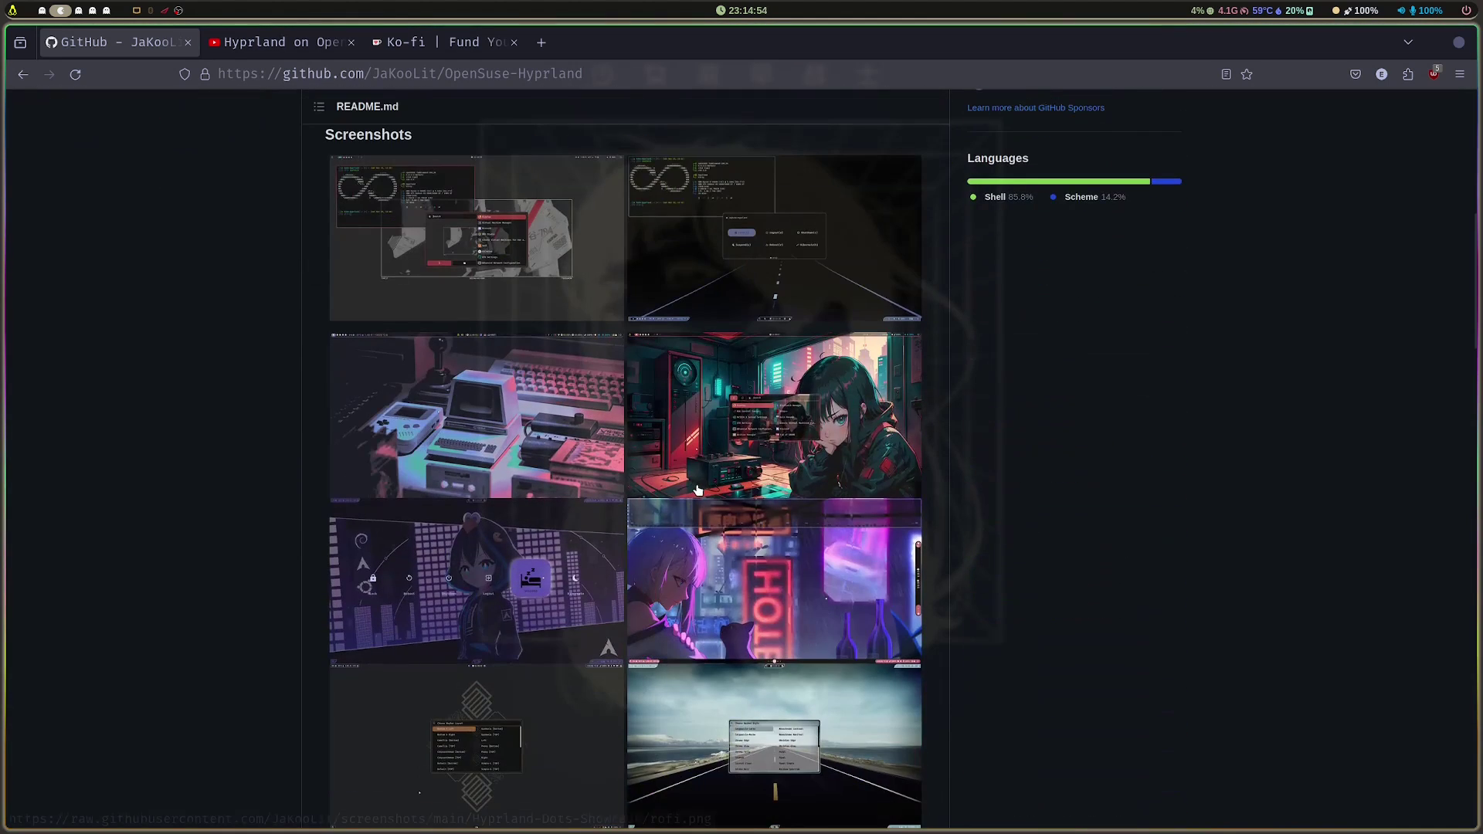
scroll(697, 489, "down", 7)
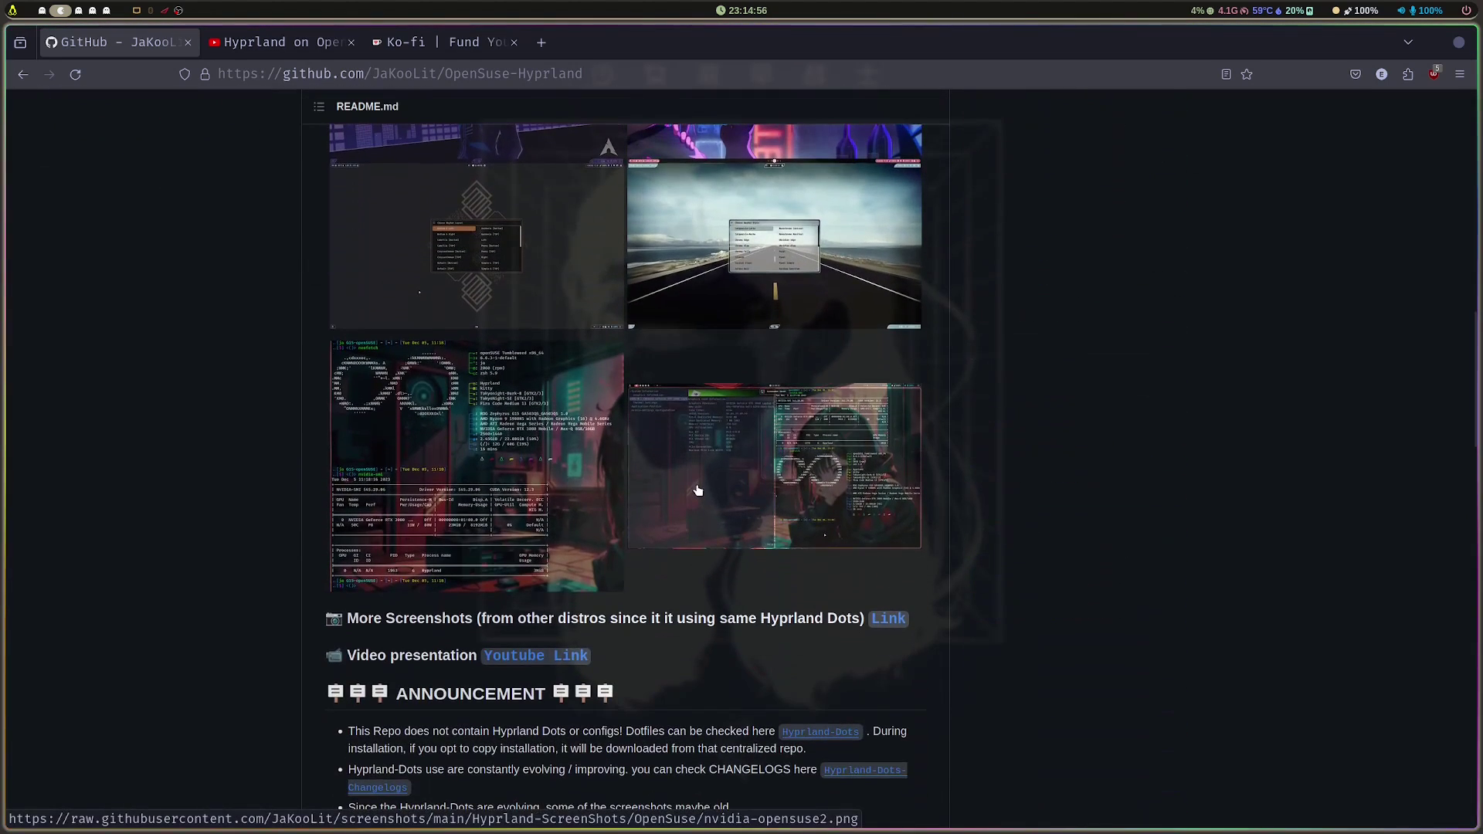
left_click(488, 441)
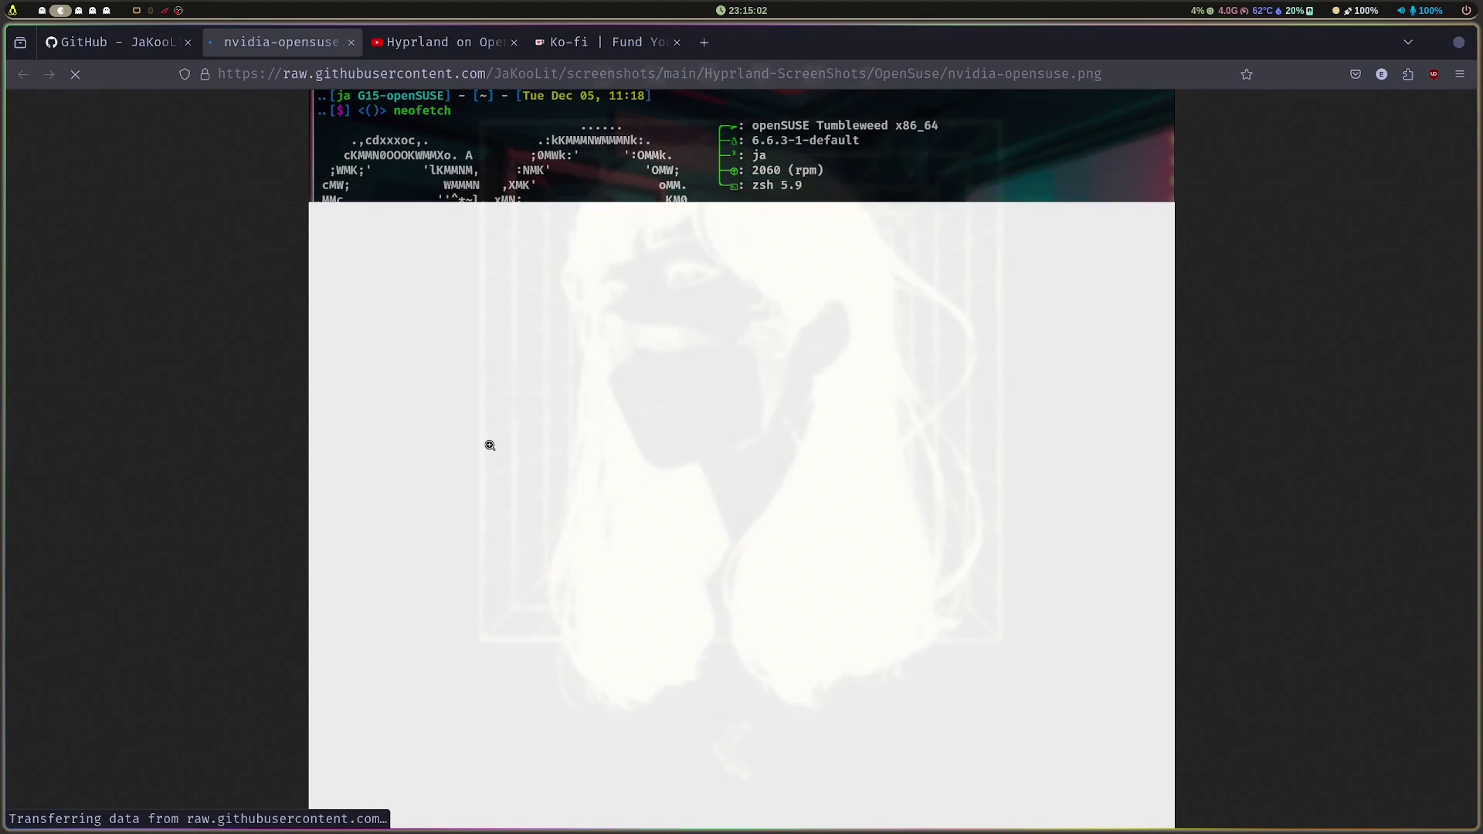
Step: Run neofetch in a new terminal on the empty first workspace
key("super+1")
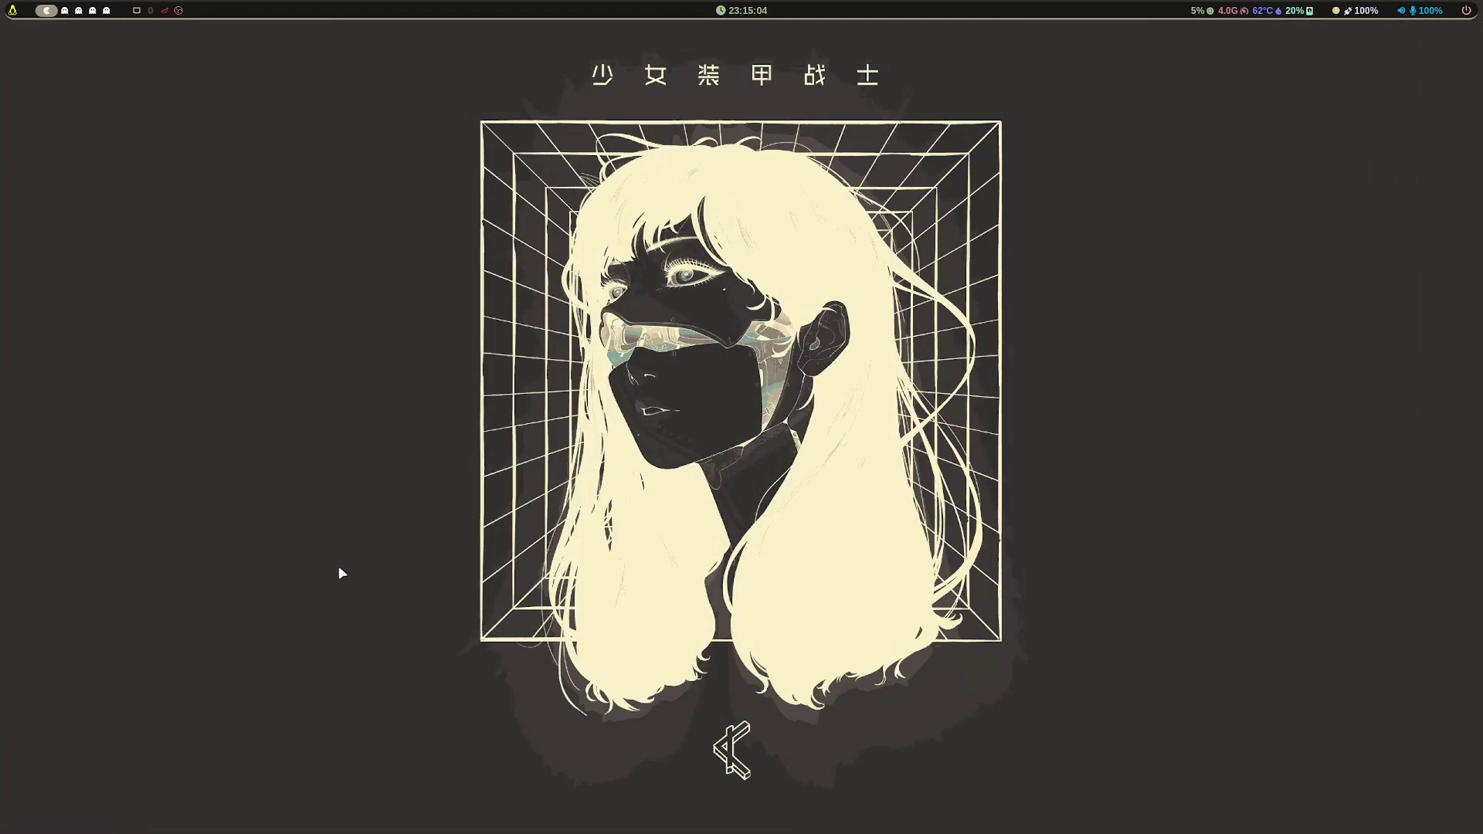
key("super+Return")
type("nvim")
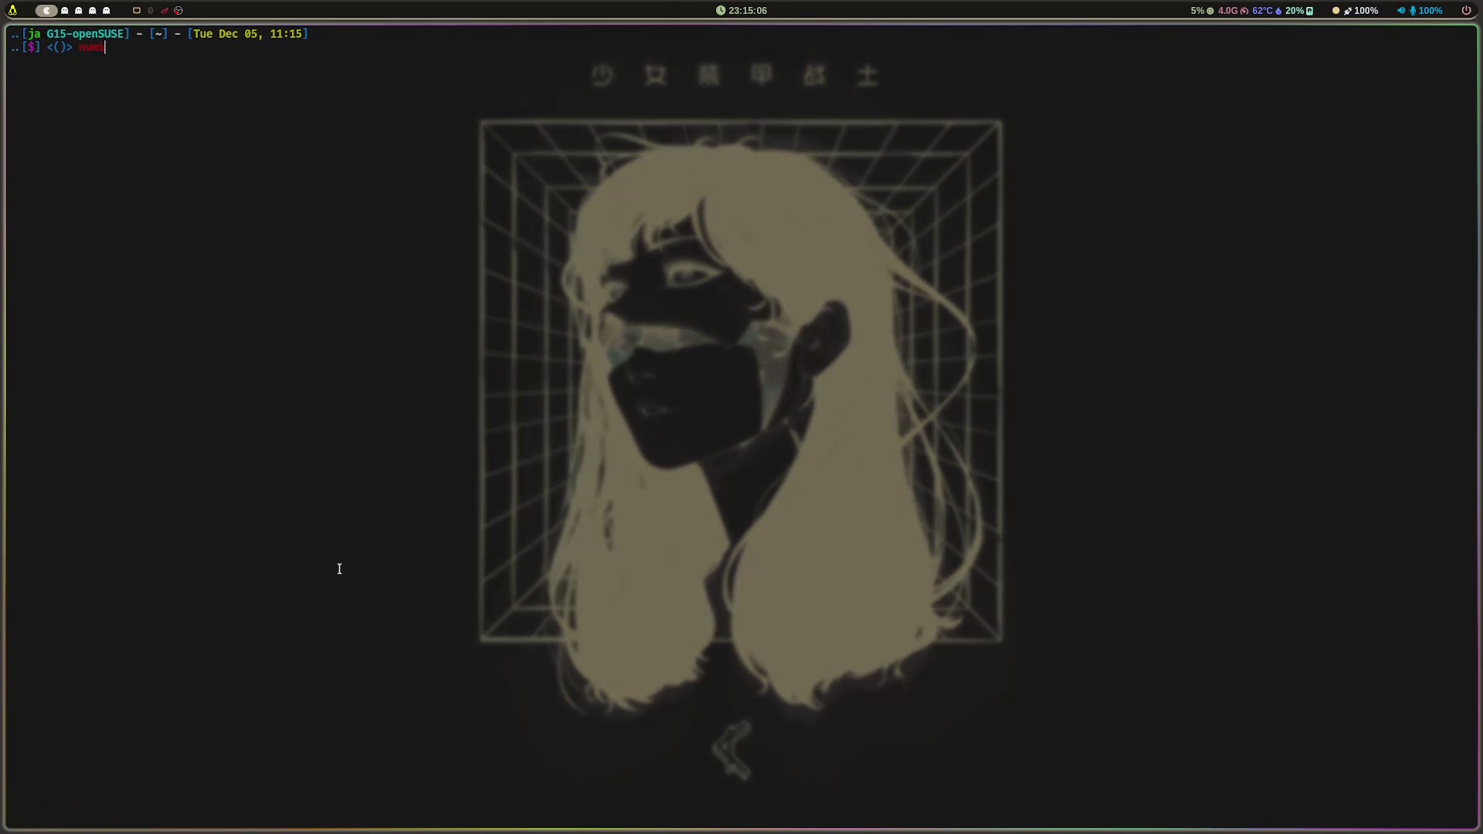
key("BackSpace")
key("BackSpace")
key("BackSpace")
key("BackSpace")
type("neofetch")
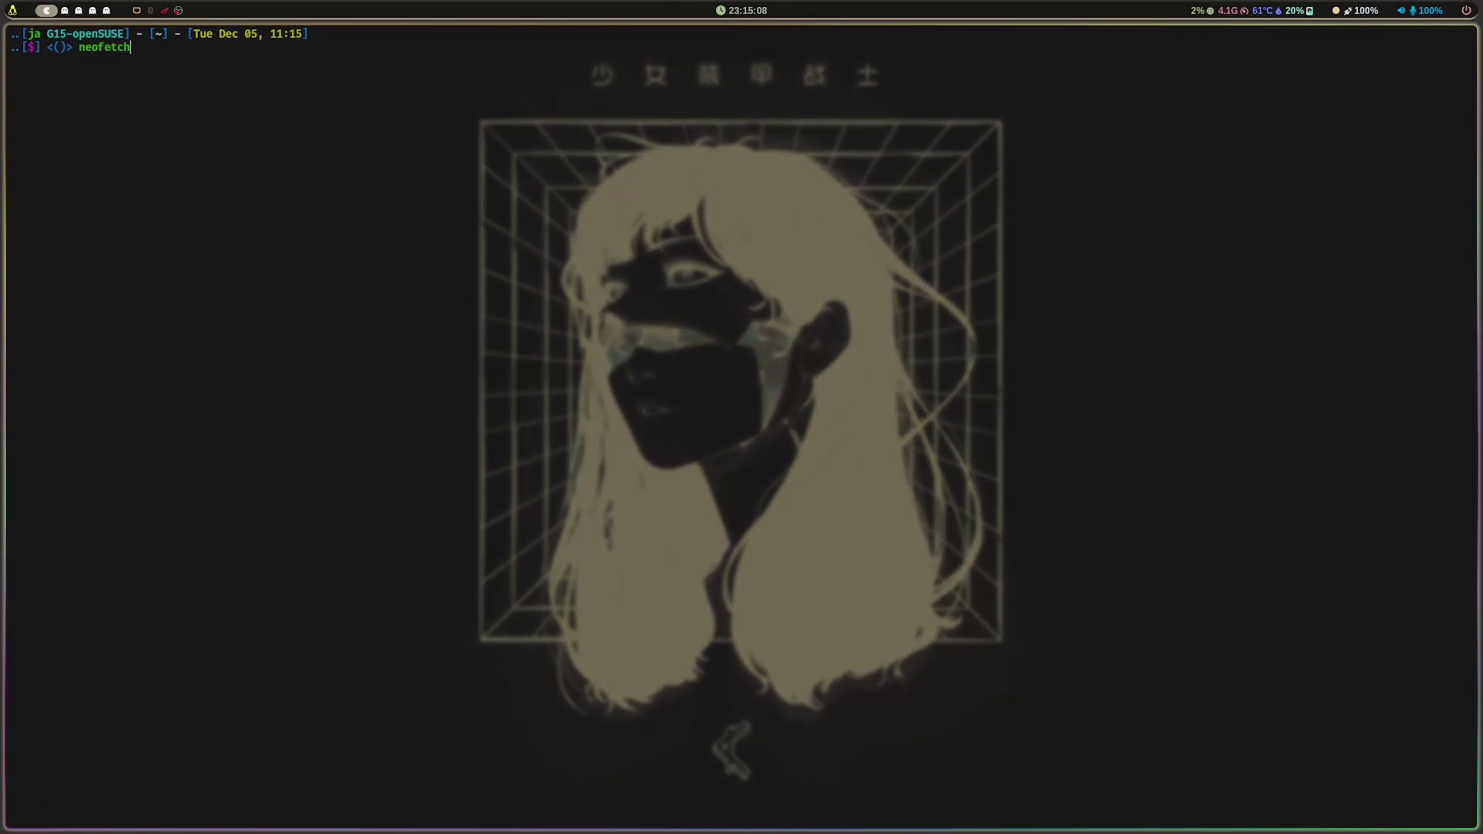
key("BackSpace")
type("h")
key("Return")
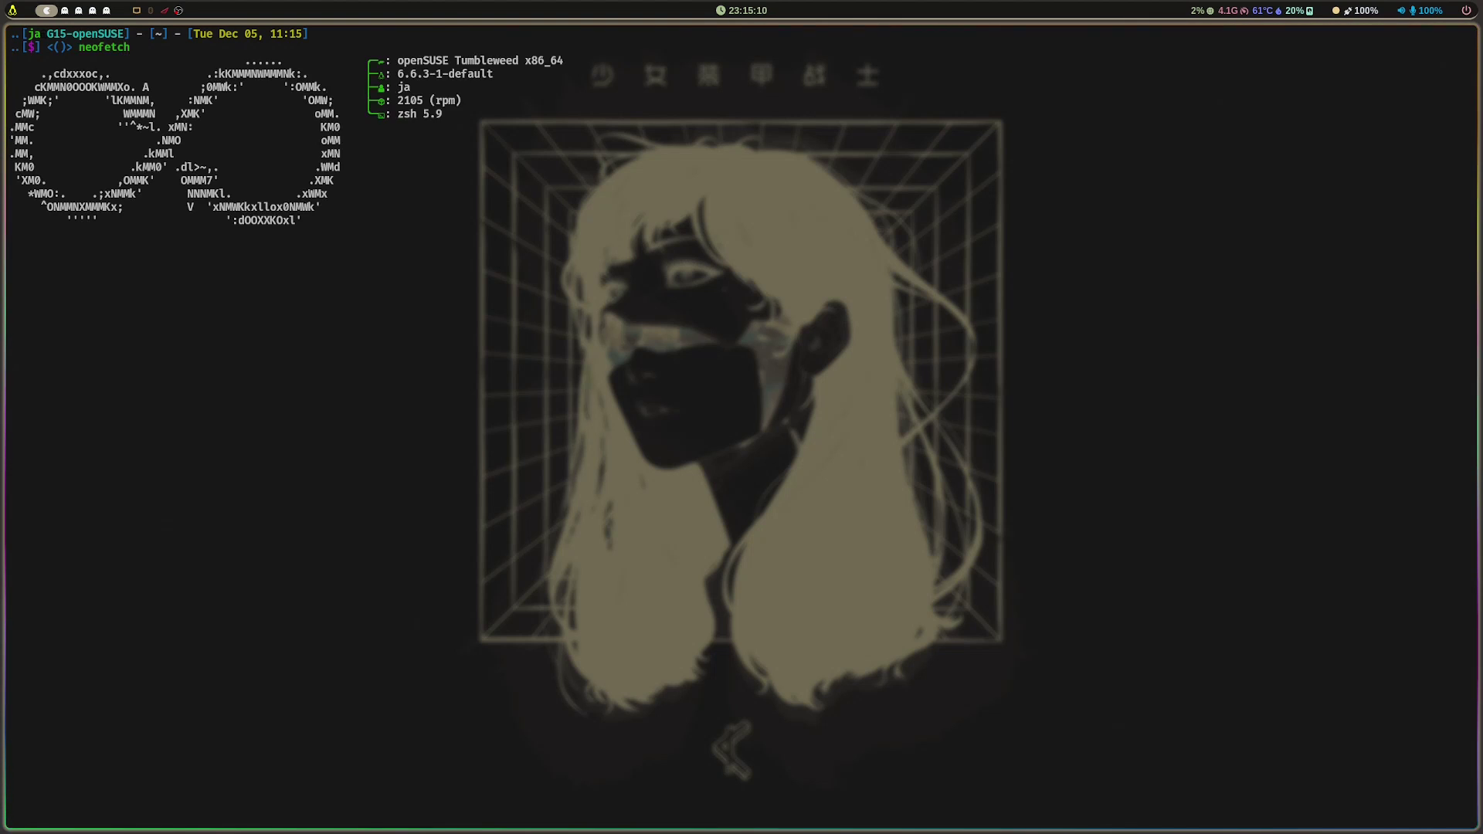
Step: Run nvidia-smi in a second terminal beside the first
key("super+Return")
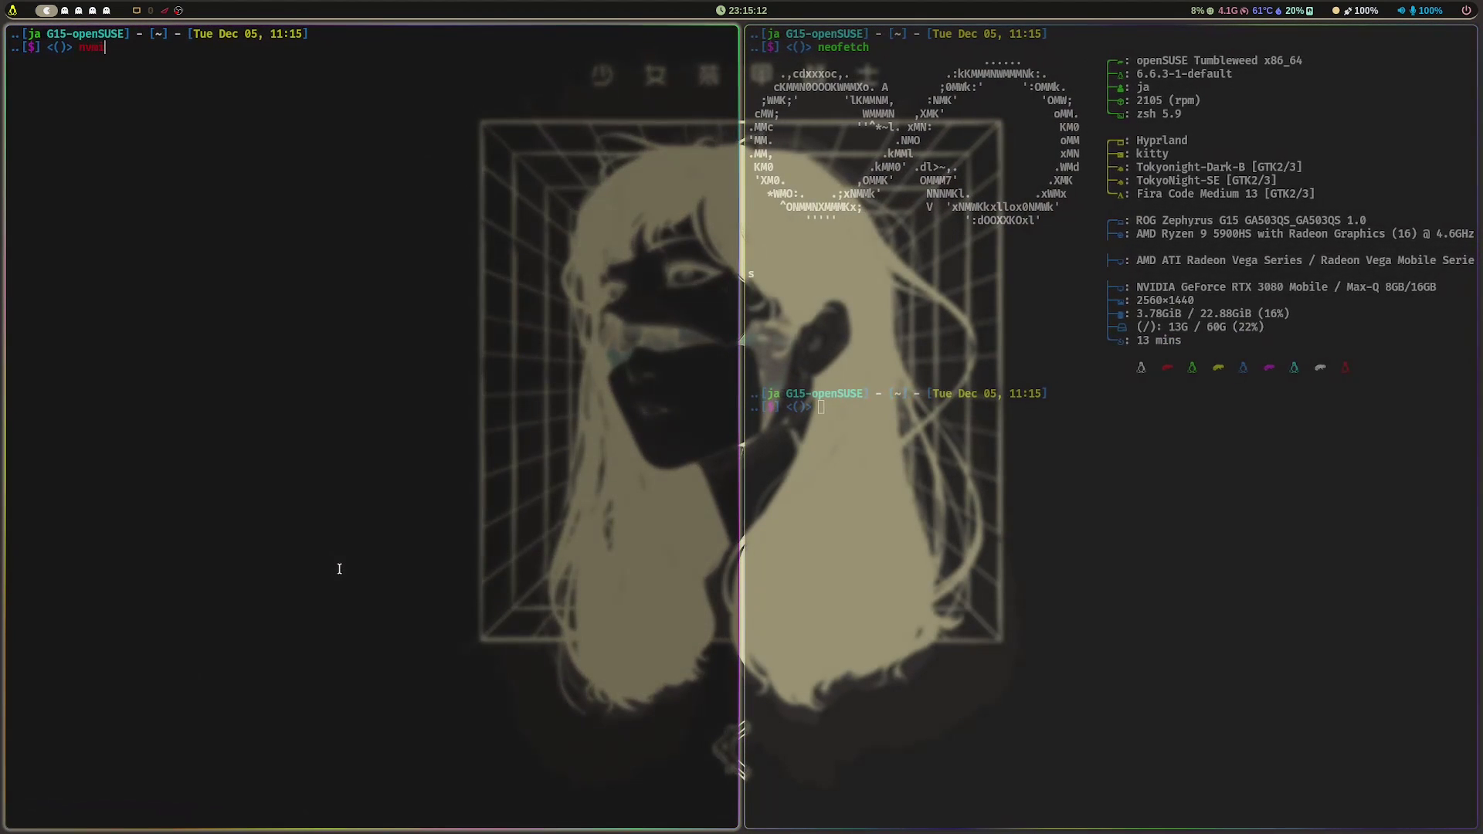
type("nv")
key("Right")
key("Return")
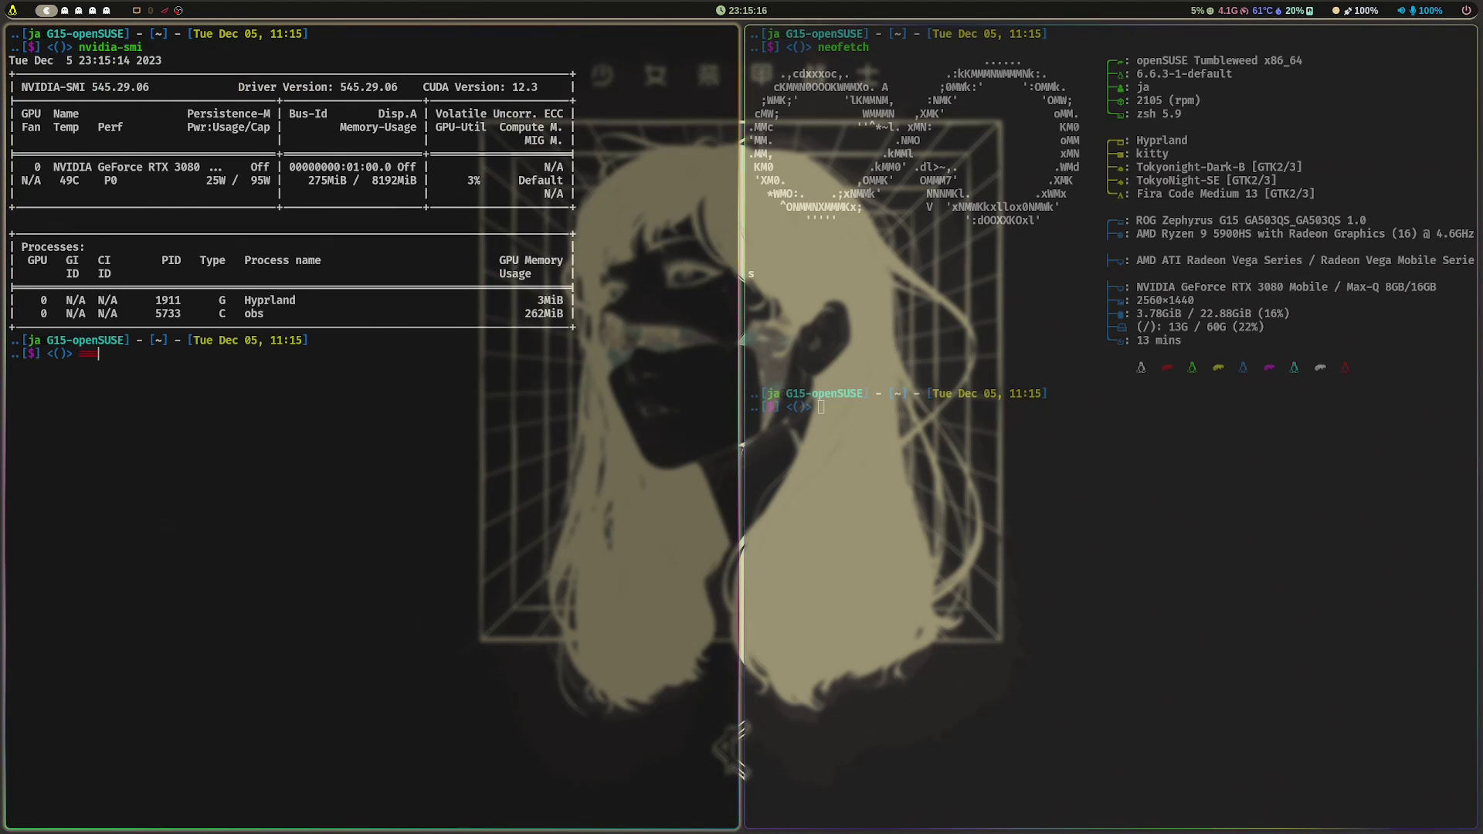
Step: Adjust the left terminal's font size, mark driver version 545.29.06, and narrow the left terminal
type("cle")
key("ctrl+shift+equal")
key("ctrl+shift+equal")
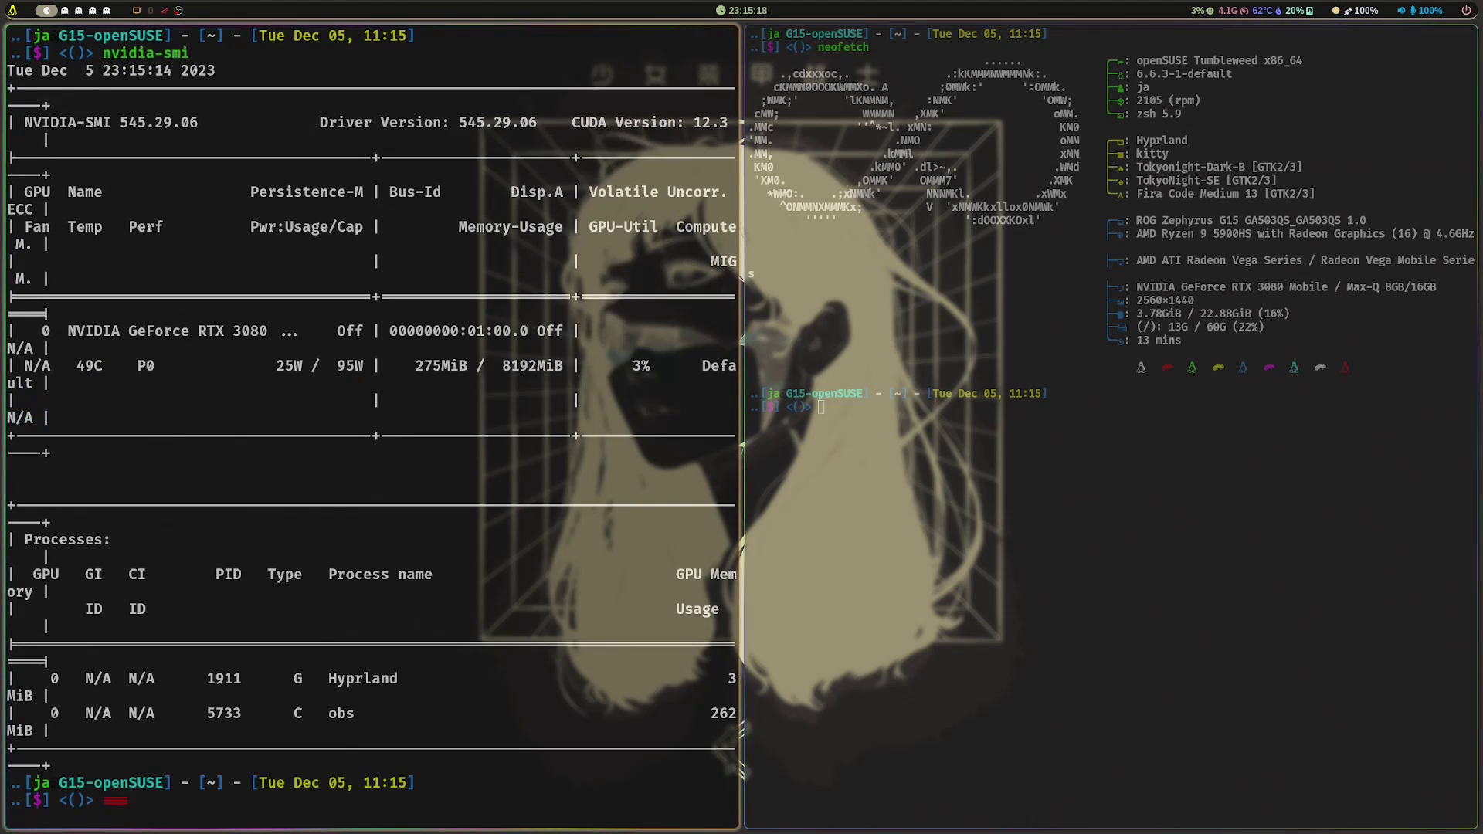
key("ctrl+shift+minus")
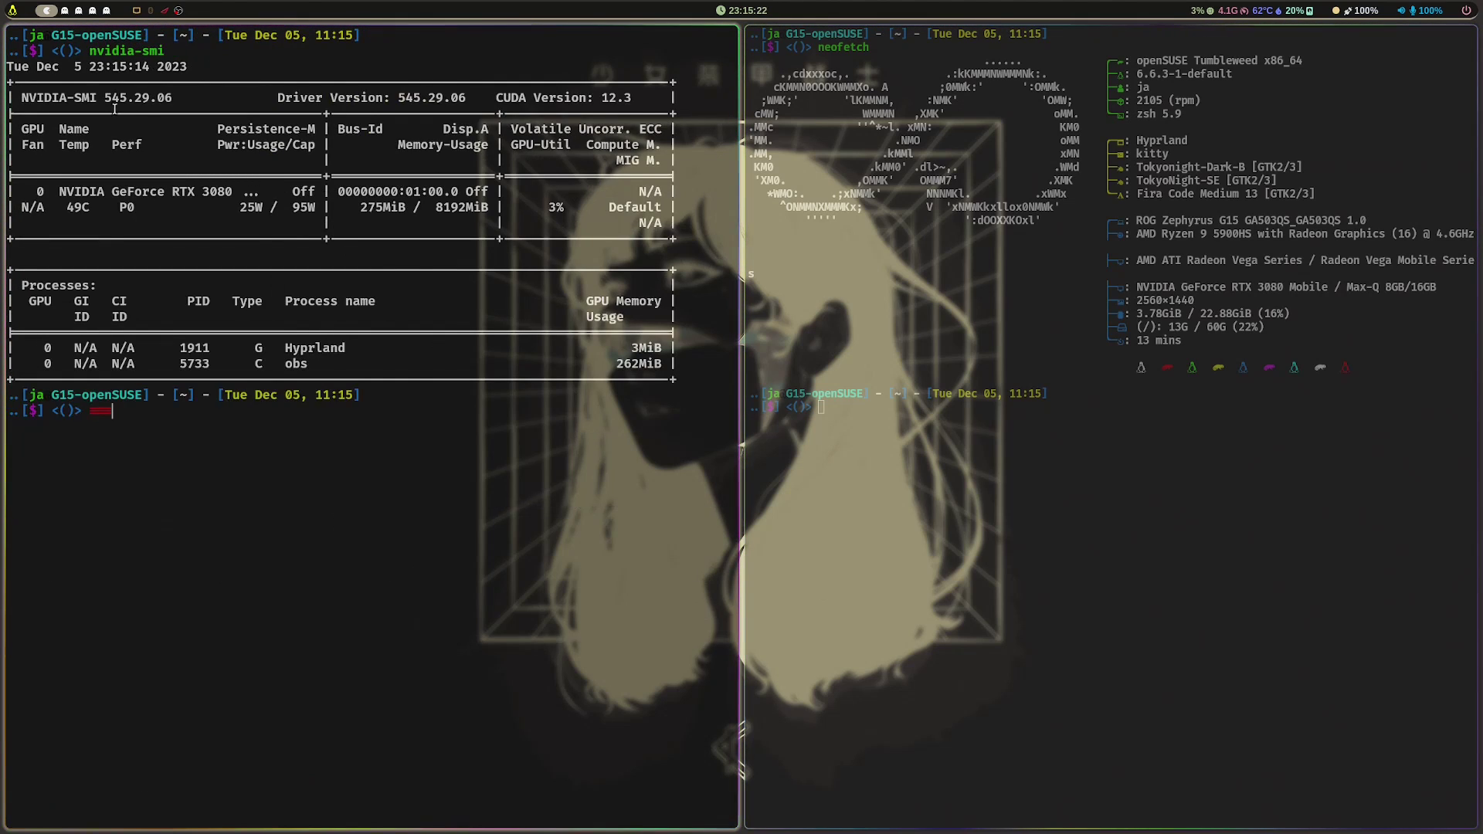
left_click_drag(104, 97, 188, 101)
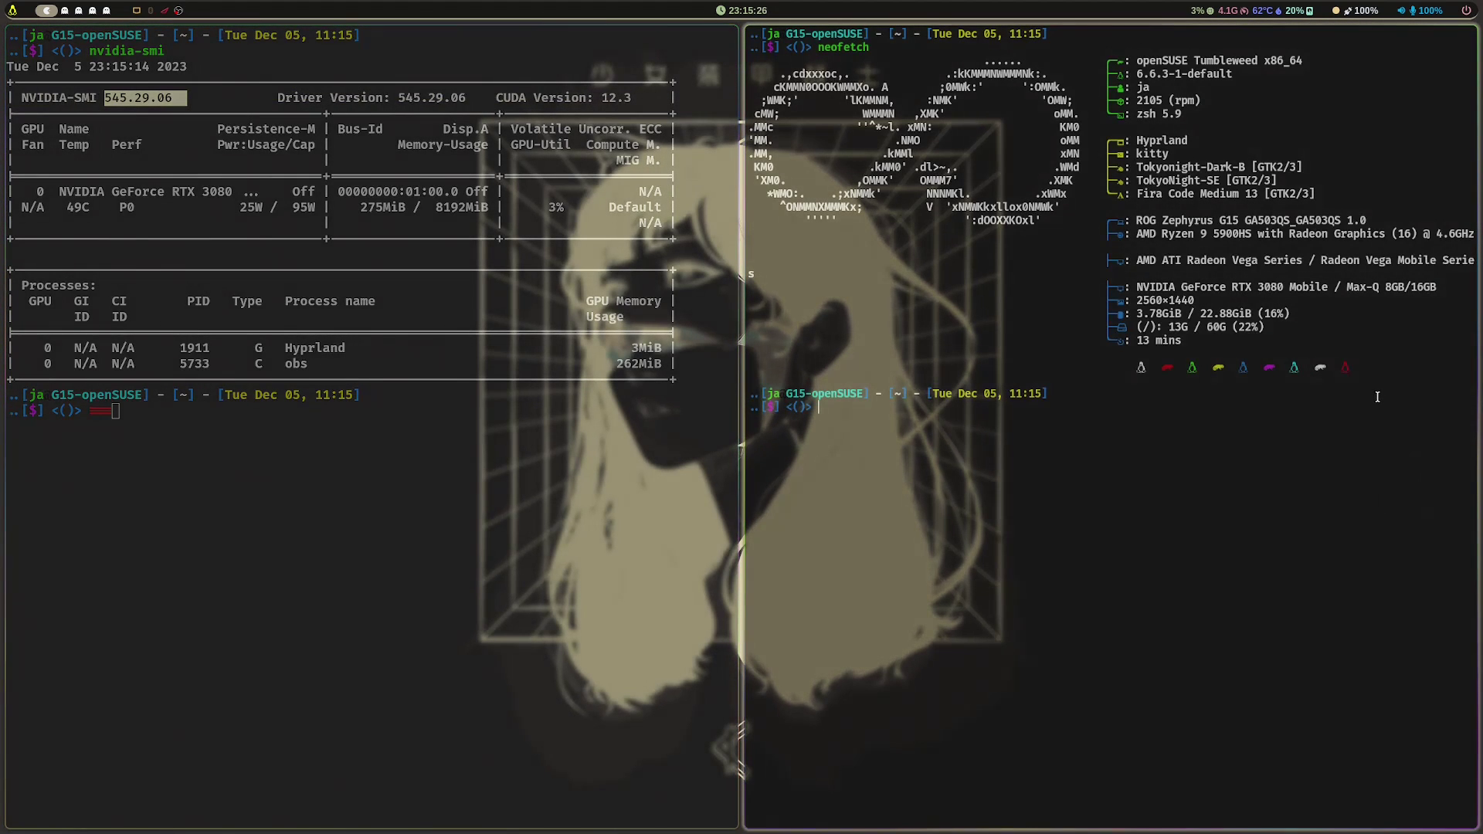
key("super+ctrl+Left")
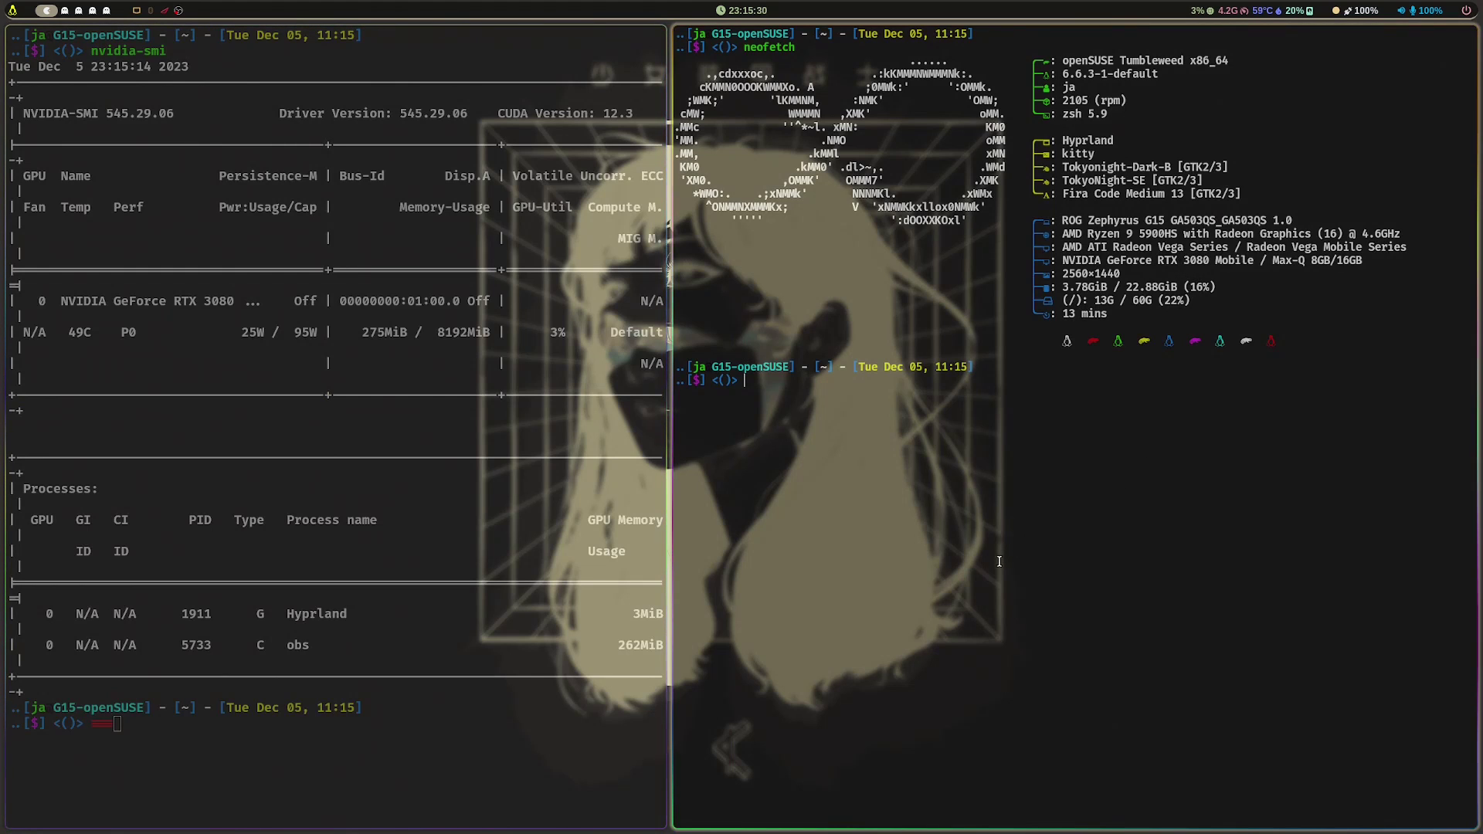
Step: Widen the left terminal again and launch NVIDIA X Server Settings via the launcher
key("super+ctrl+Right")
key("super+d")
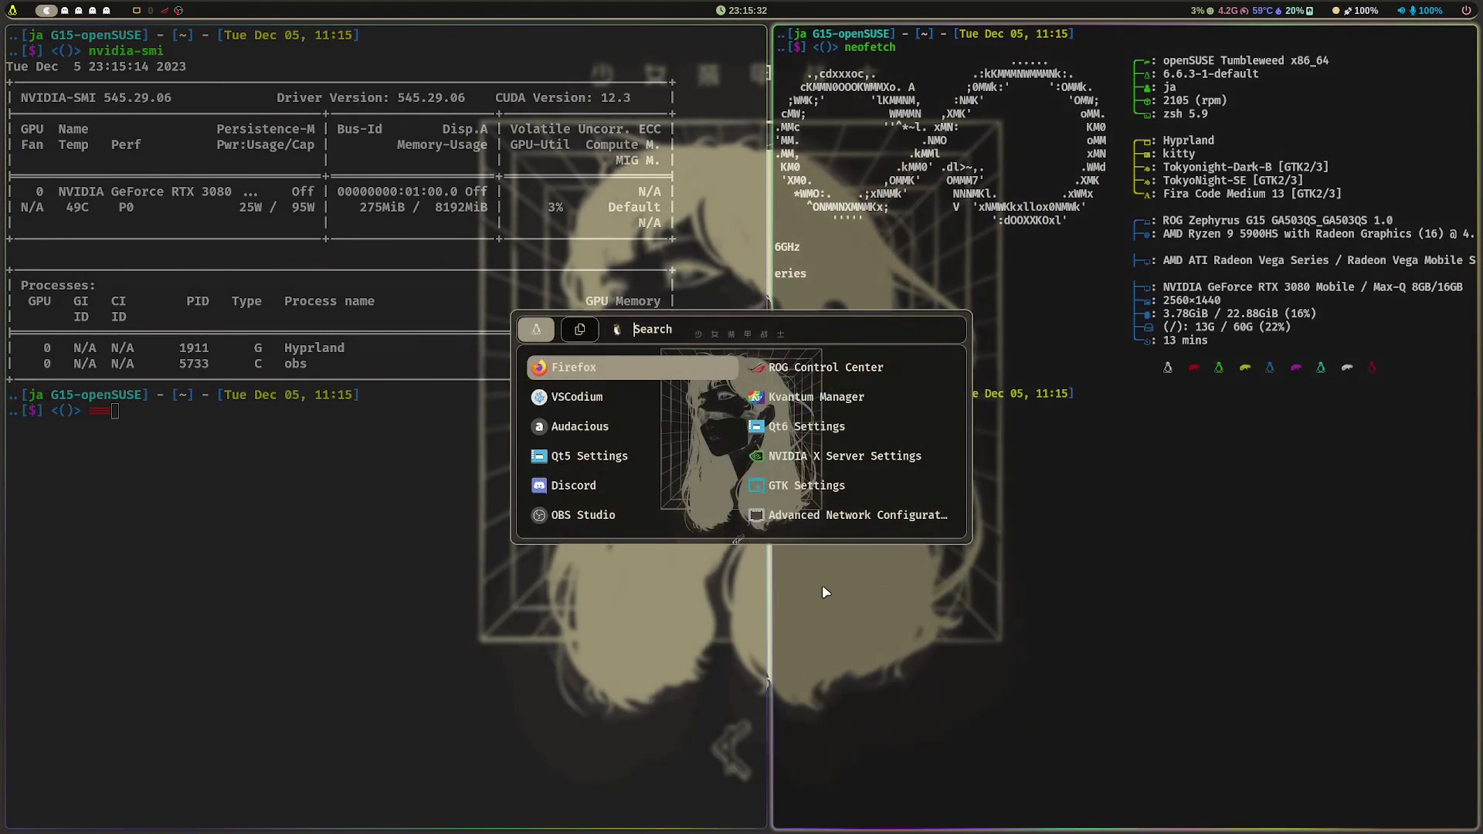
type("nv")
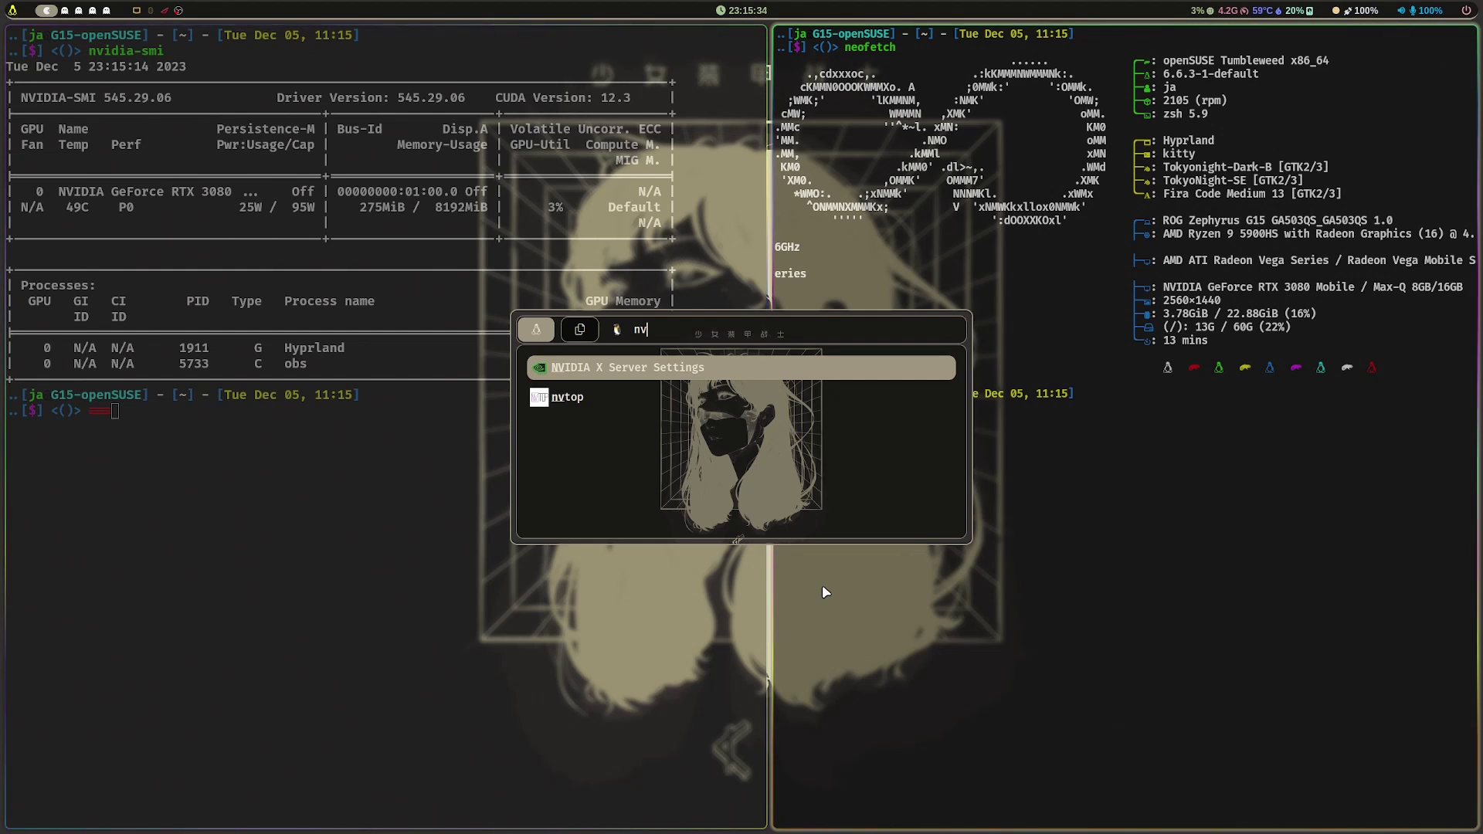
key("Return")
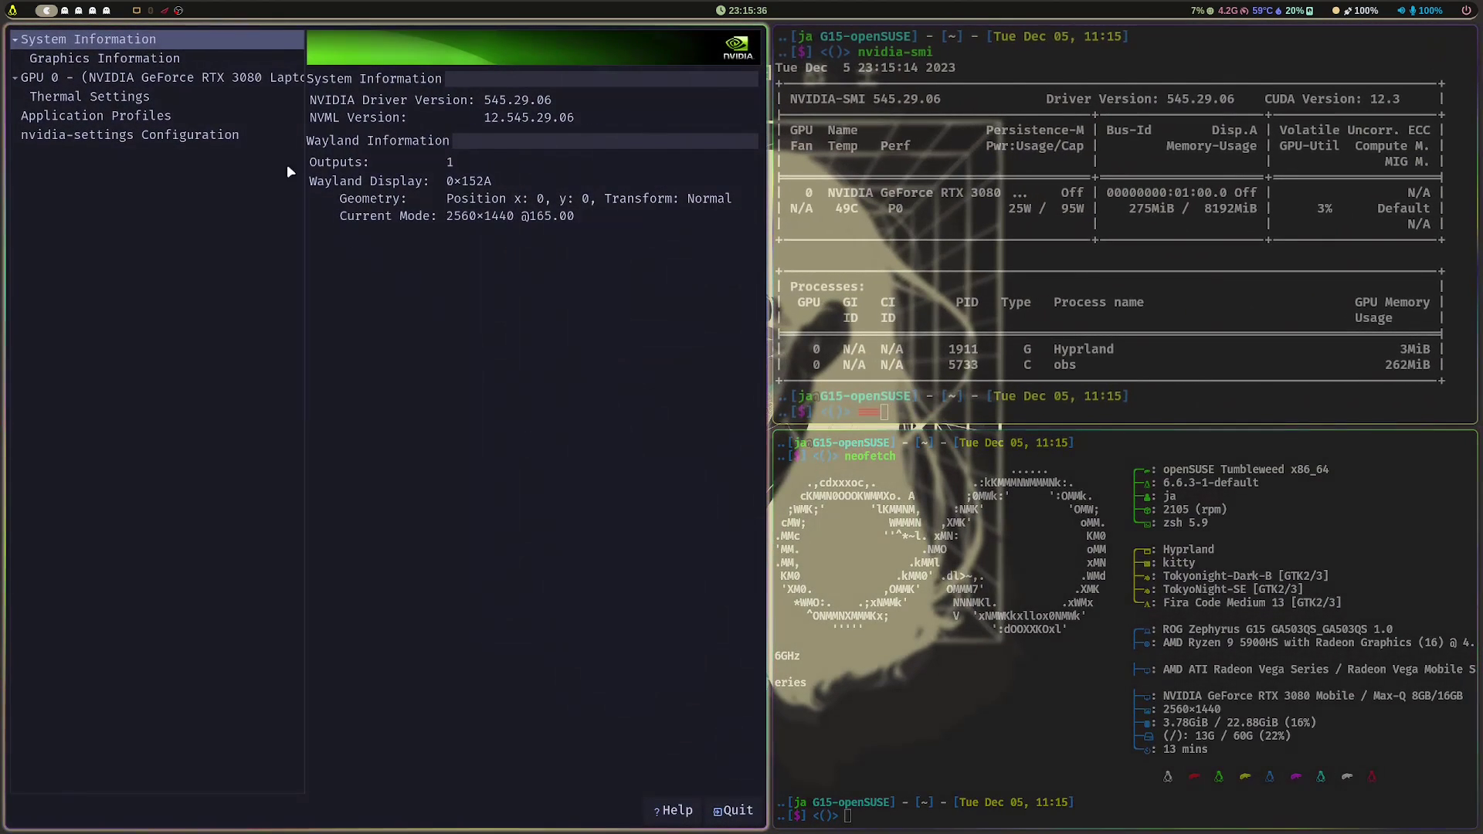
Step: Review GPU 0's RTX 3080 details, Thermal Settings and Application Profiles, then return to the browser
left_click(153, 57)
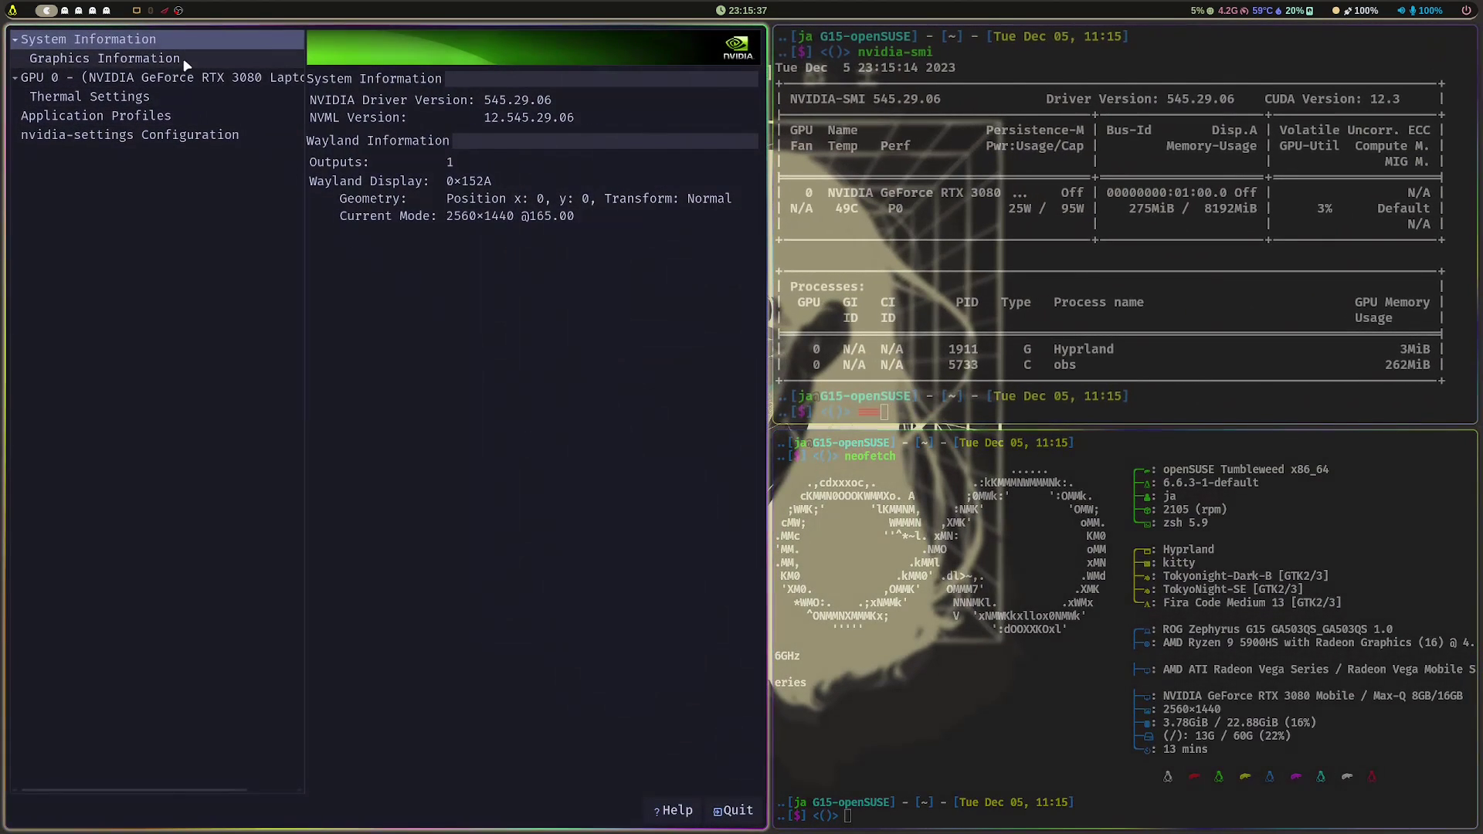
left_click(143, 78)
left_click(133, 97)
left_click(130, 116)
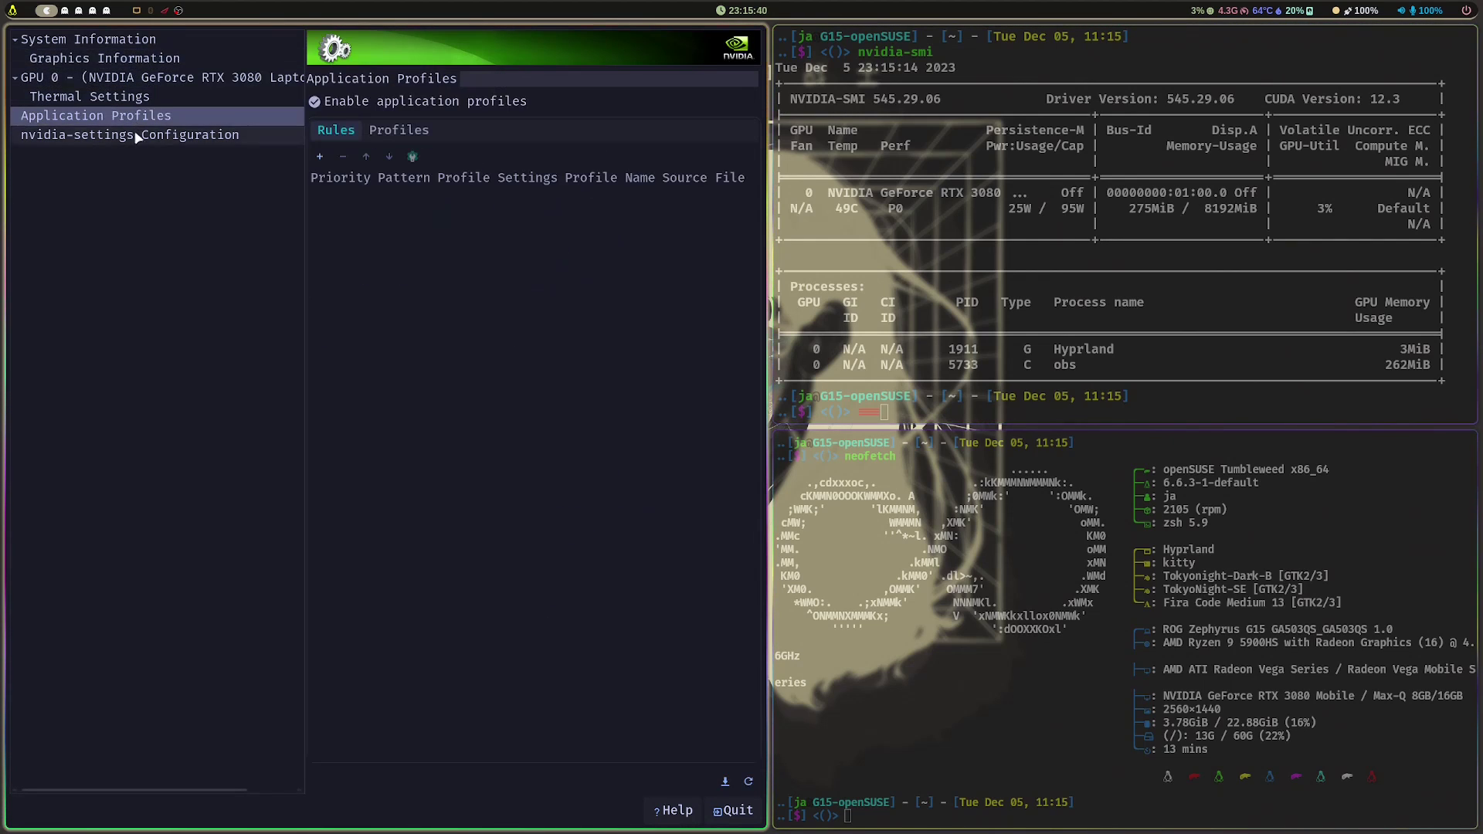
left_click(163, 82)
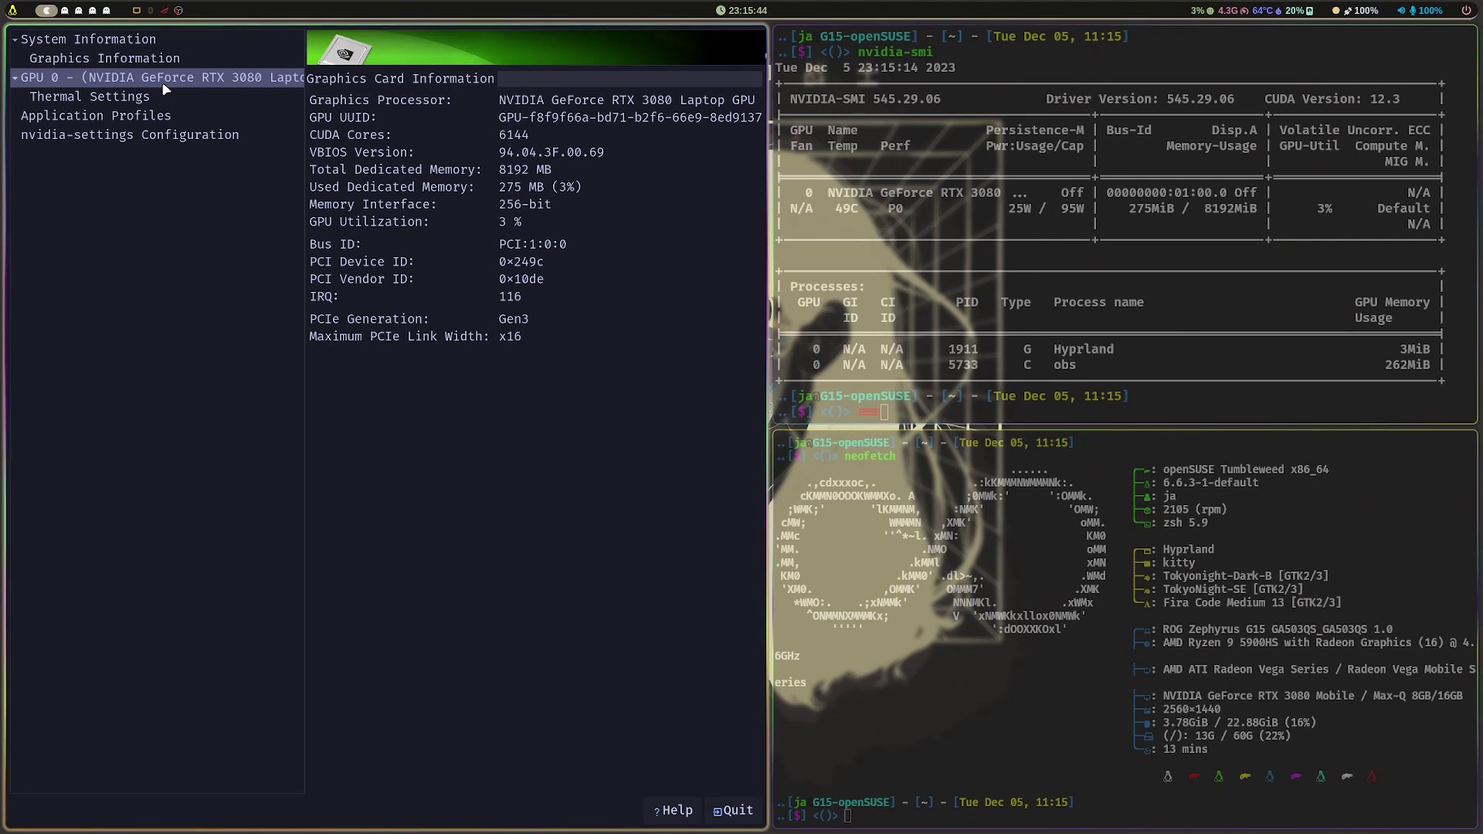
key("super+2")
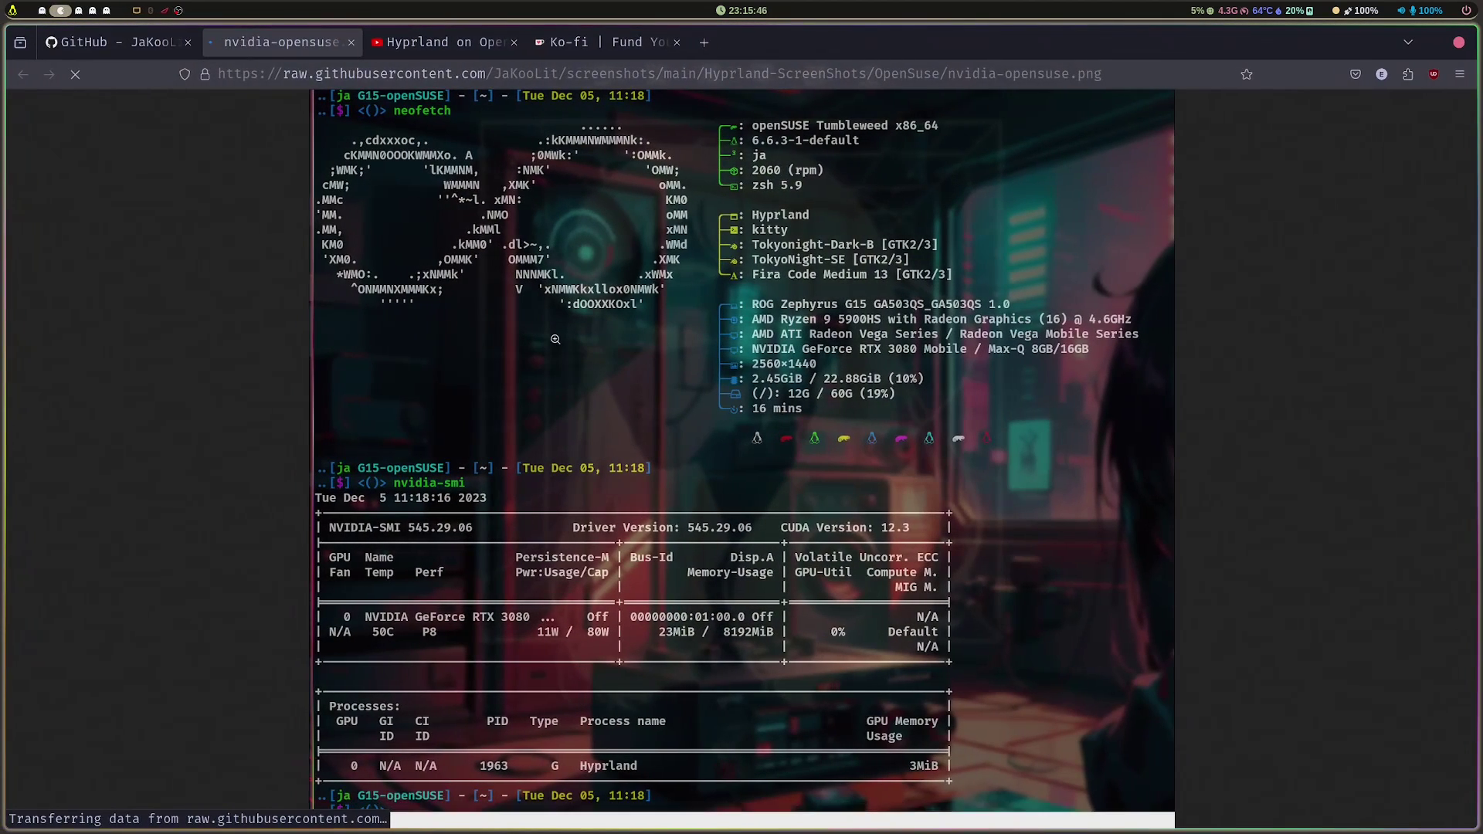
Step: Close the screenshot and bring the README's NOTICE TO NVIDIA OWNERS section about G06 into view
left_click(351, 41)
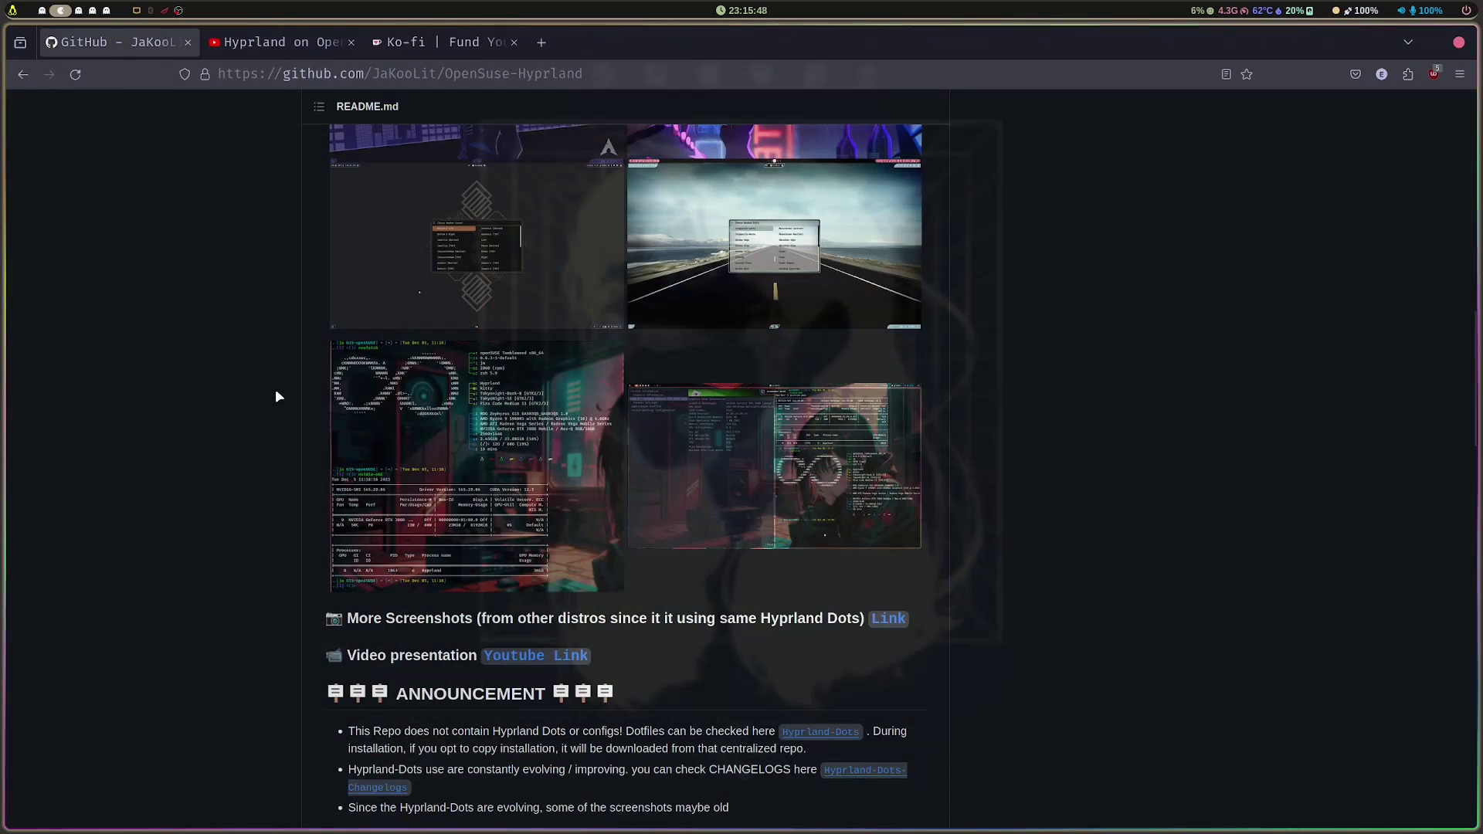
scroll(275, 388, "down", 5)
scroll(272, 383, "down", 6)
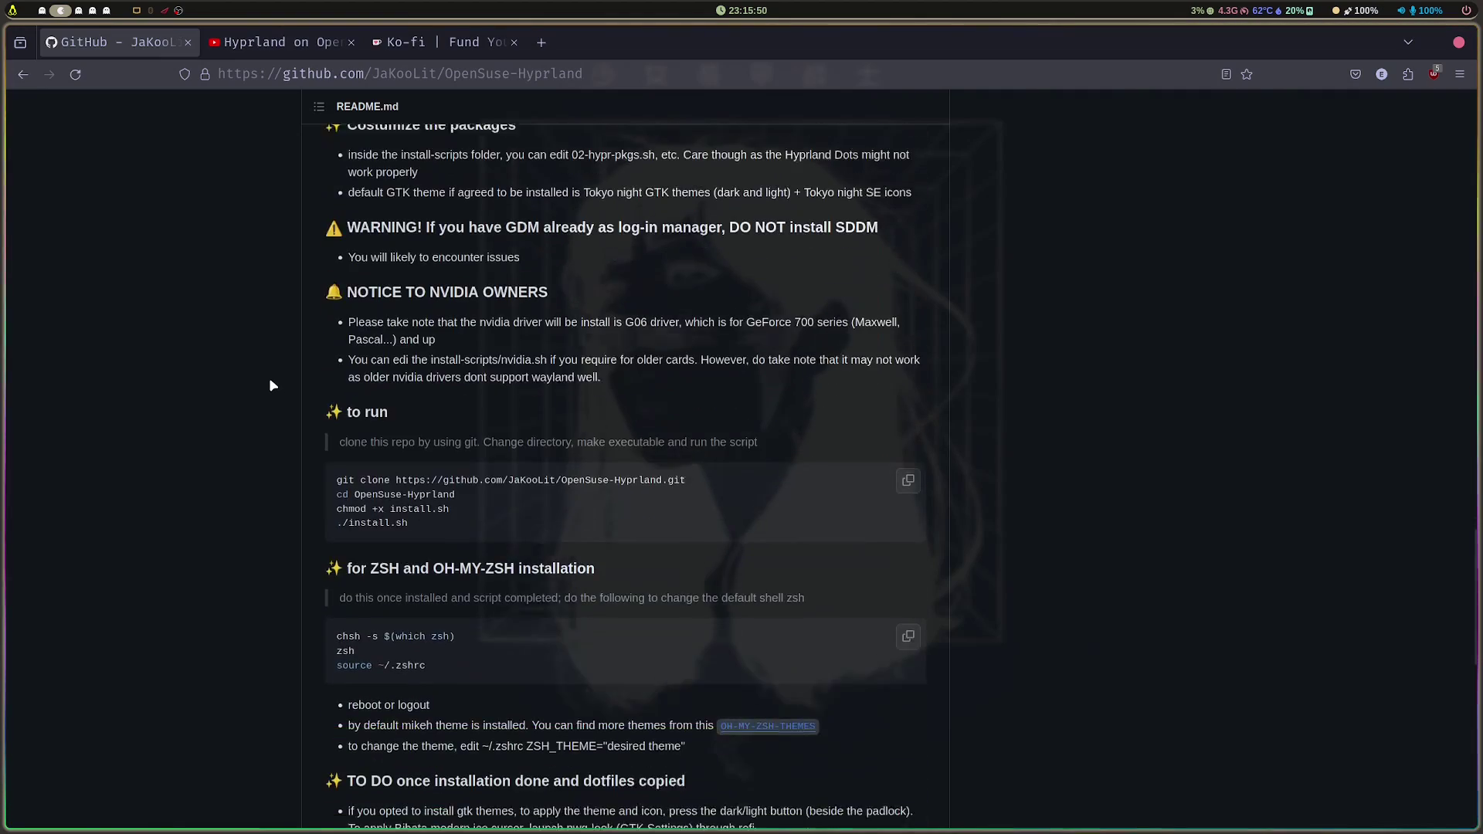
scroll(269, 378, "down", 6)
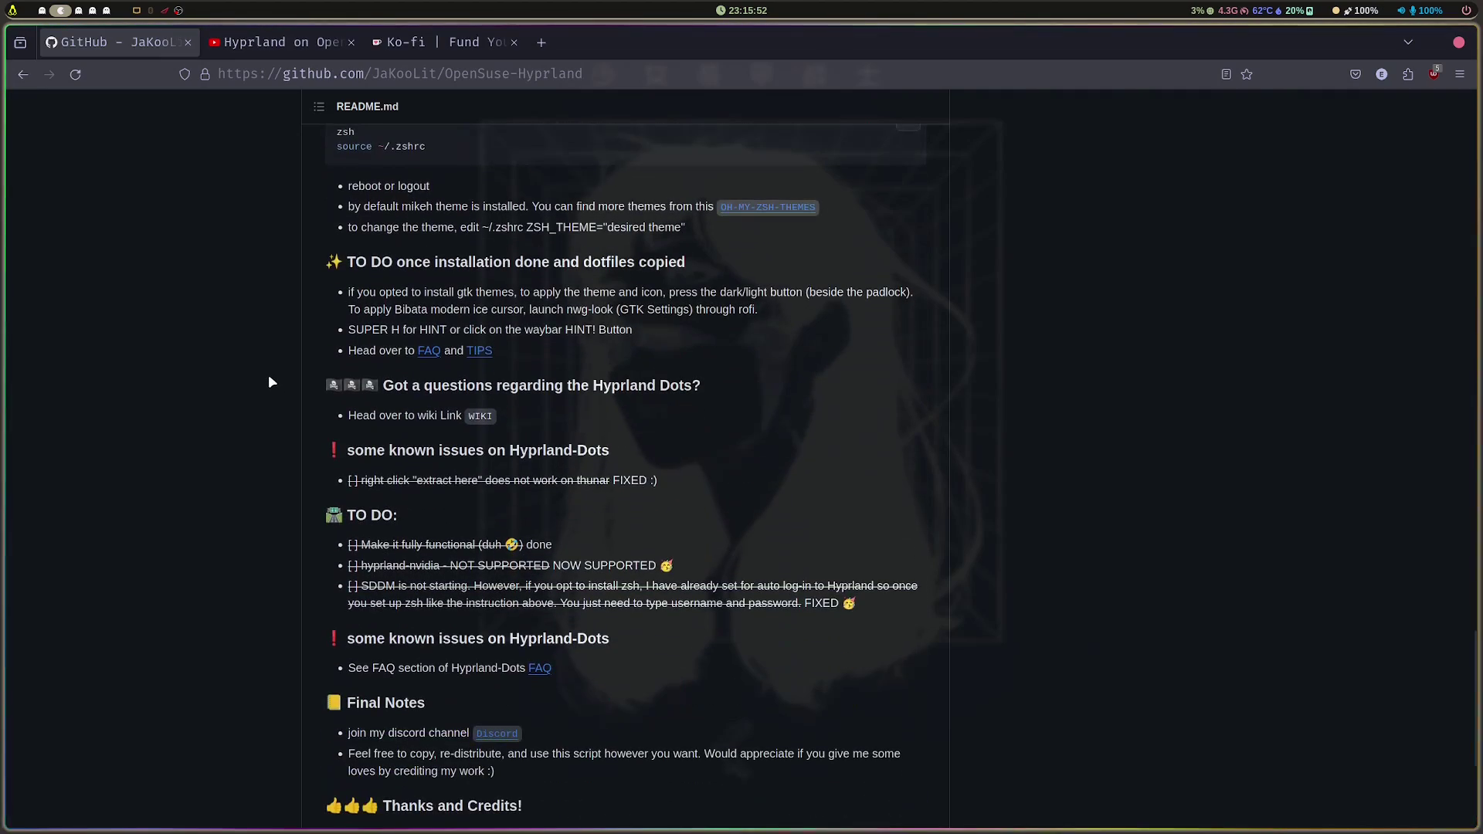
scroll(269, 382, "down", 3)
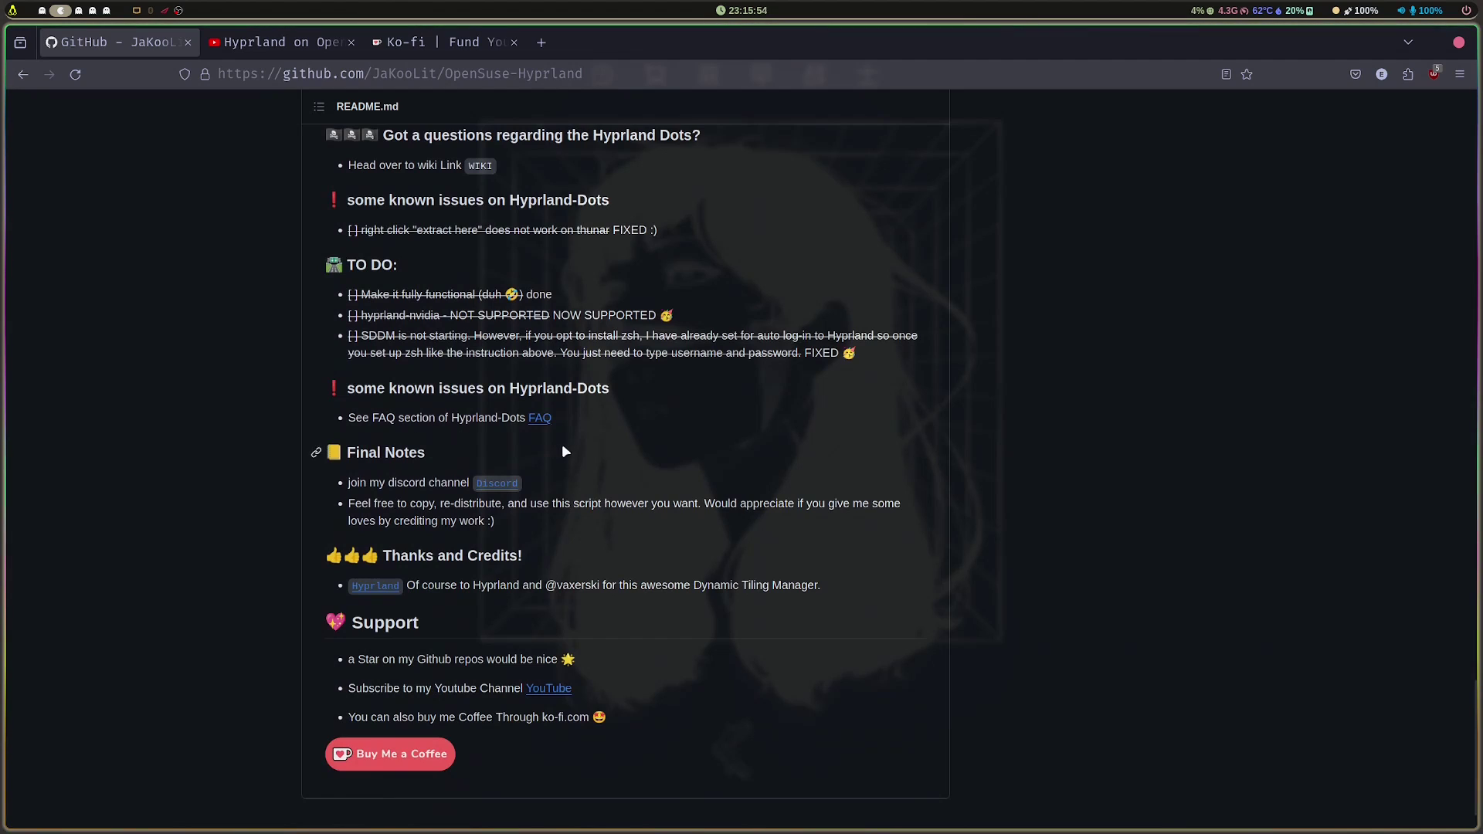
scroll(463, 363, "up", 3)
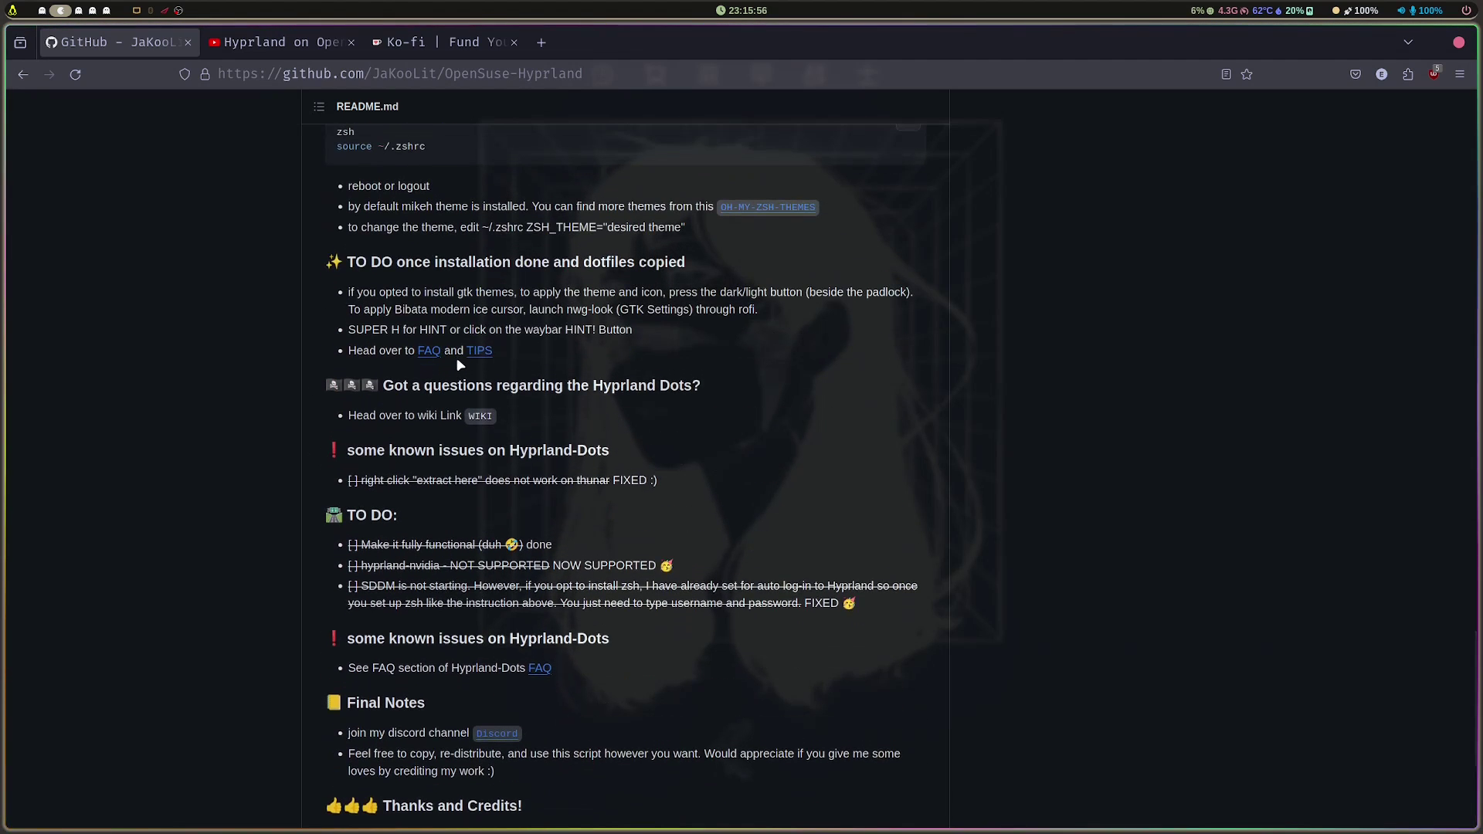
scroll(459, 365, "up", 3)
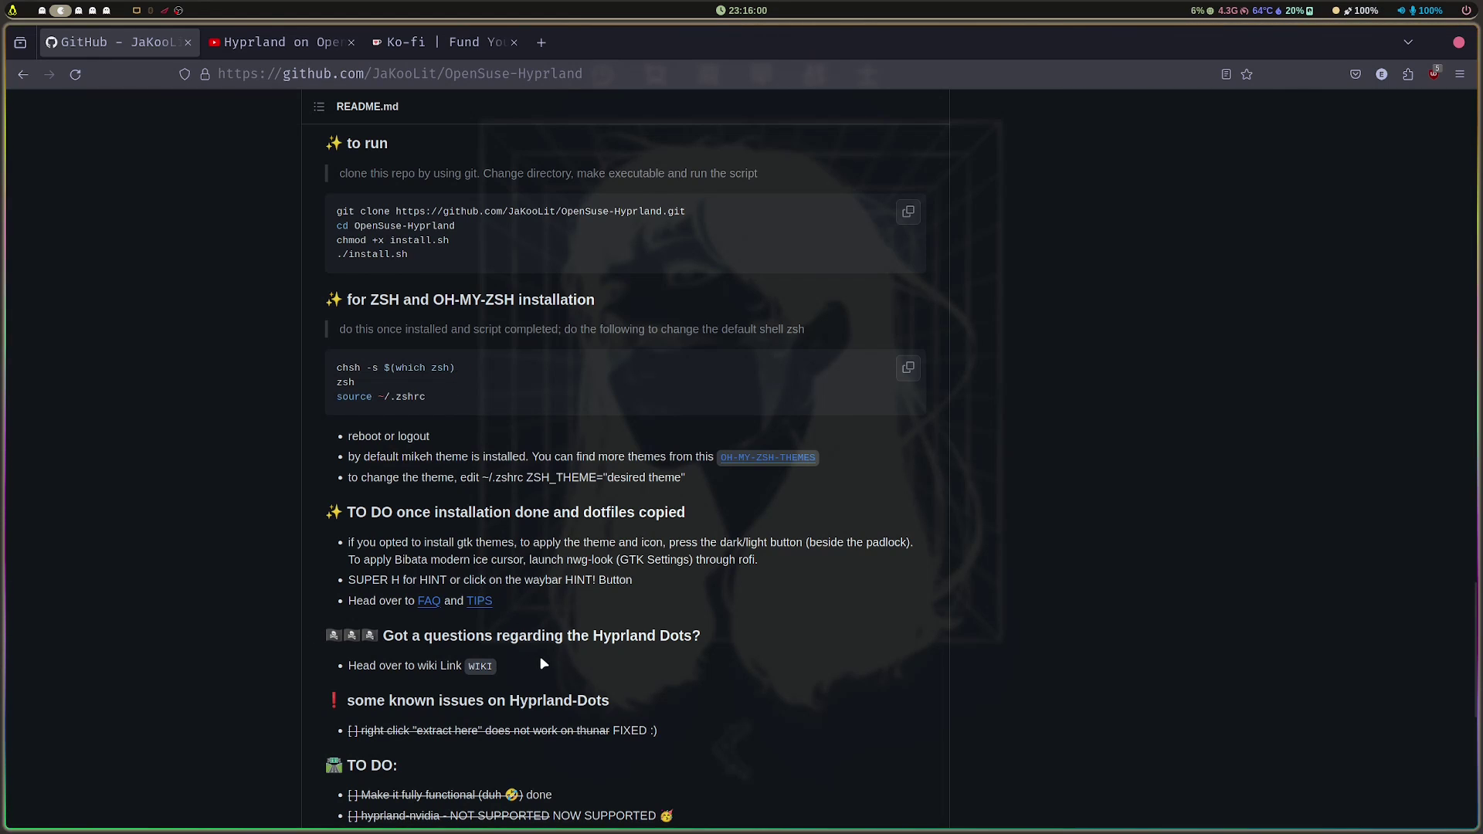
scroll(540, 656, "up", 6)
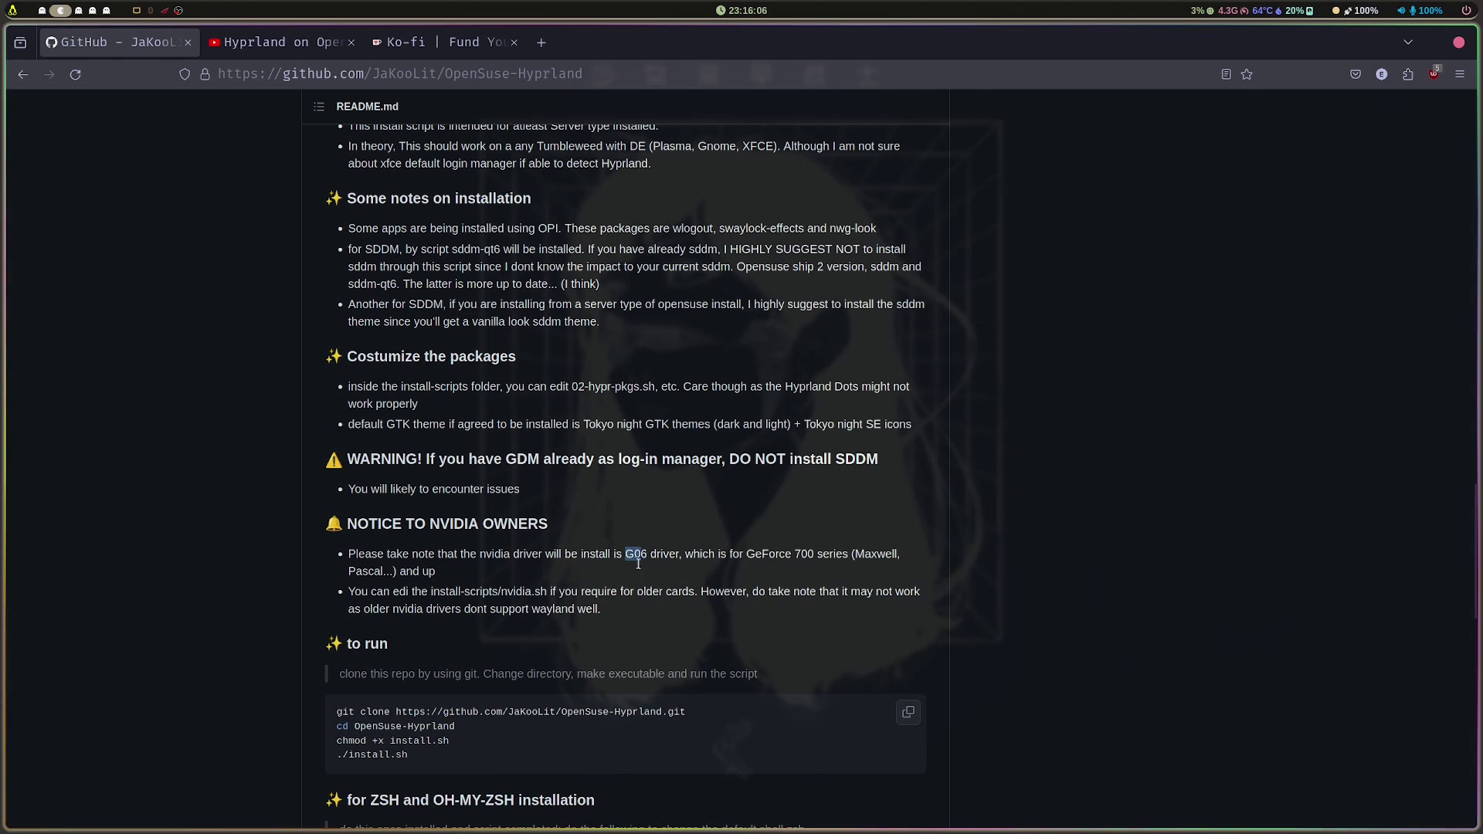
left_click(519, 590)
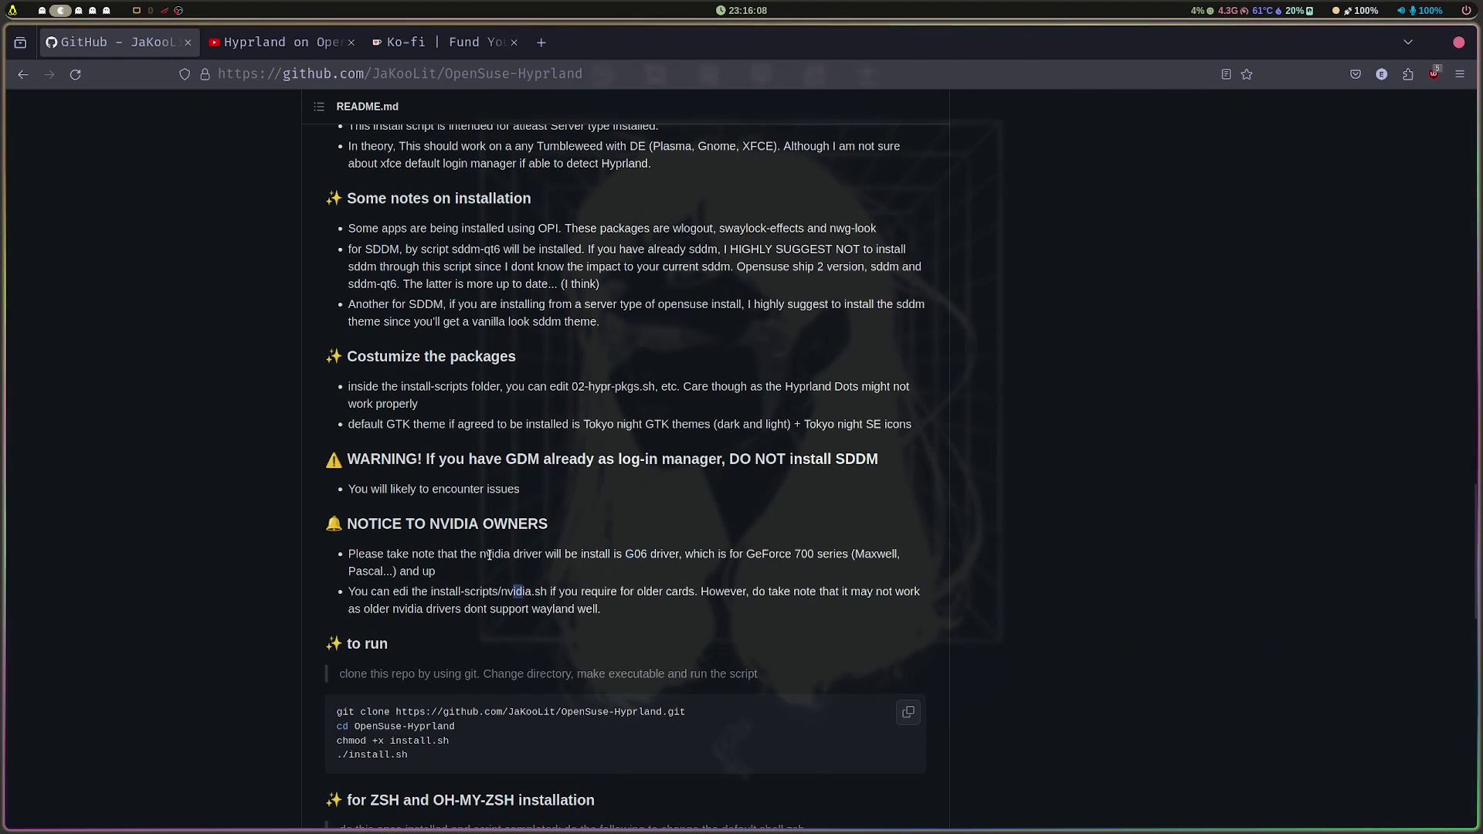
Step: Search Google for 'nvidia opensuse' in a new tab
left_click(541, 42)
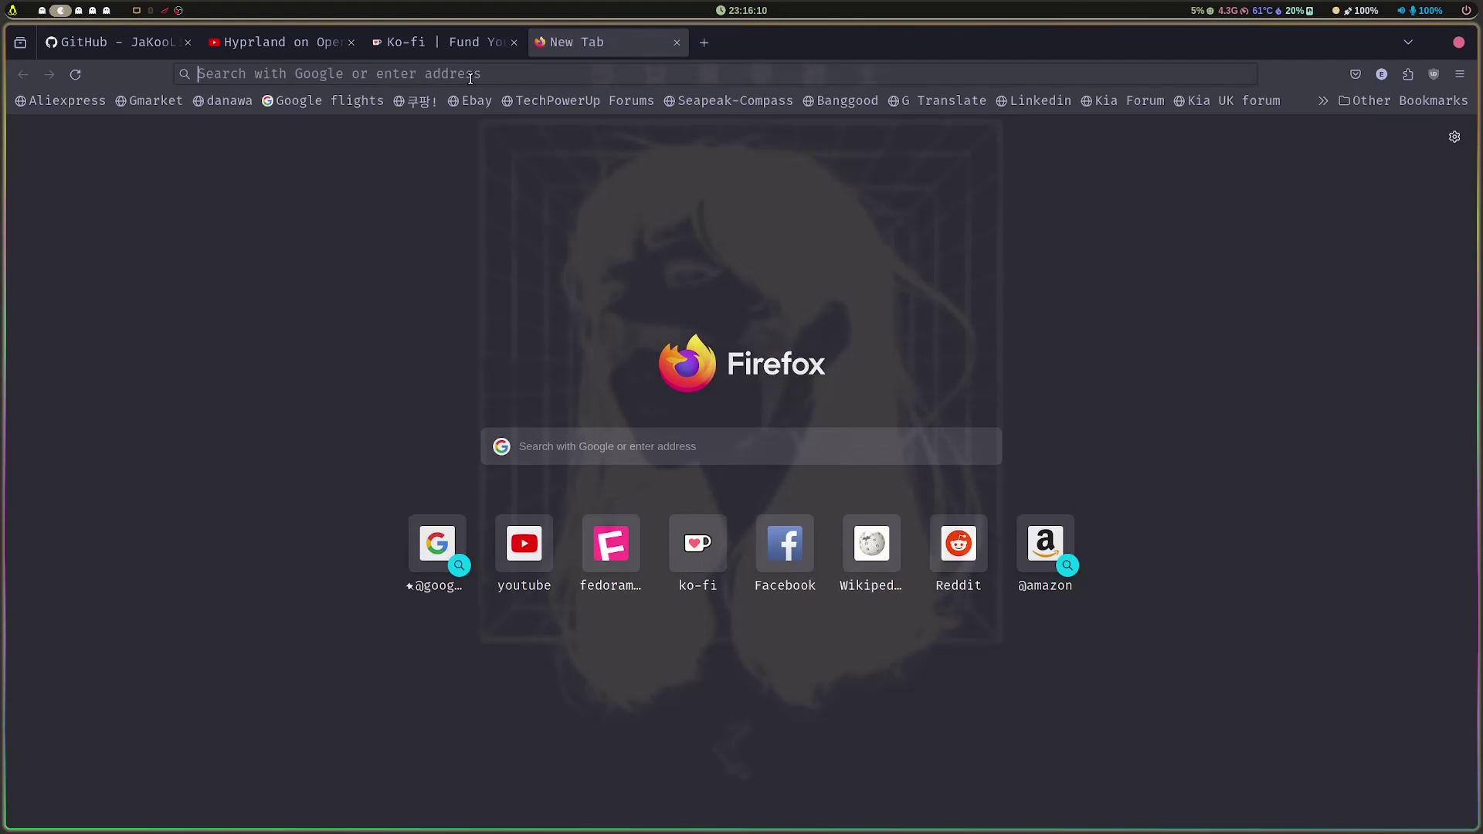
left_click(467, 75)
type("nvidia")
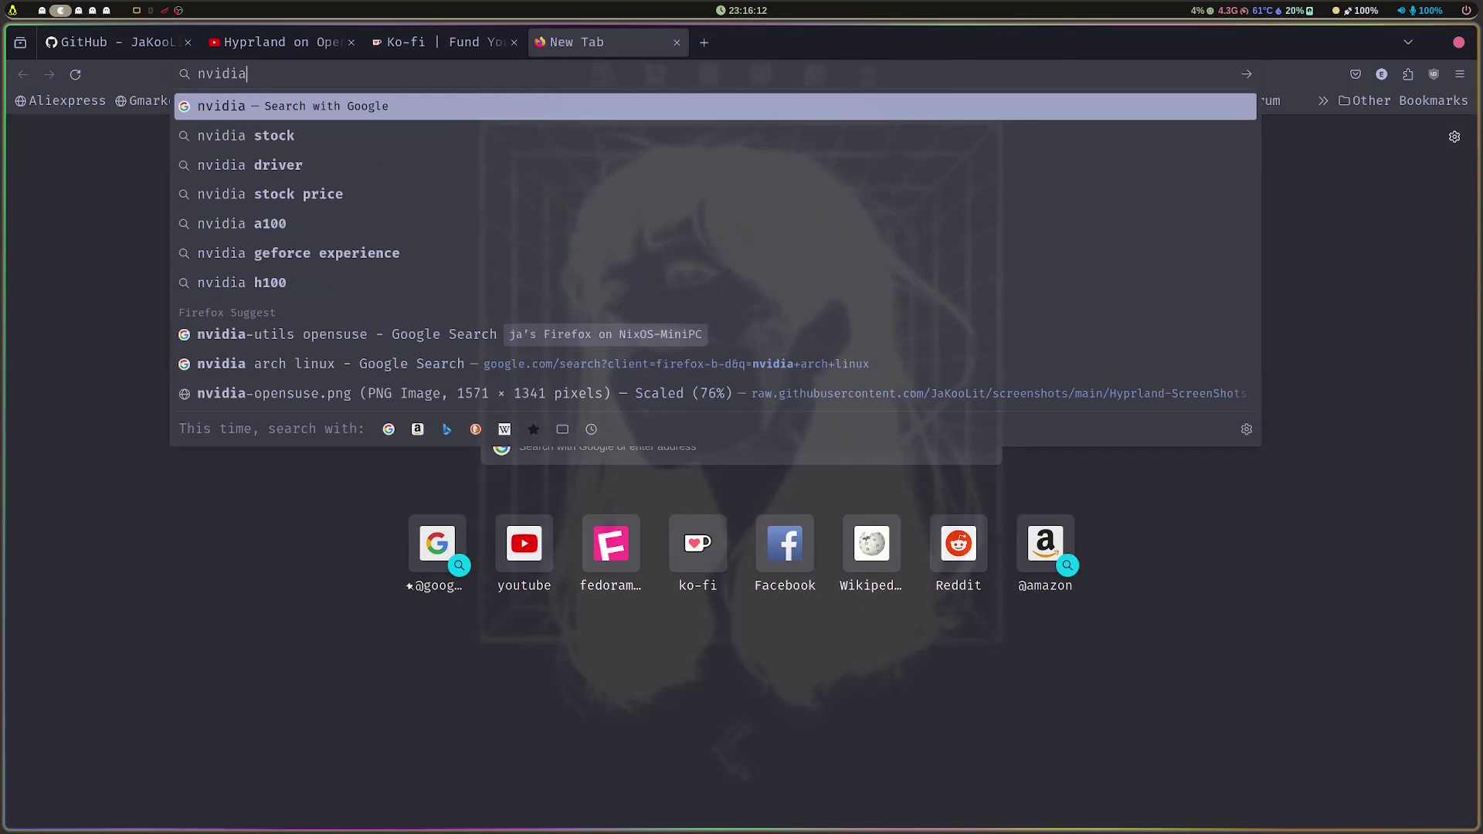
type(" pop")
key("BackSpace")
key("BackSpace")
key("BackSpace")
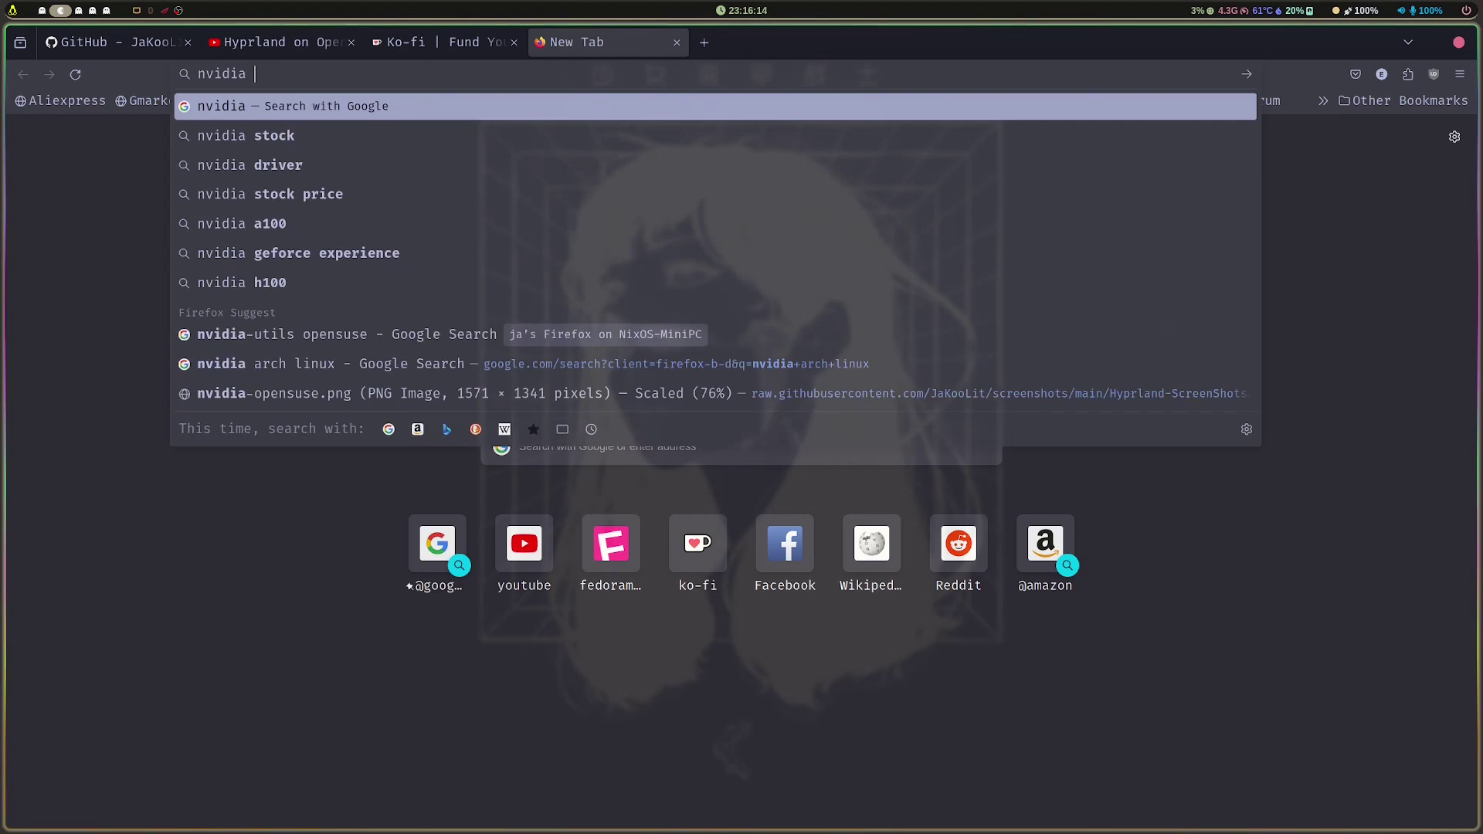
type("opensuse")
key("Return")
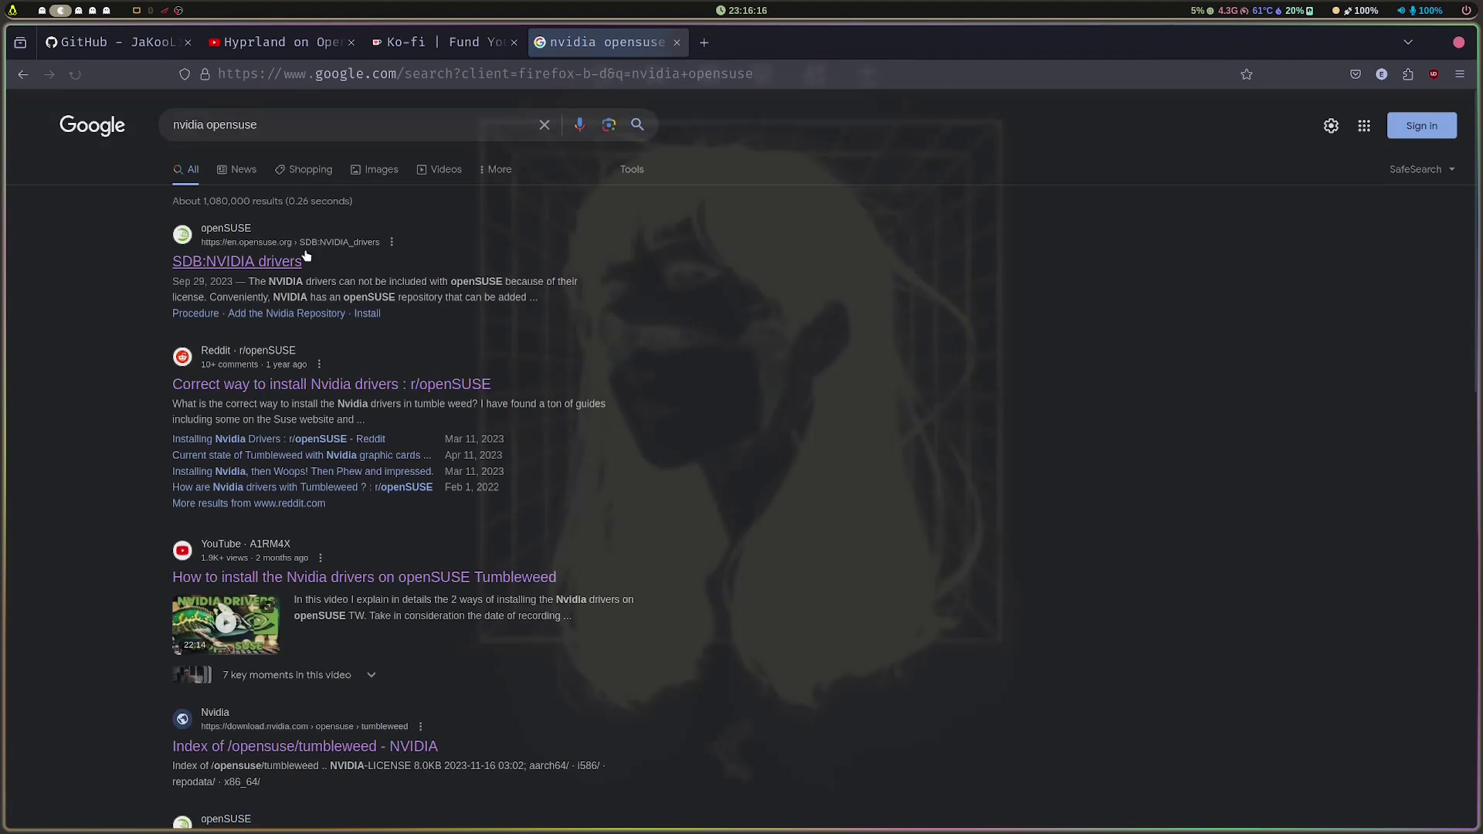
Step: Open the openSUSE SDB:NVIDIA drivers page, enlarge it, and reach the Install section
left_click(237, 263)
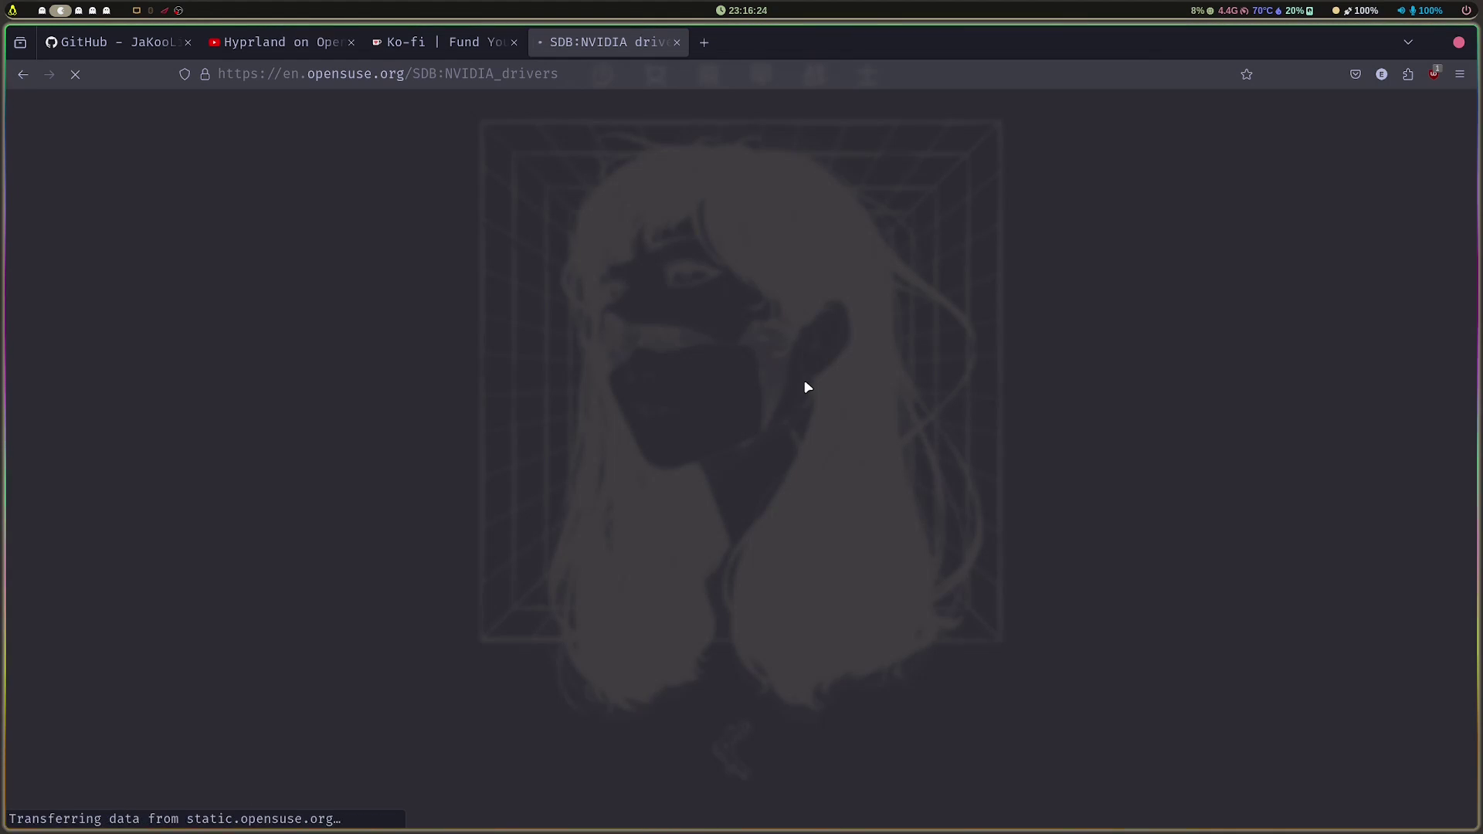
scroll(746, 456, "down", 5)
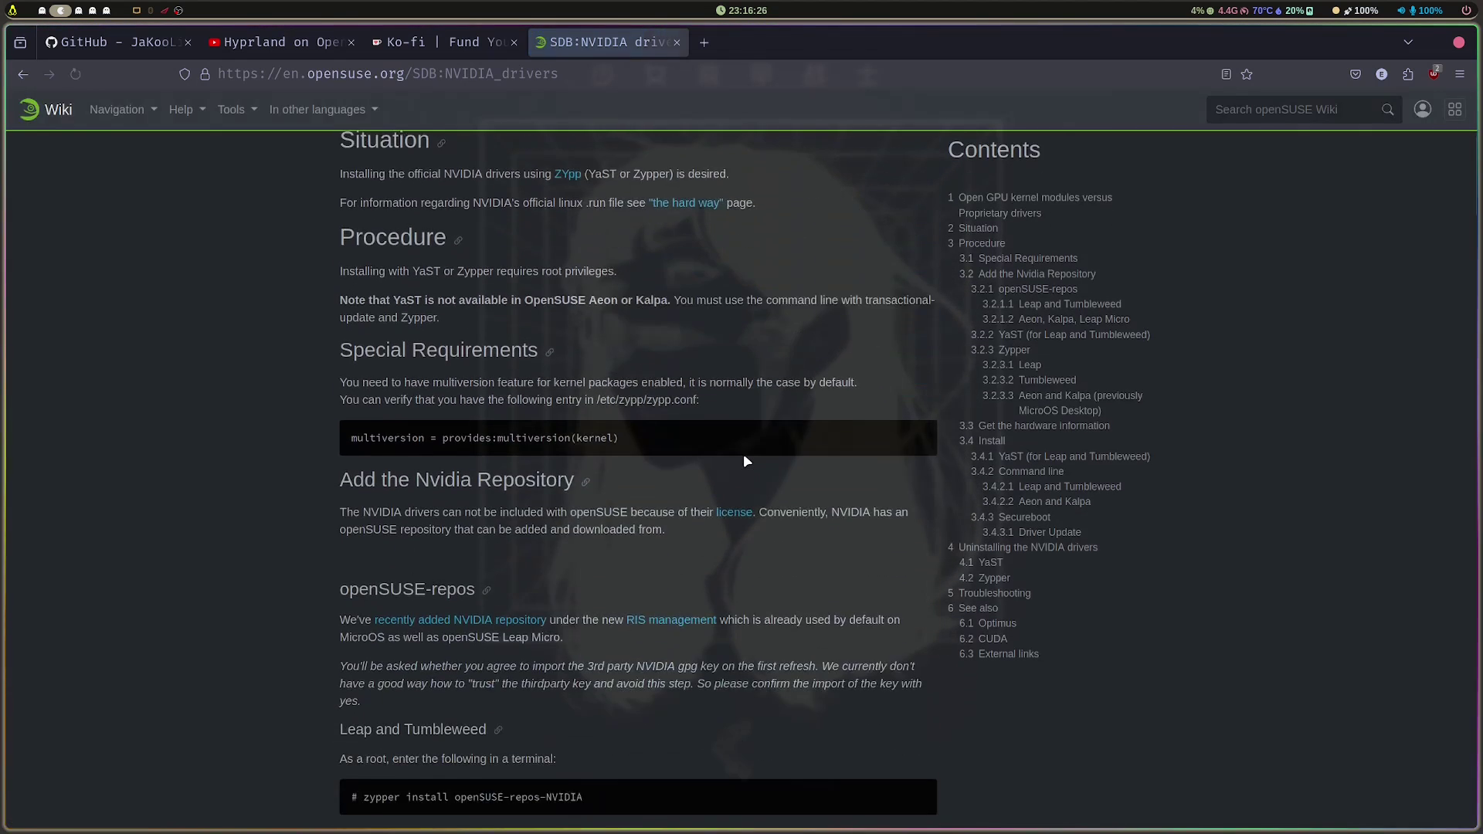
key("ctrl+plus")
key("ctrl+plus")
key("ctrl+plus")
key("ctrl+plus")
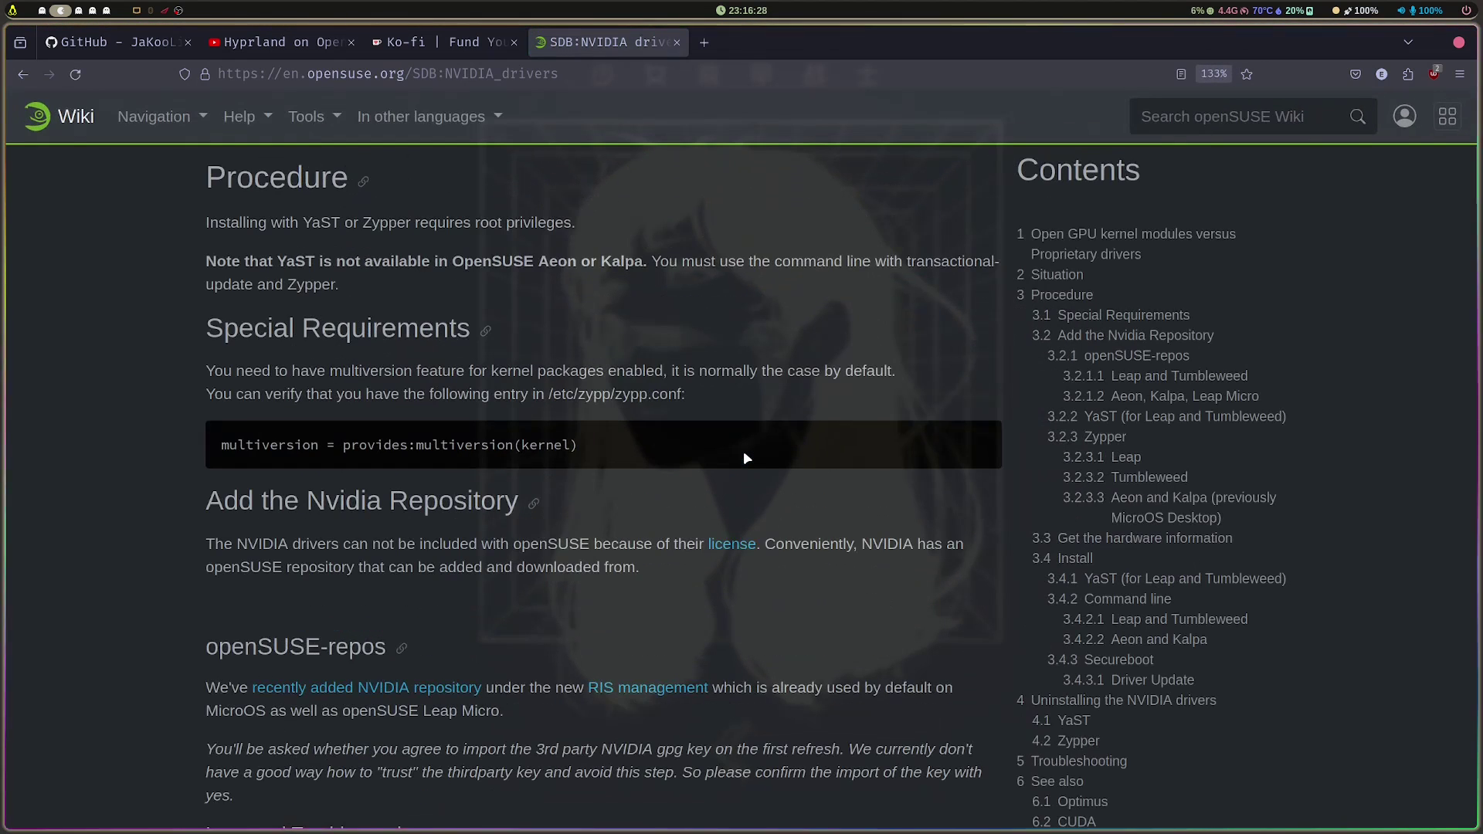
scroll(664, 451, "down", 10)
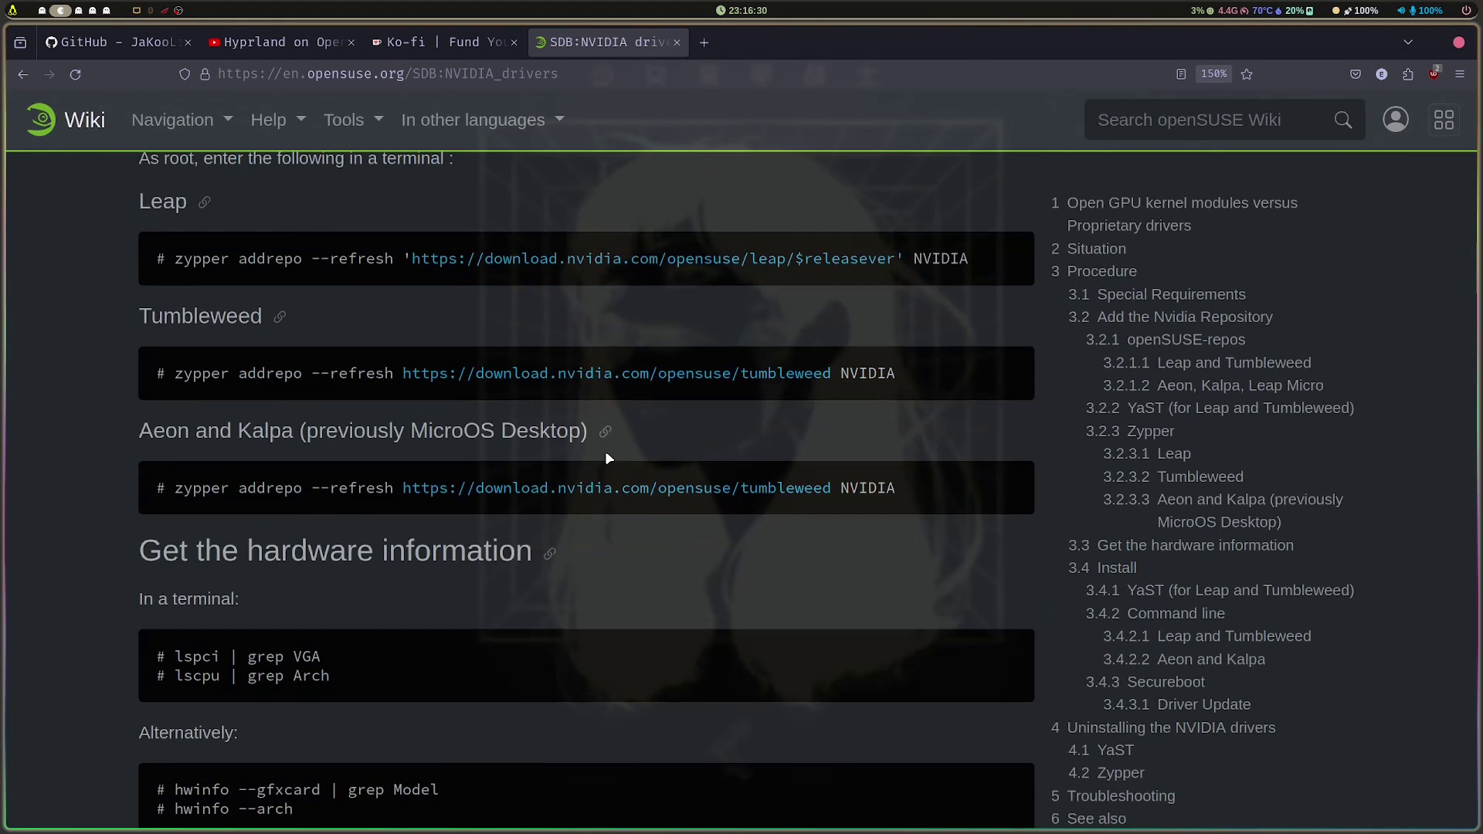
scroll(604, 451, "down", 3)
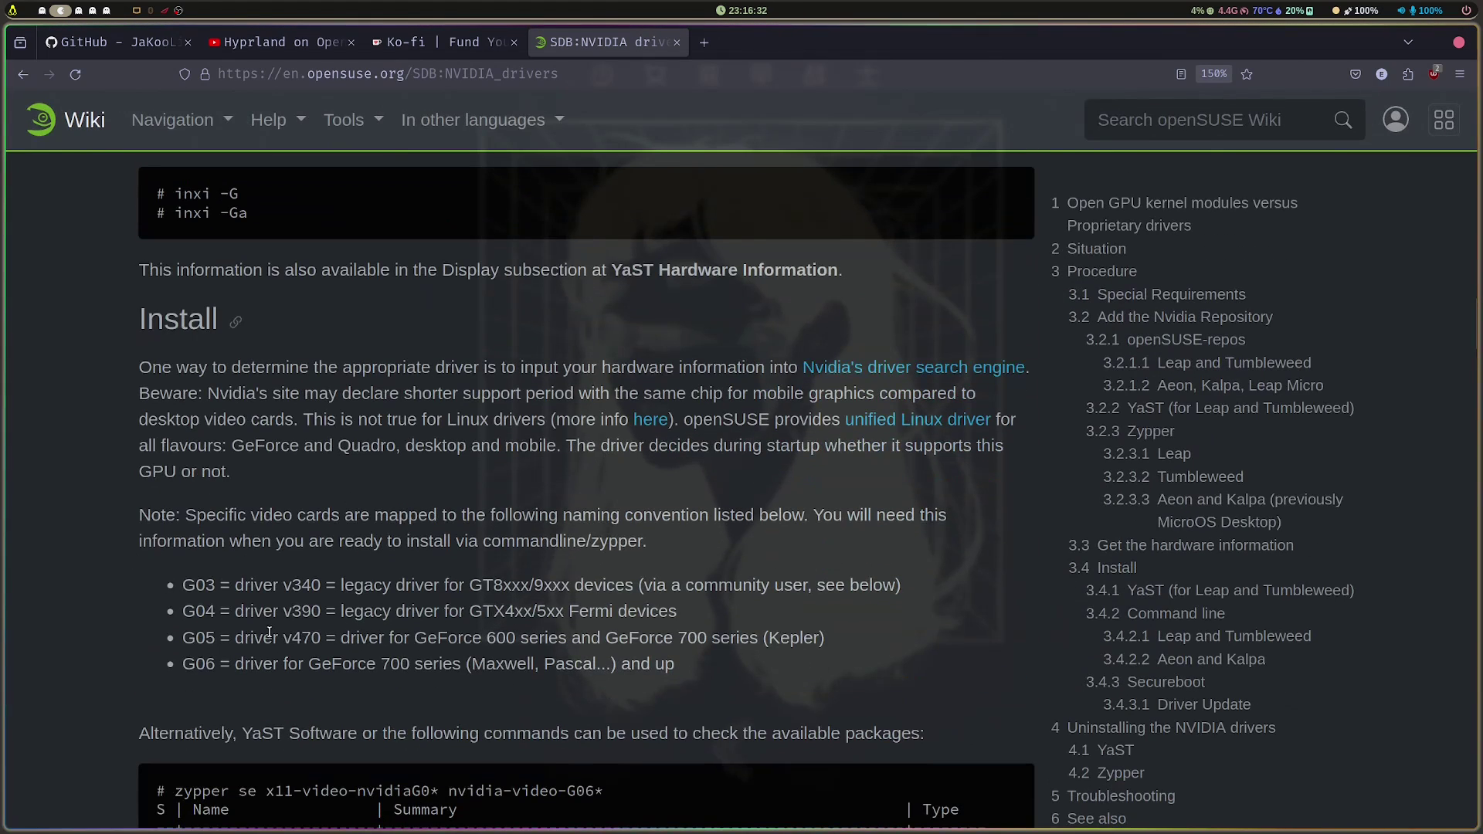
Step: Highlight 700 series on G06, v470 on G05, v340 on G03, then G06 itself
left_click(208, 664)
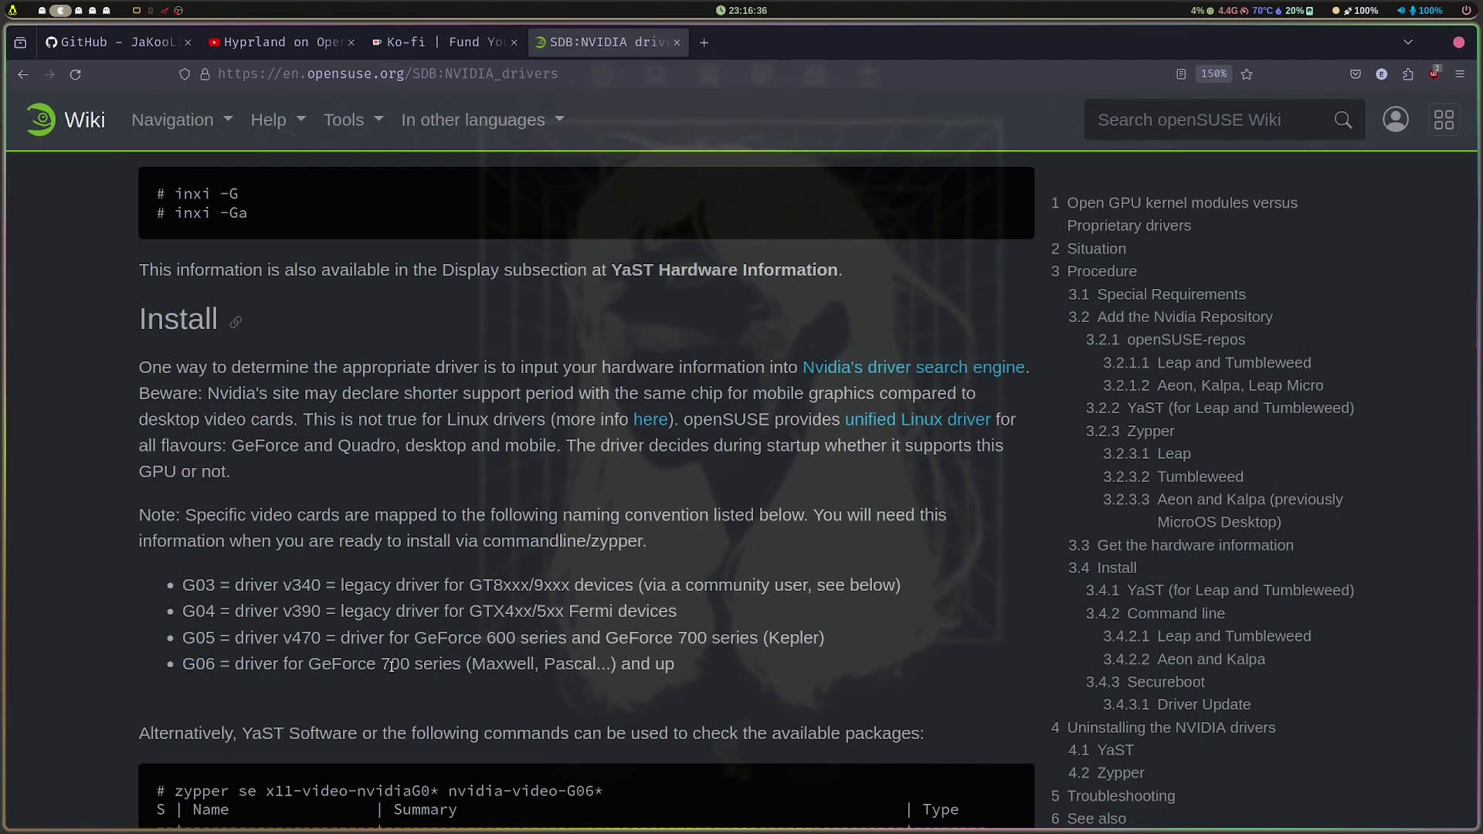
left_click_drag(381, 664, 397, 665)
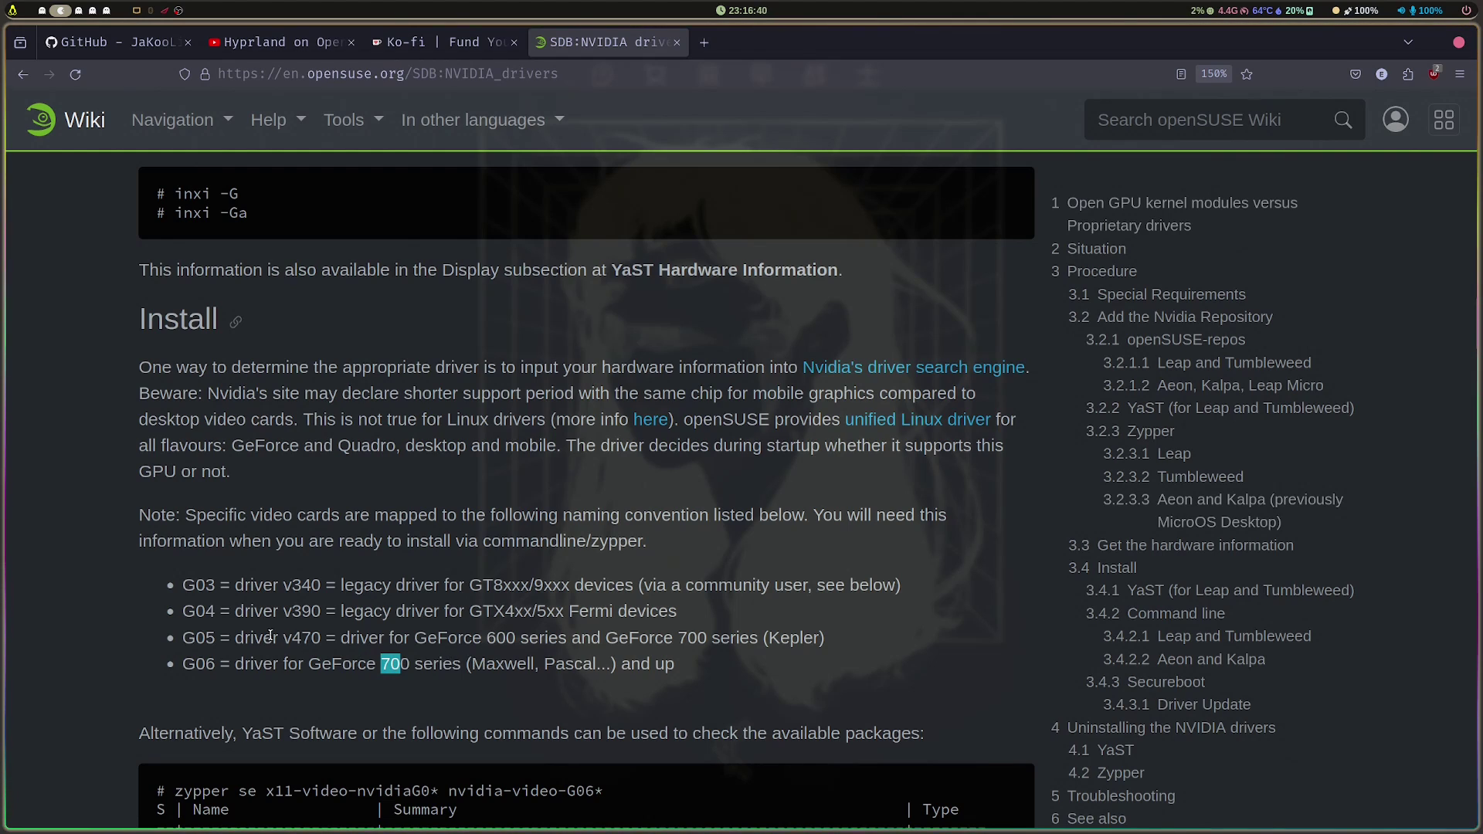
left_click_drag(322, 637, 195, 637)
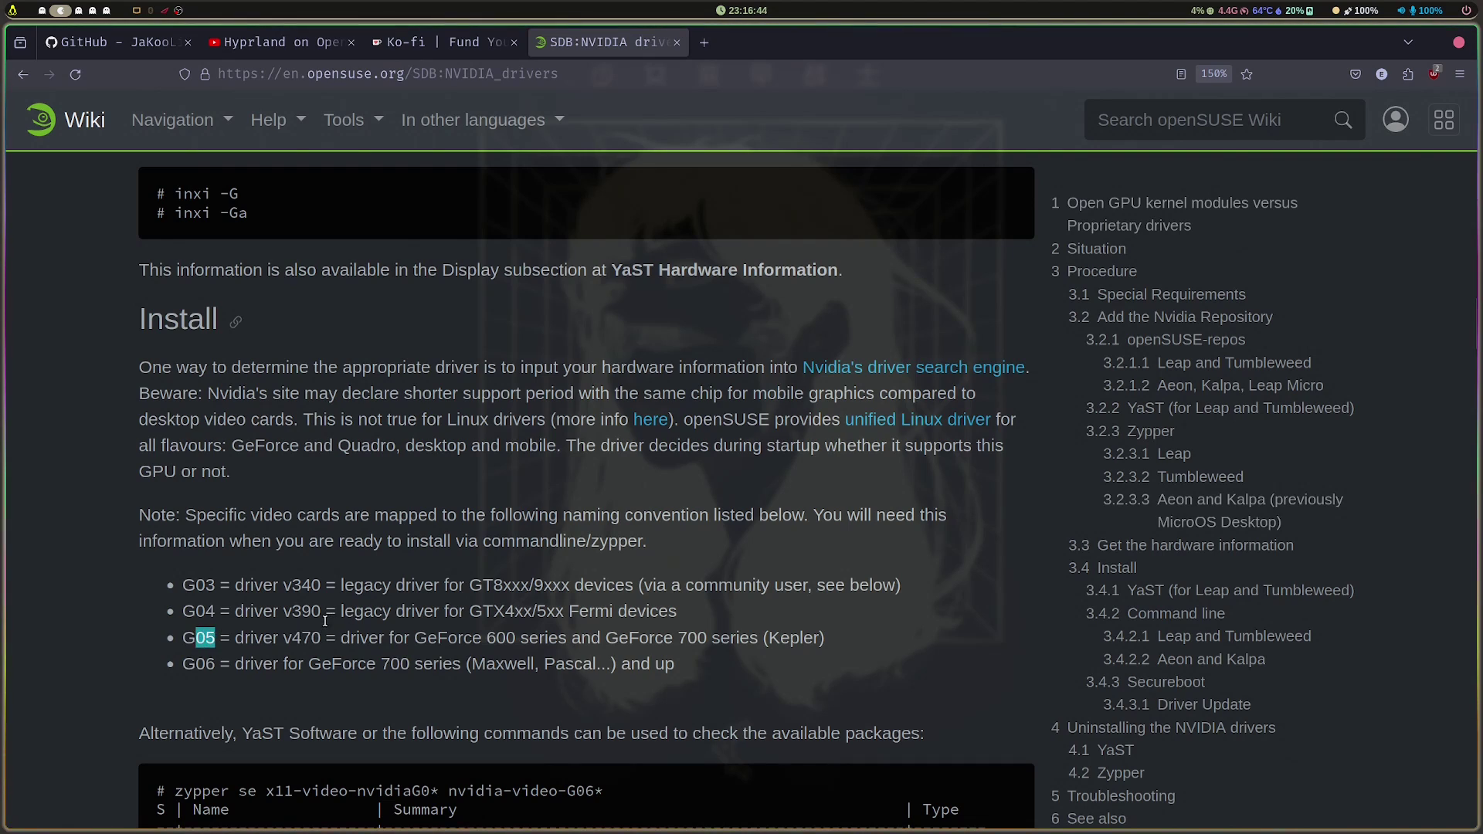
left_click_drag(330, 587, 320, 586)
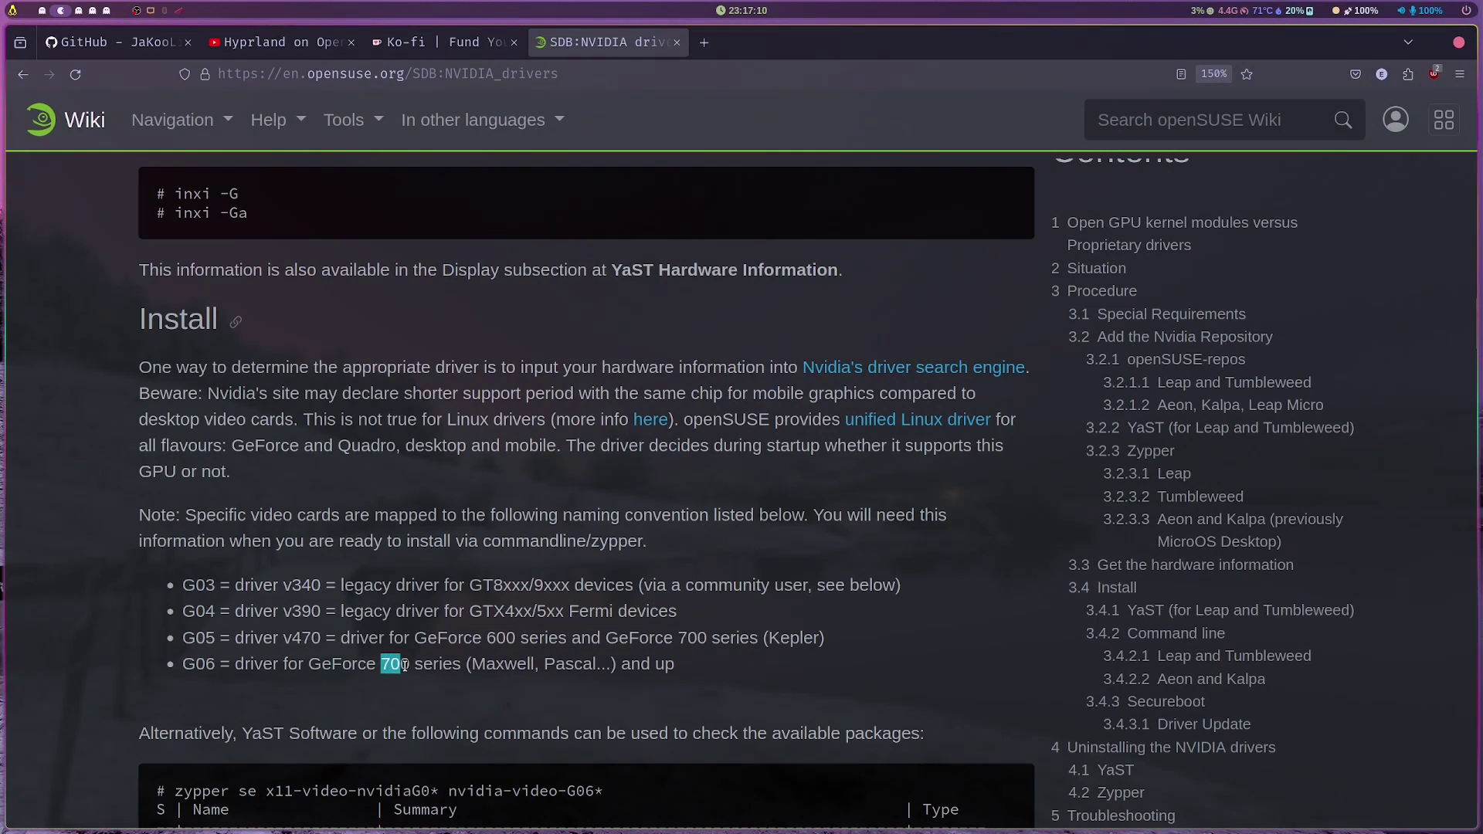
left_click_drag(185, 664, 226, 661)
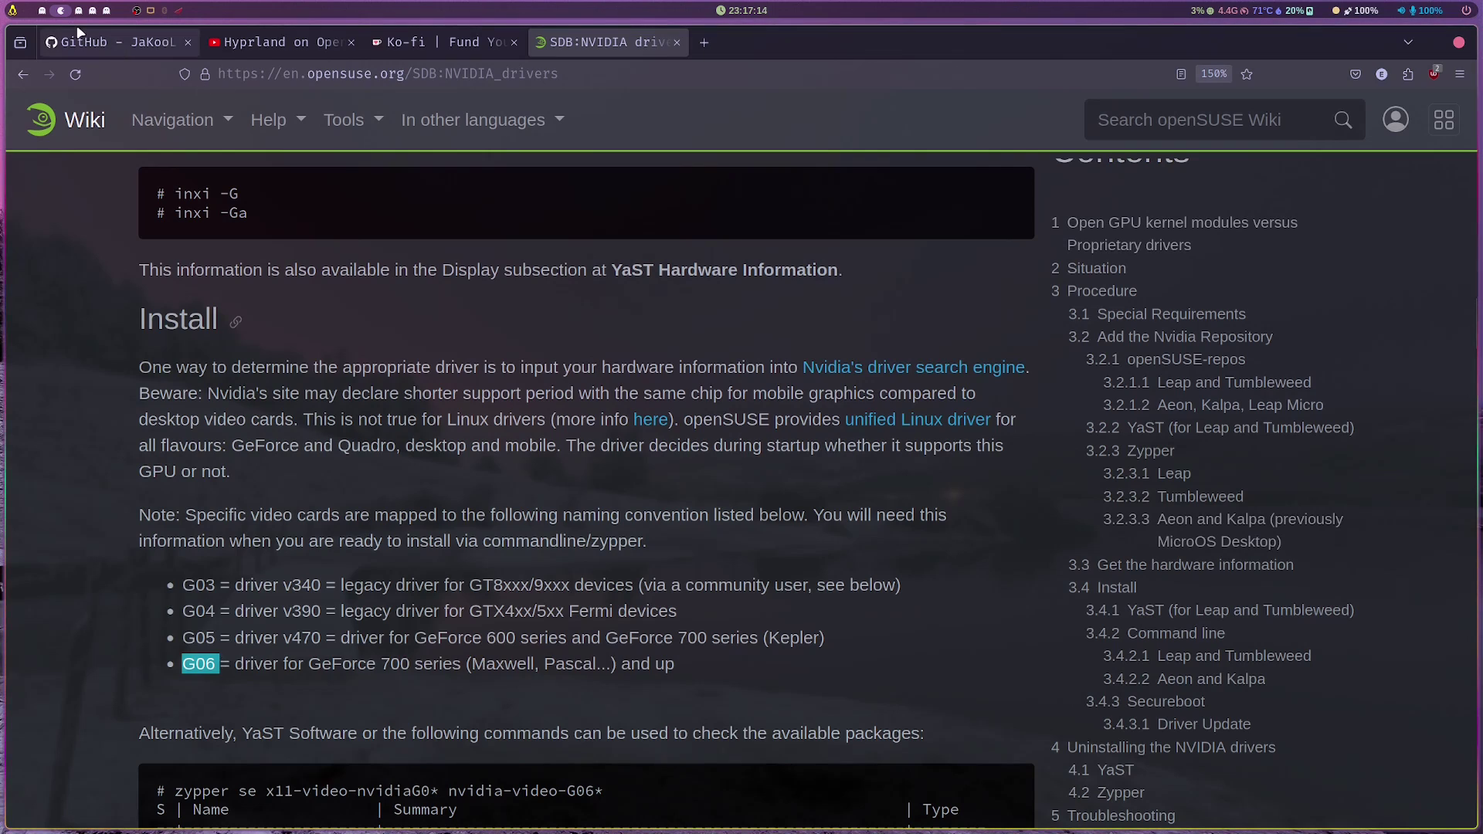
Step: Float and close the neofetch and nvidia-smi terminals on workspace 1
key("super+1")
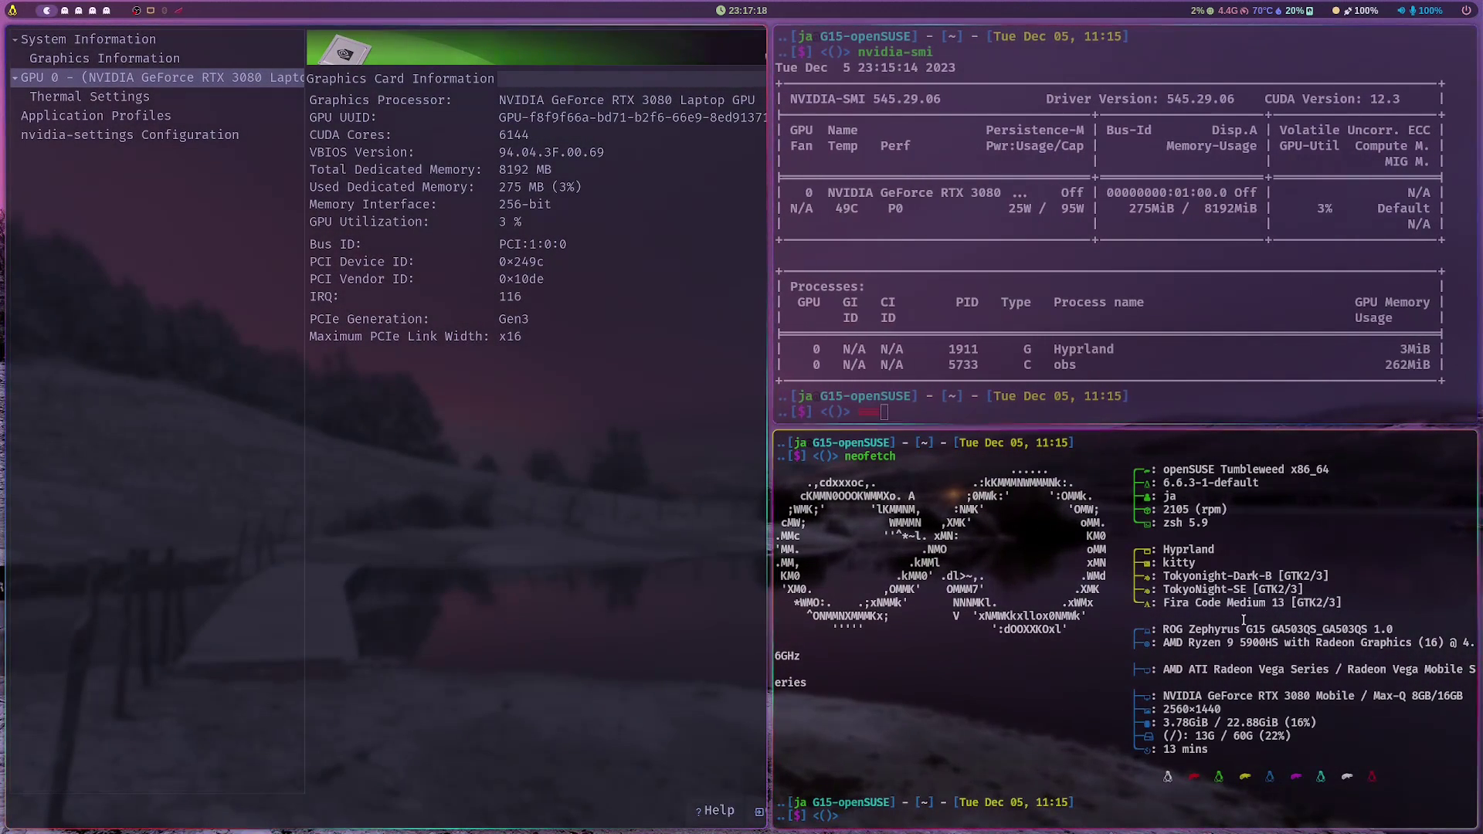
key("super+v")
key("super+q")
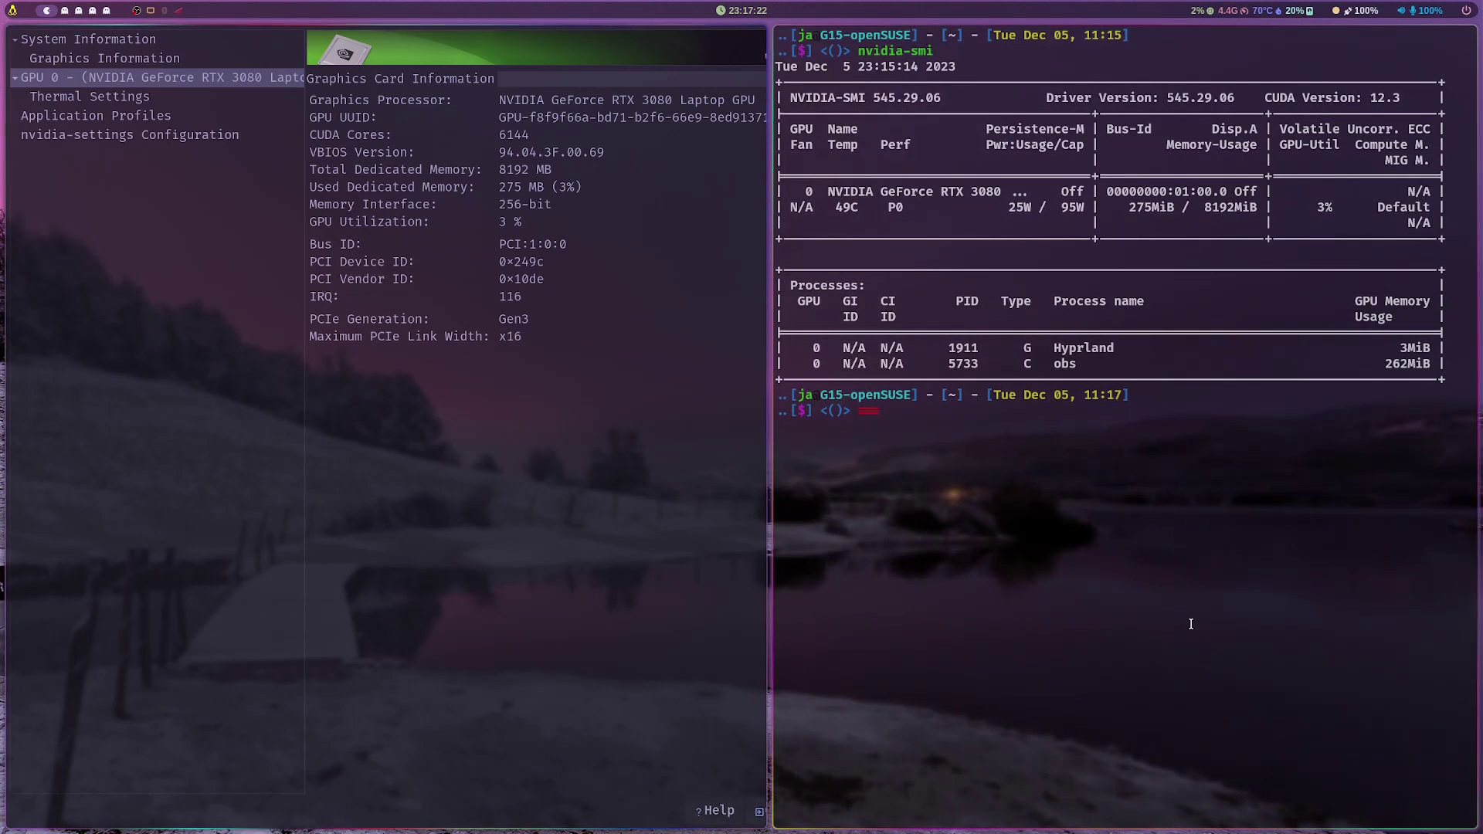
key("super+q")
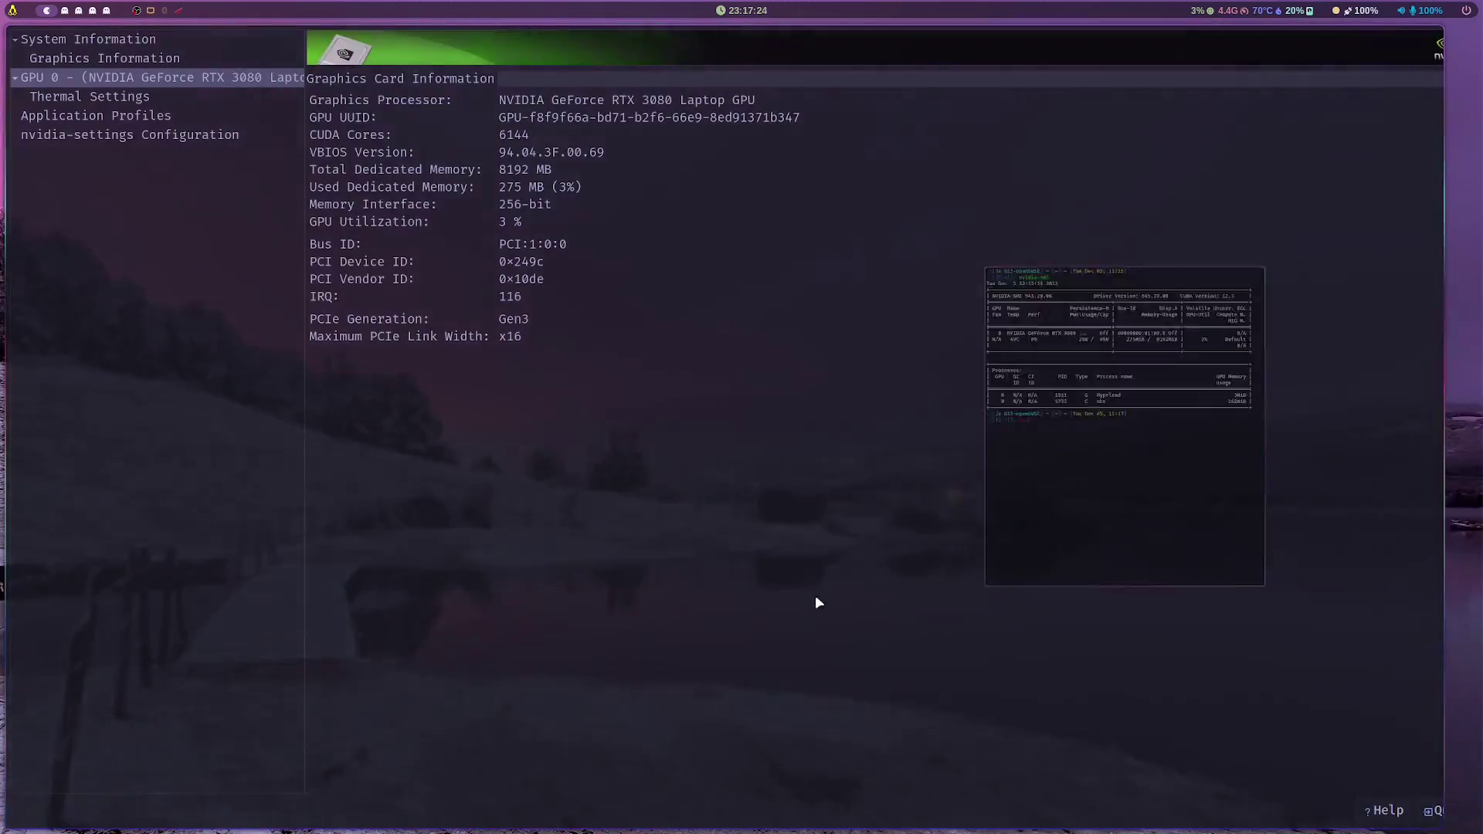
Step: Go back to the browser's GitHub README at the Announcement, Packman and Prerequisites sections
key("super+2")
scroll(313, 247, "up", 10)
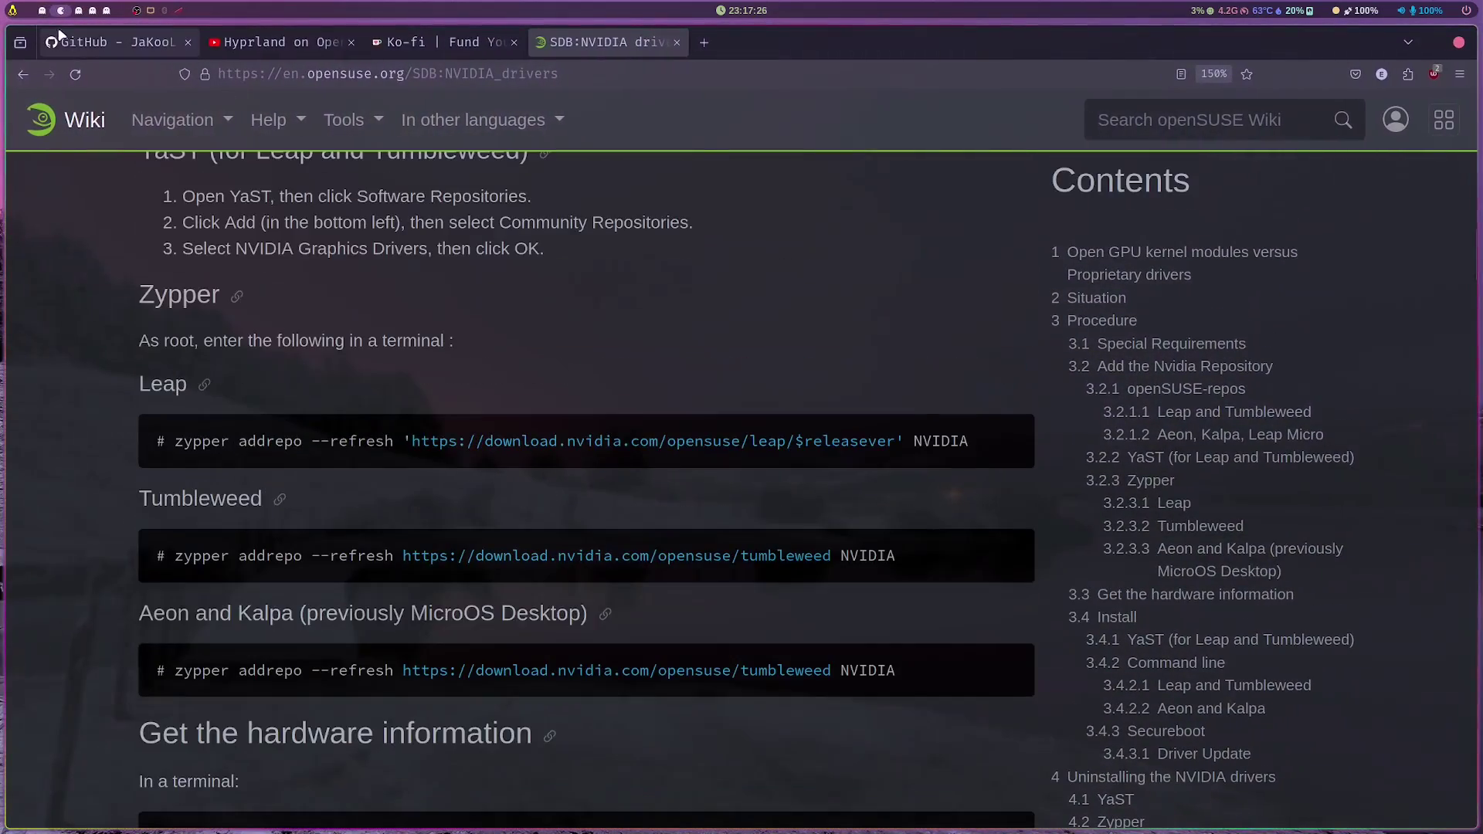
key("ctrl+Tab")
scroll(682, 443, "up", 15)
scroll(683, 443, "down", 20)
scroll(683, 443, "up", 5)
scroll(683, 443, "down", 2)
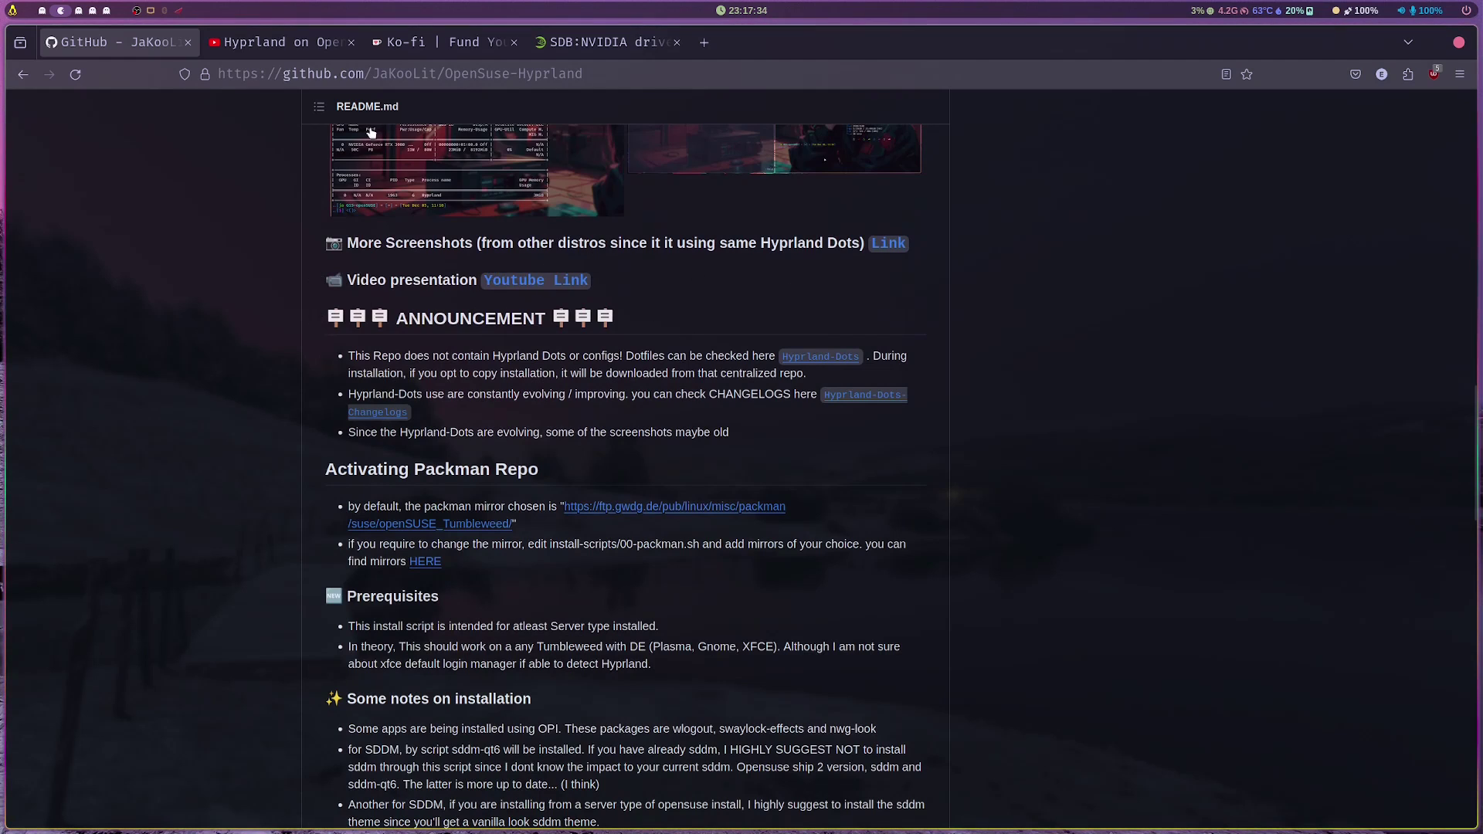
Step: Glance at the YouTube video, then copy the README's clone and install commands and open a terminal
key("ctrl+Tab")
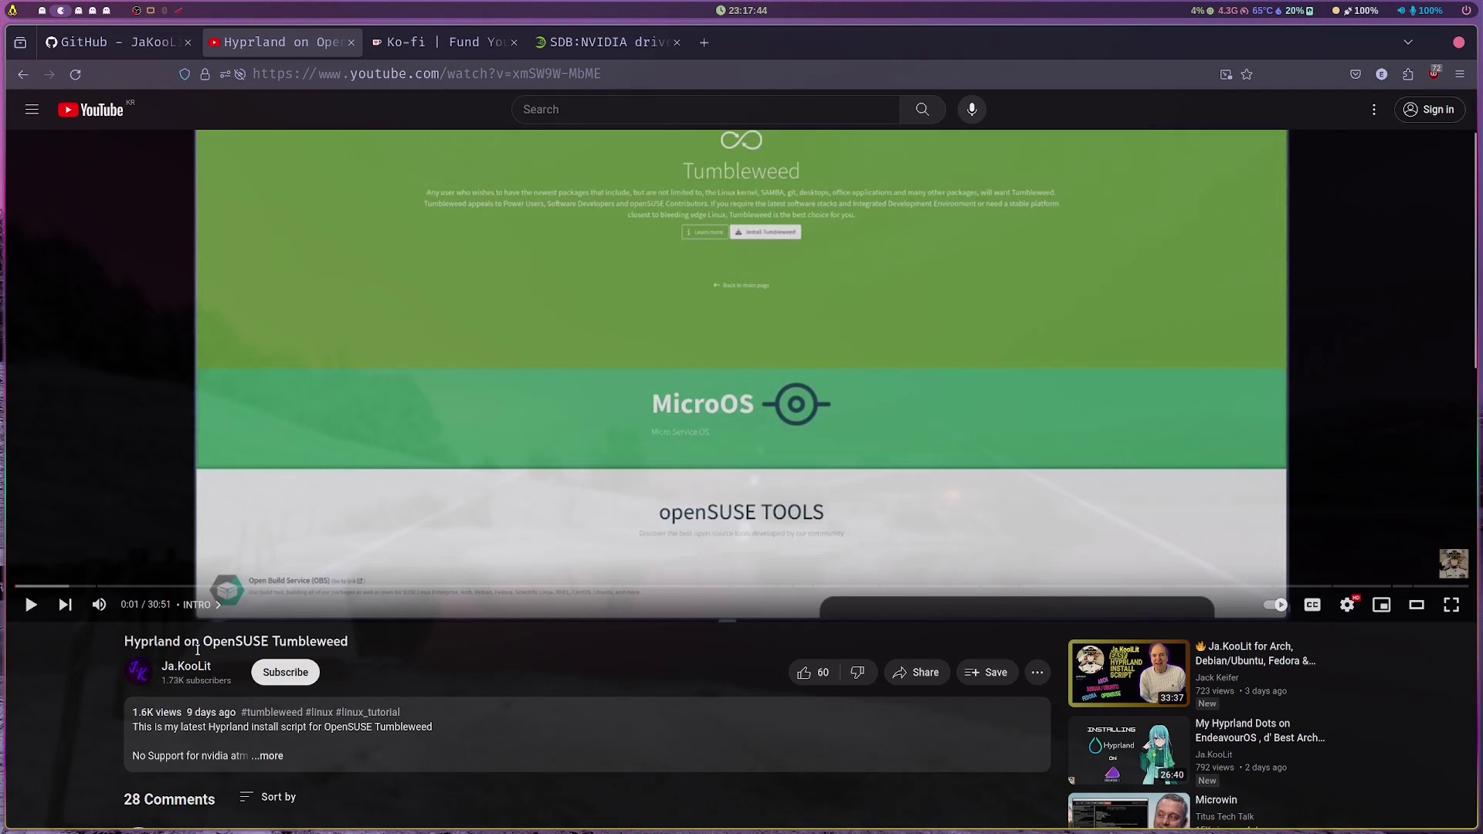
left_click(70, 42)
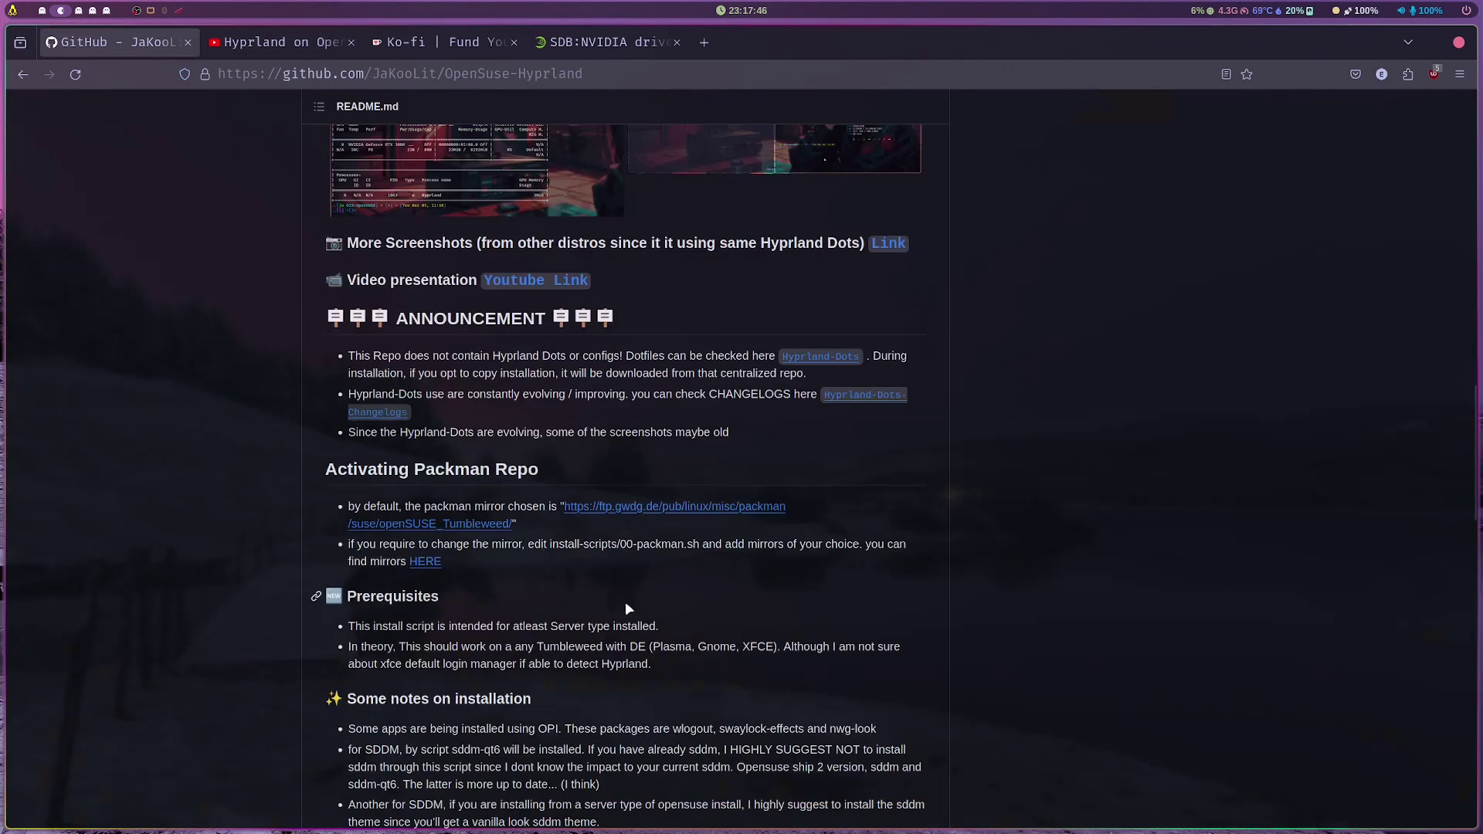
scroll(623, 603, "down", 5)
scroll(625, 606, "down", 5)
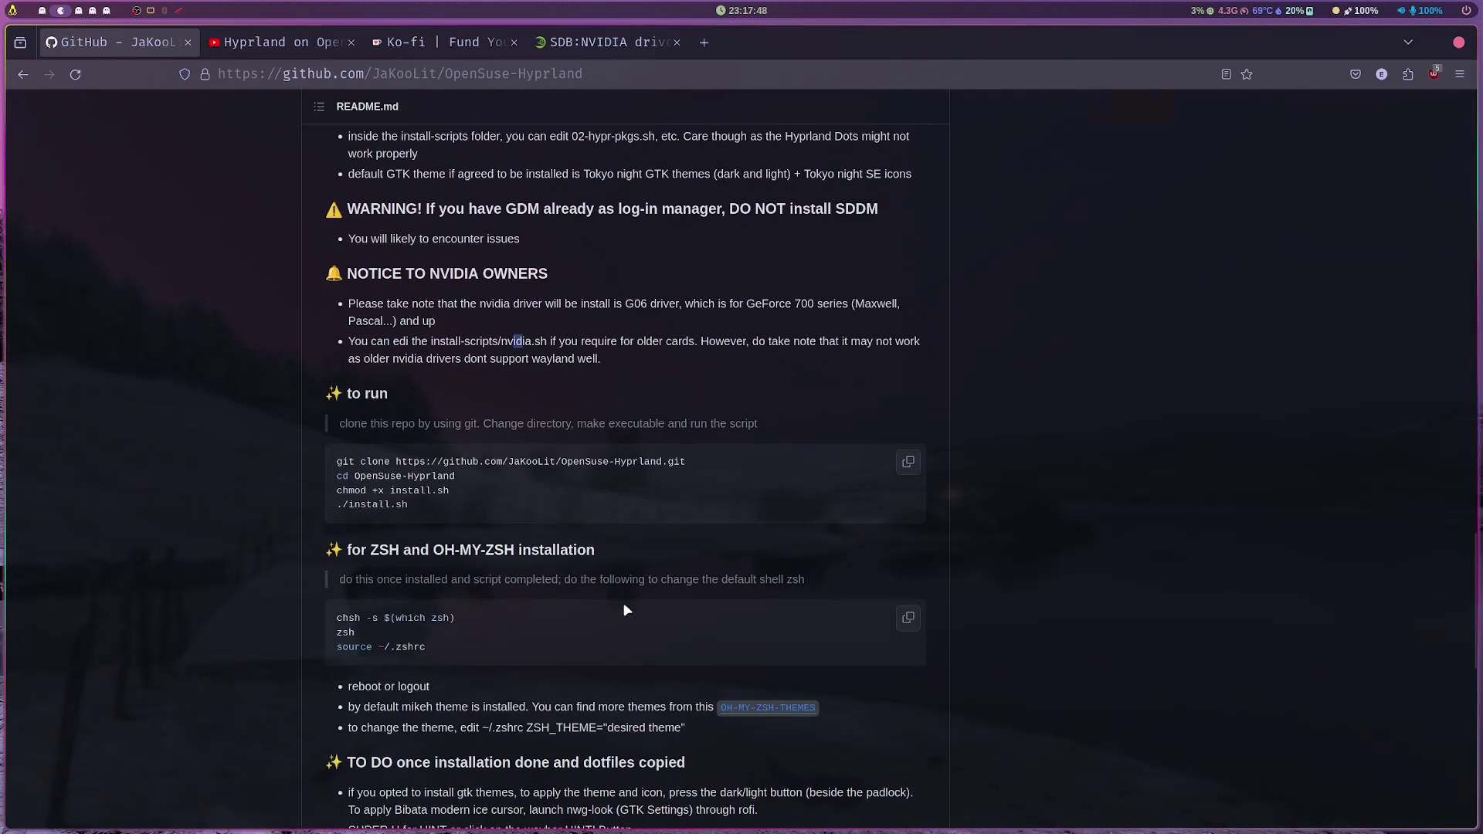
left_click(903, 476)
key("super+Return")
Step: Paste and run the clone and ./install.sh commands, enlarge the font, and answer y to proceed
key("ctrl+shift+v")
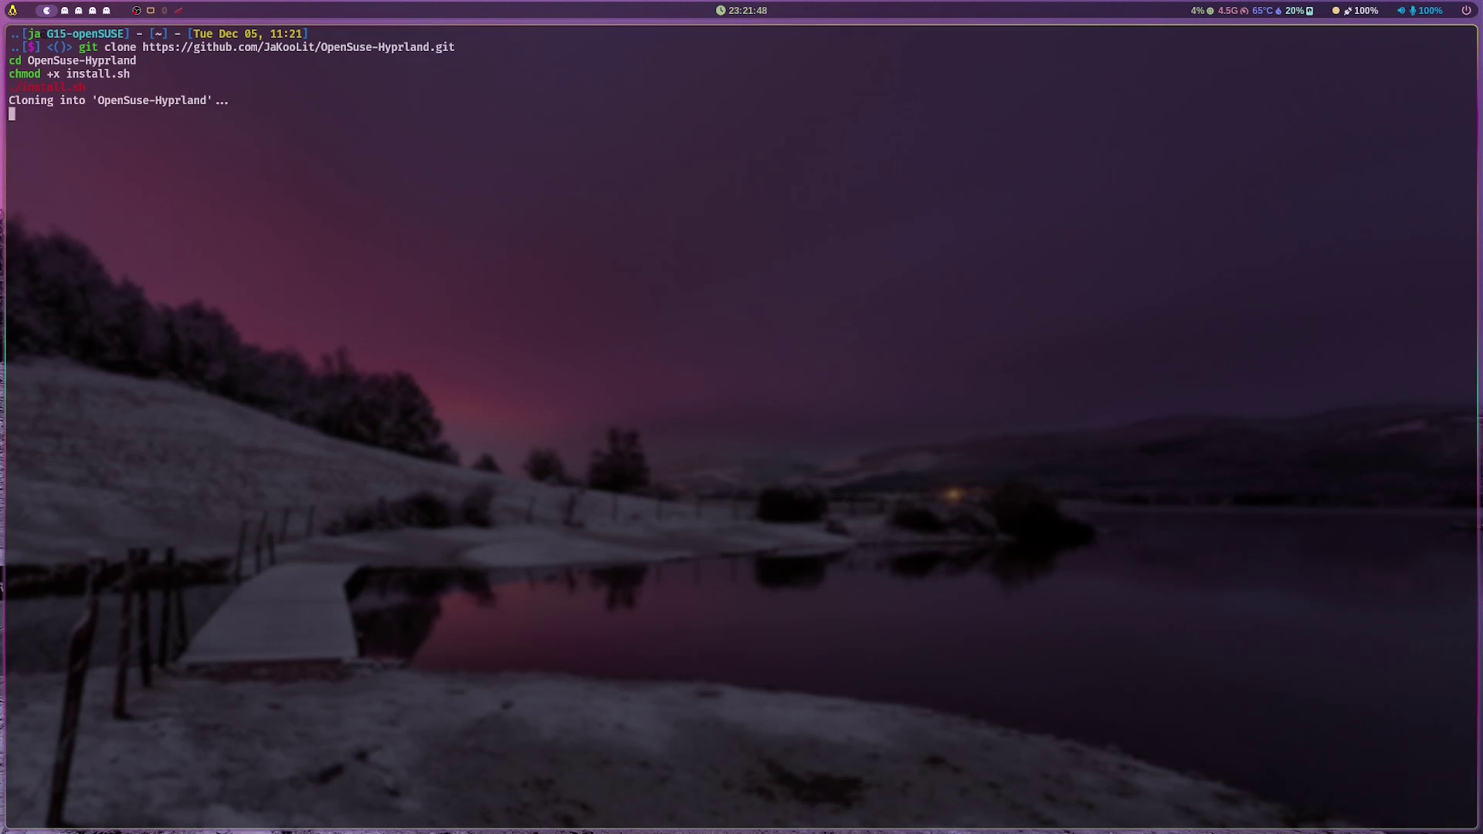
key("ctrl+shift+equal")
key("ctrl+shift+equal")
key("ctrl+shift+equal")
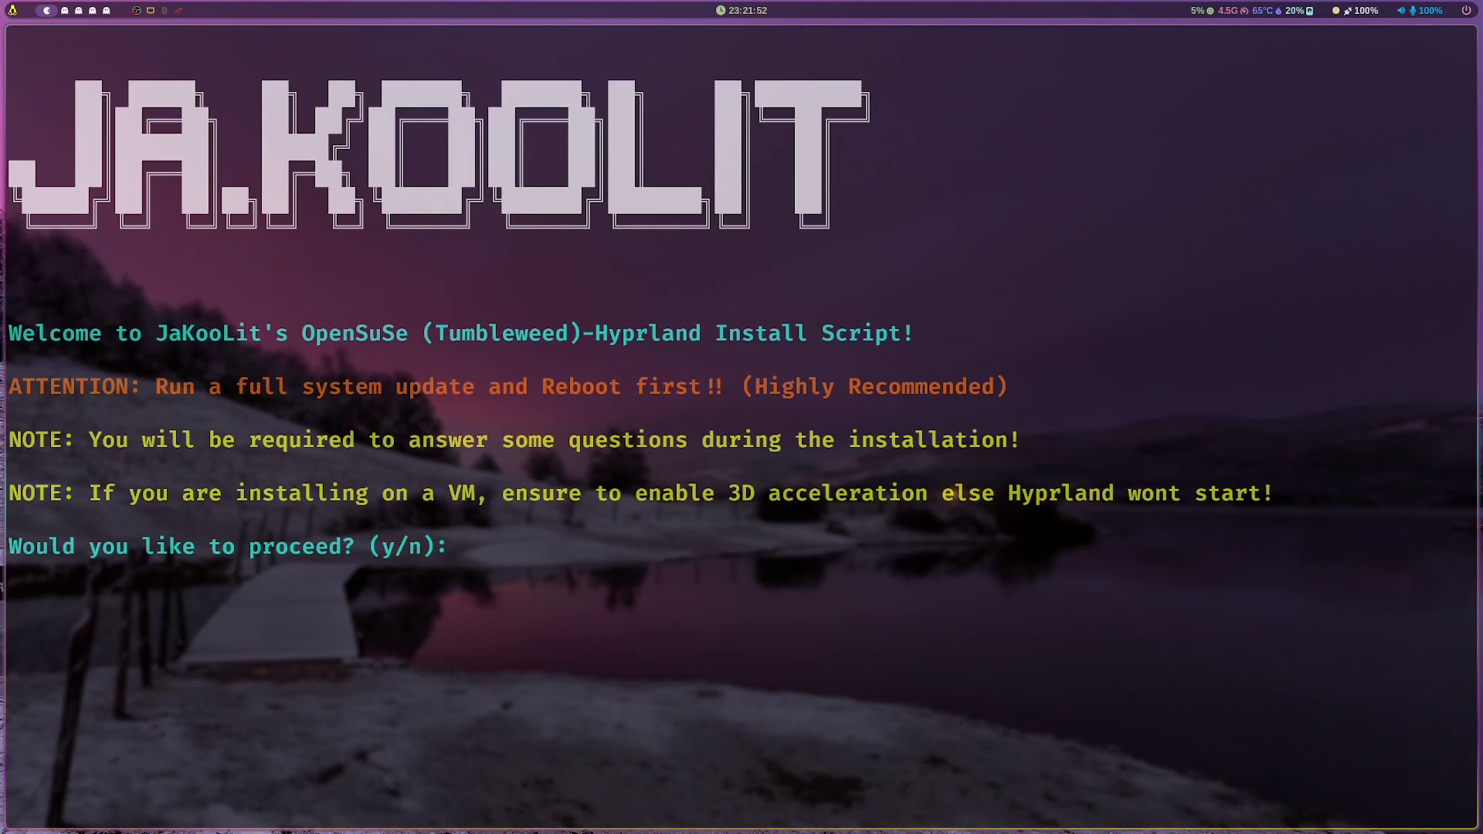
key("ctrl+shift+equal")
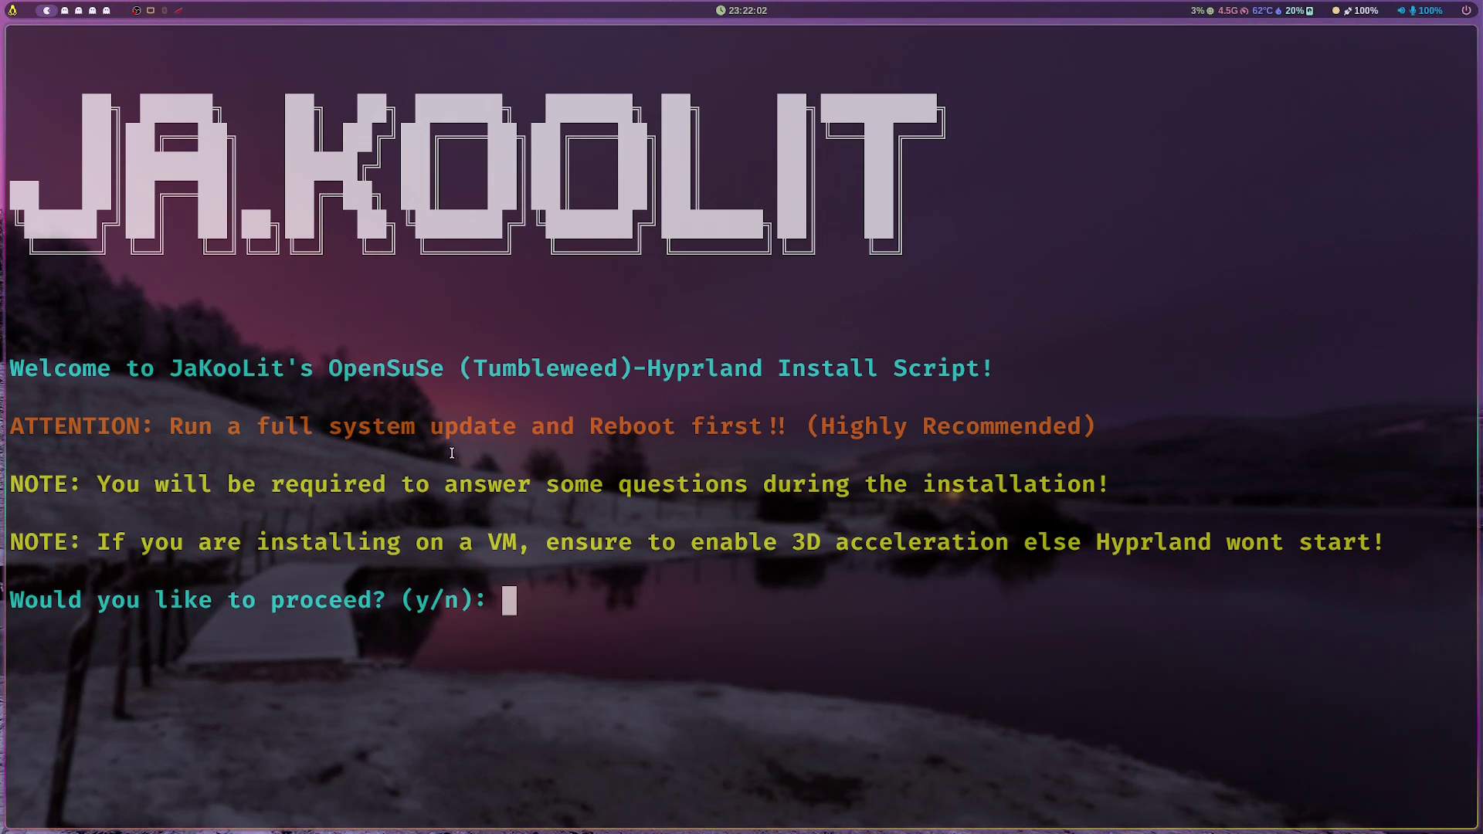
left_click_drag(364, 431, 553, 442)
left_click(609, 467)
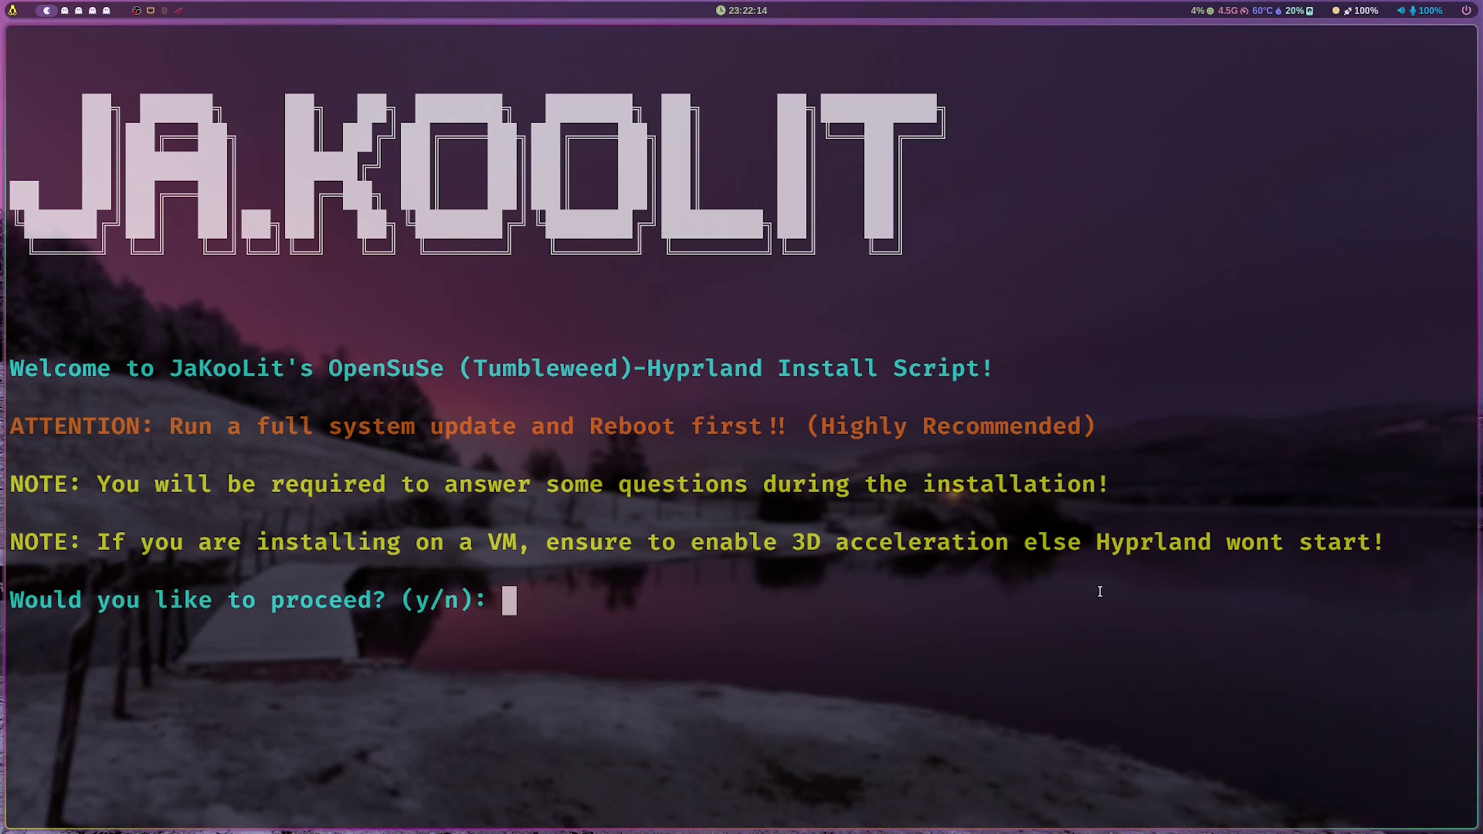
type("y")
key("Return")
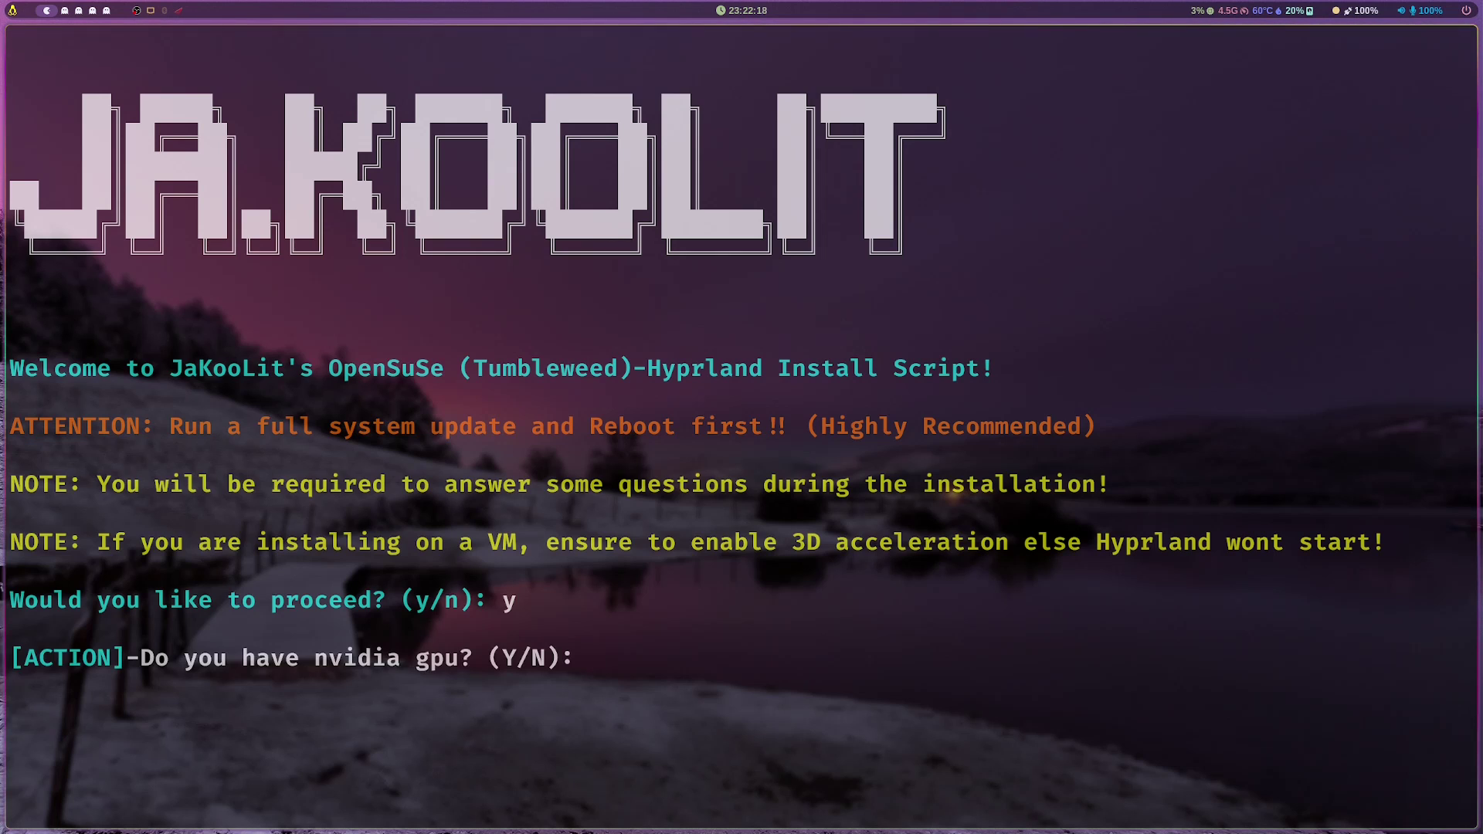
Step: Answer yes to the installer's NVIDIA GPU, GTK themes, Bluetooth and Thunar prompts
key("super+2")
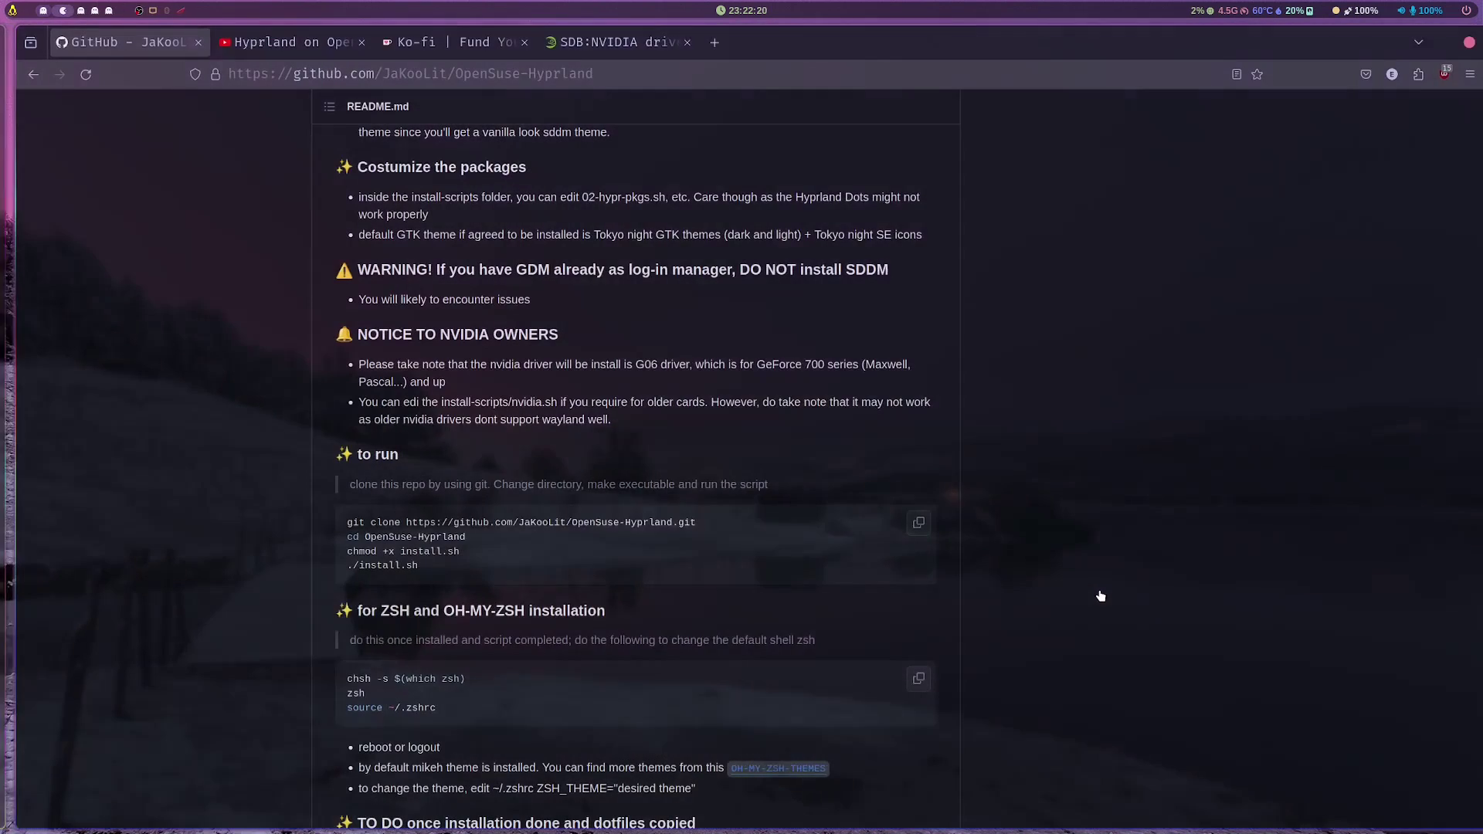
left_click(295, 45)
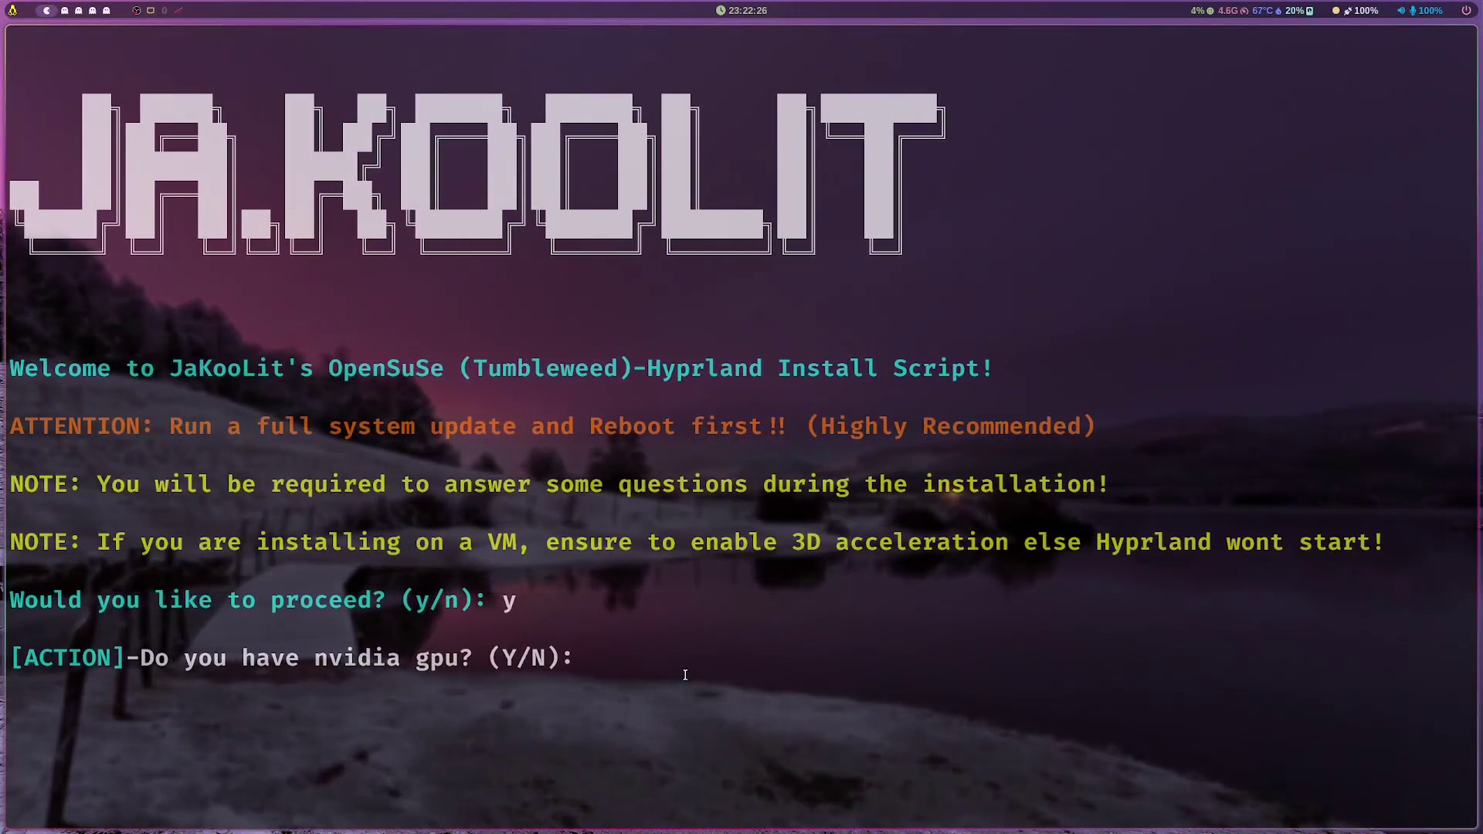
type("y")
key("Return")
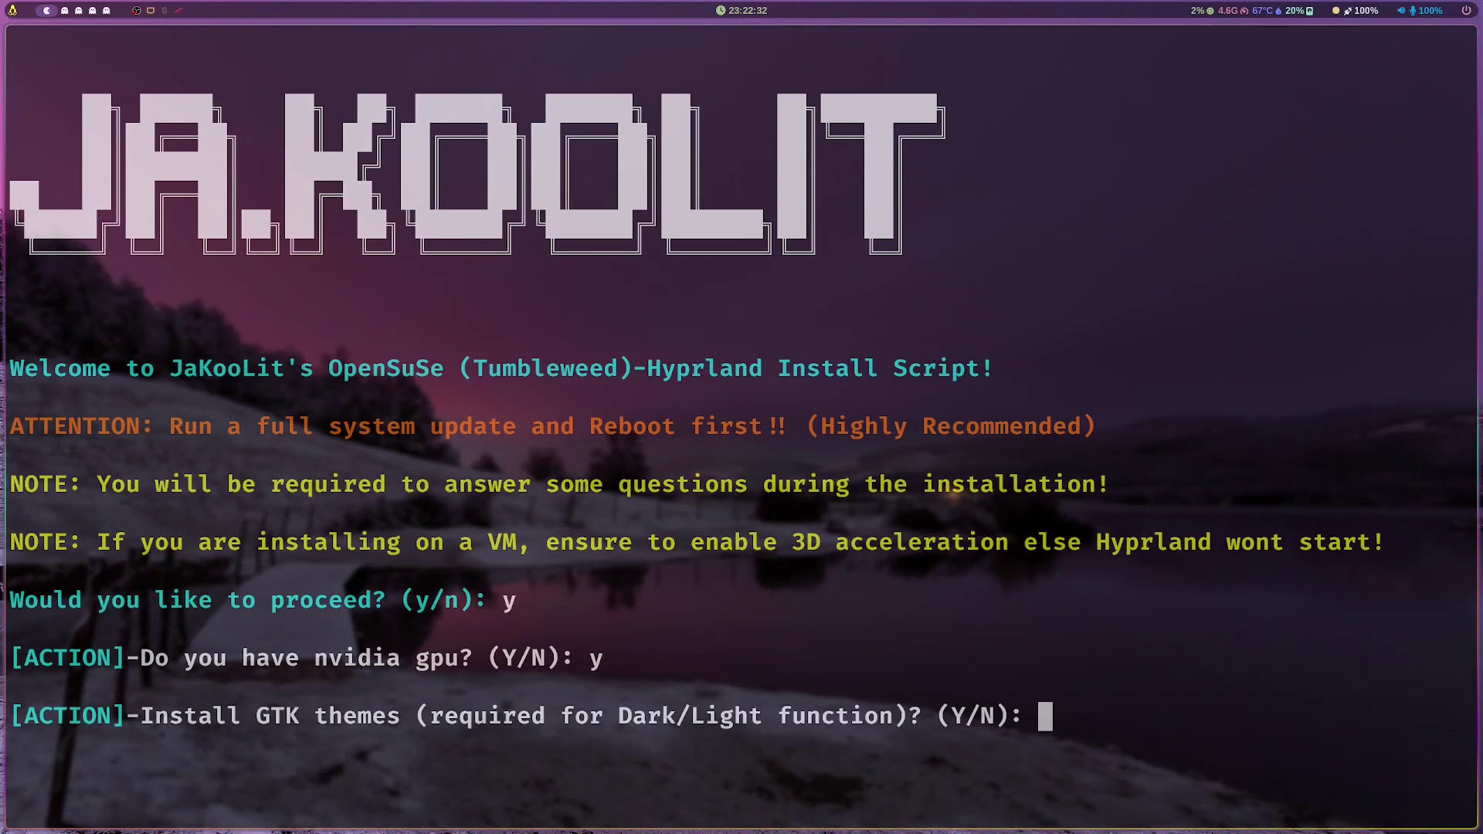
type("y")
key("Return")
type("y")
key("Return")
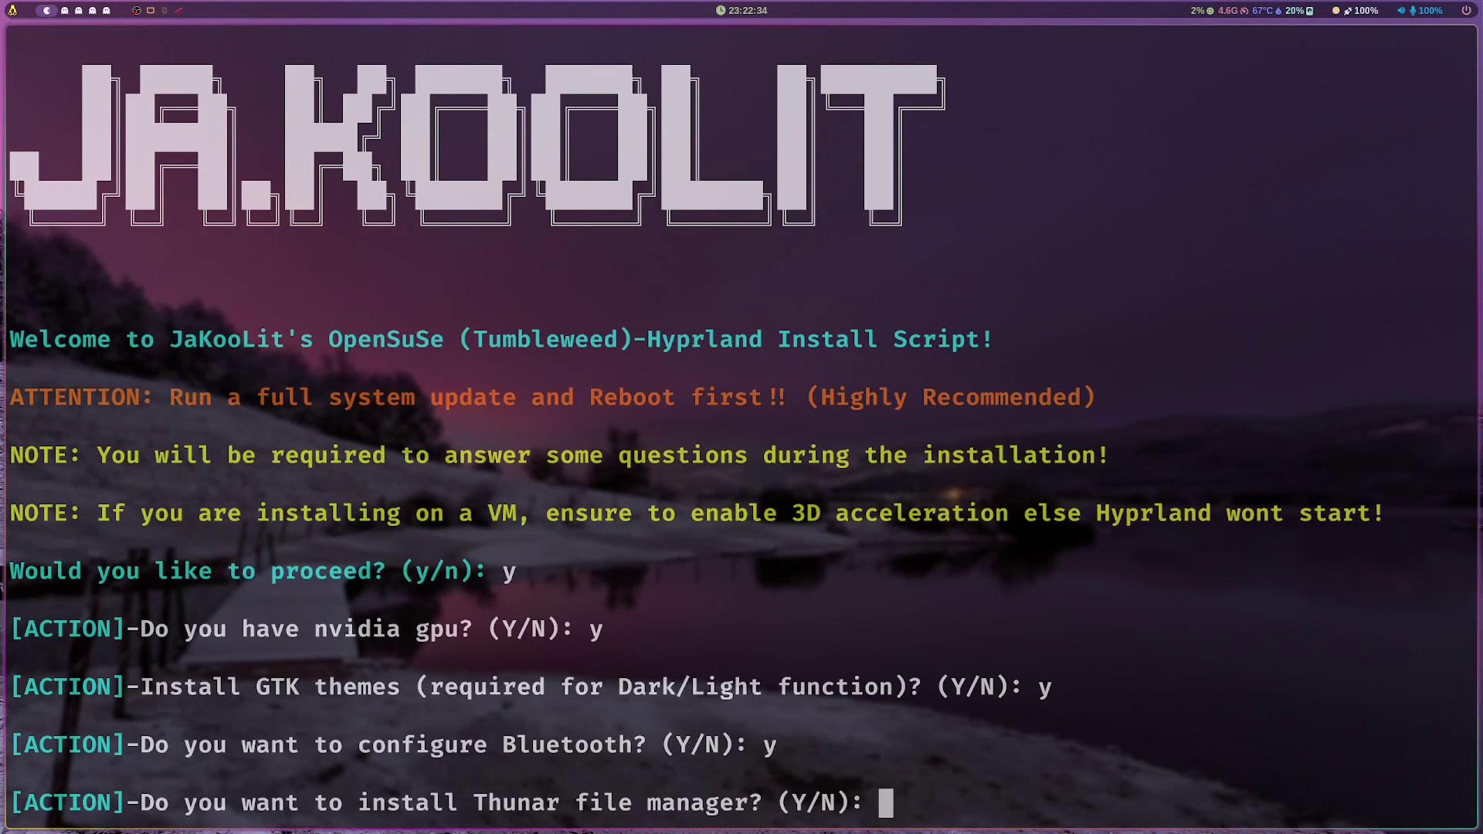
type("y")
key("Return")
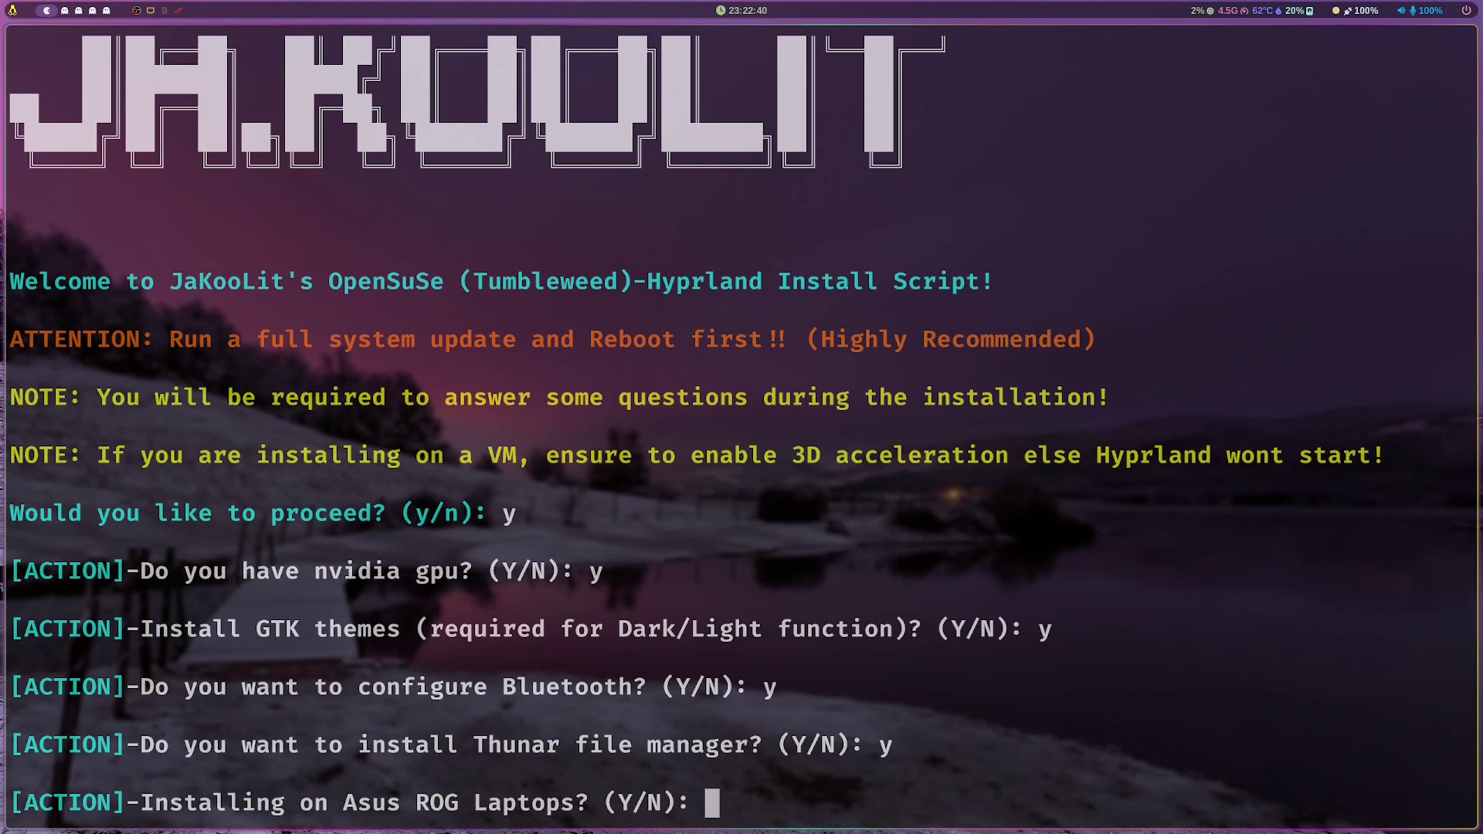
Step: Answer yes to the Asus ROG, SDDM, XDG-DESKTOP-PORTAL-HYPRLAND and zsh/oh-my-zsh prompts
type("y")
key("Return")
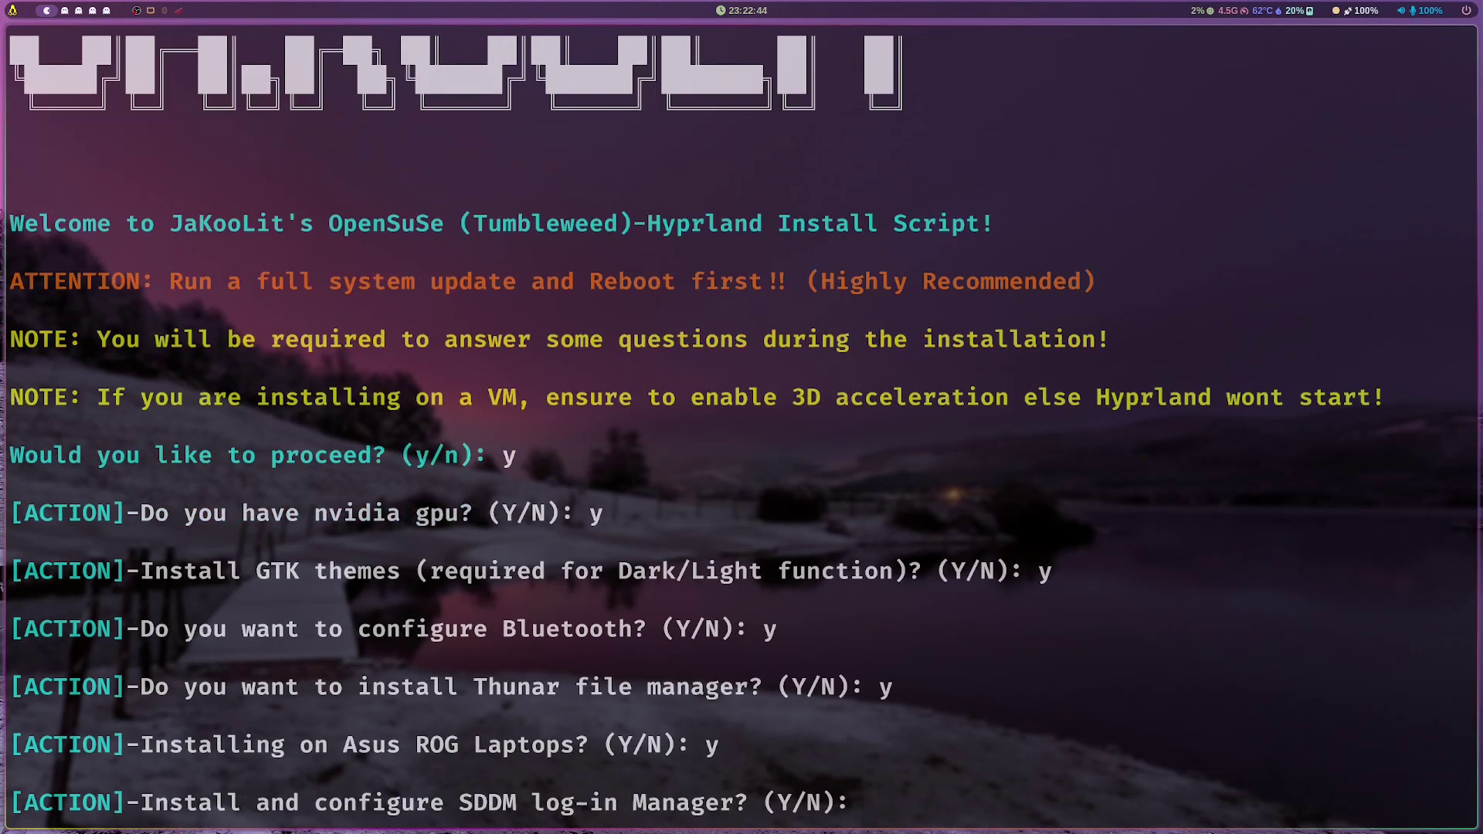
type("y")
key("Return")
type("y")
key("Return")
type("y")
key("Return")
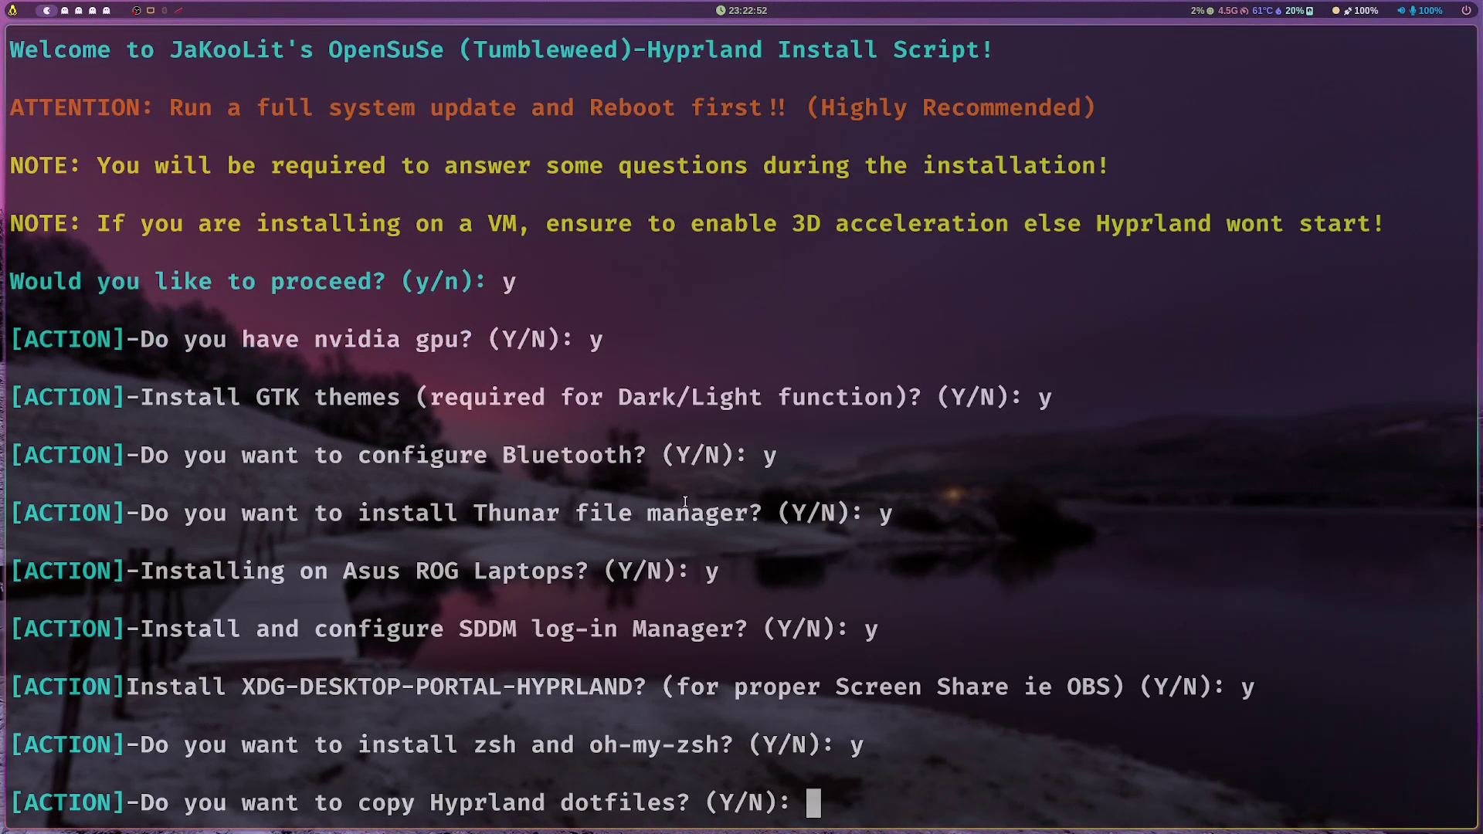
key("super+2")
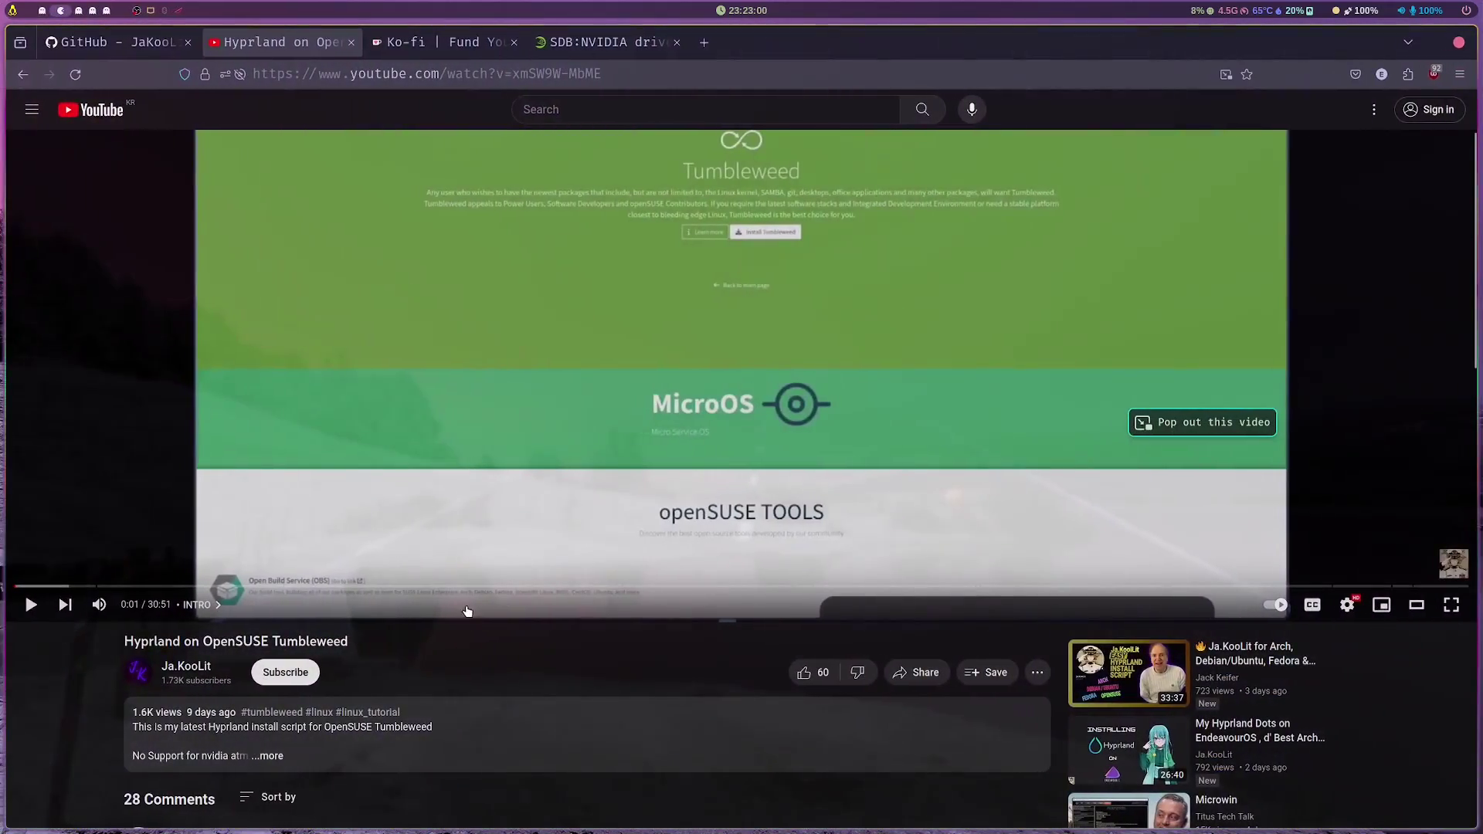
Step: Expand the YouTube video's description and scroll through its chapters
left_click(267, 757)
scroll(408, 738, "down", 3)
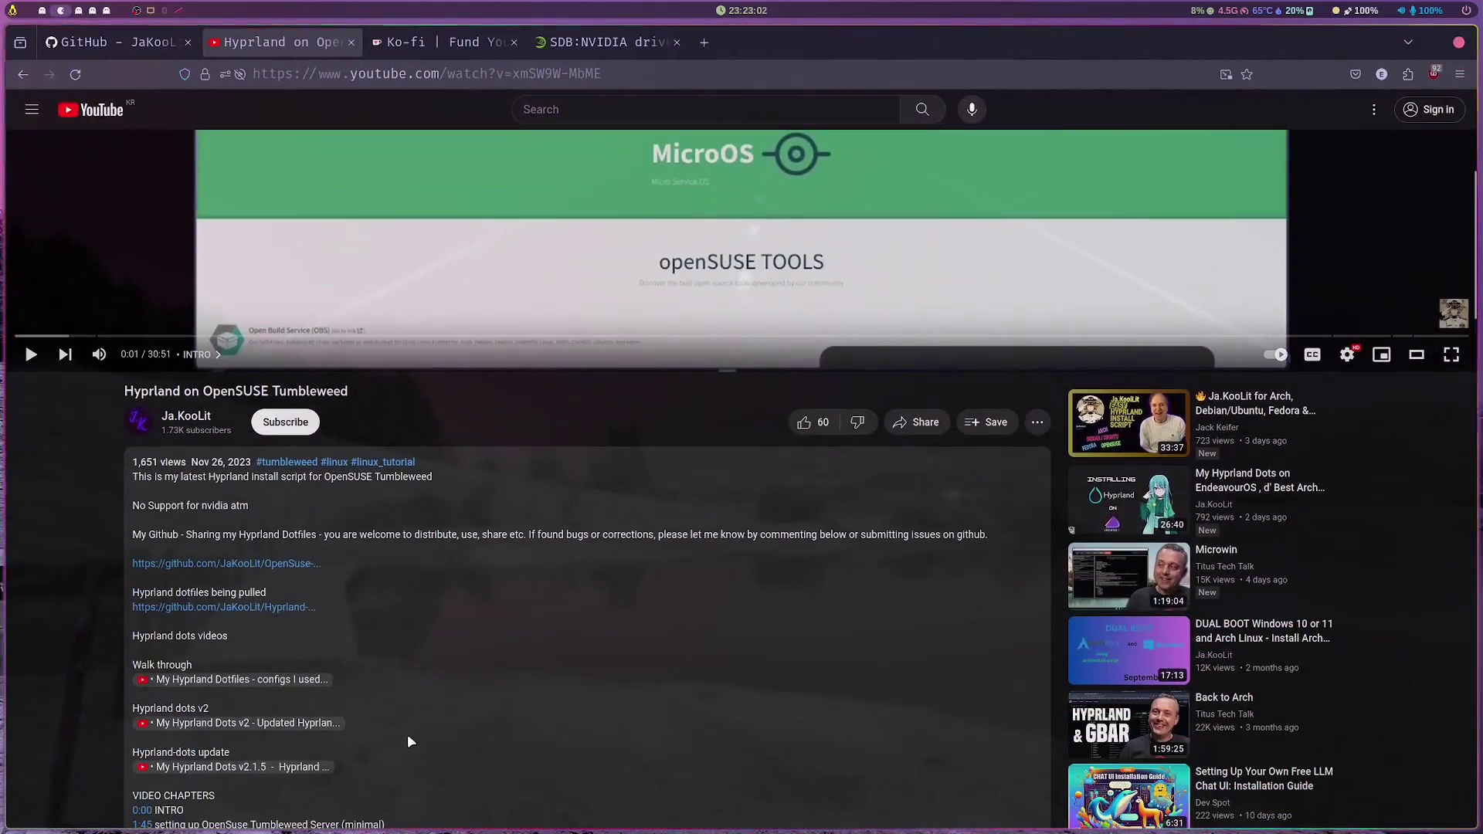
scroll(463, 711, "down", 4)
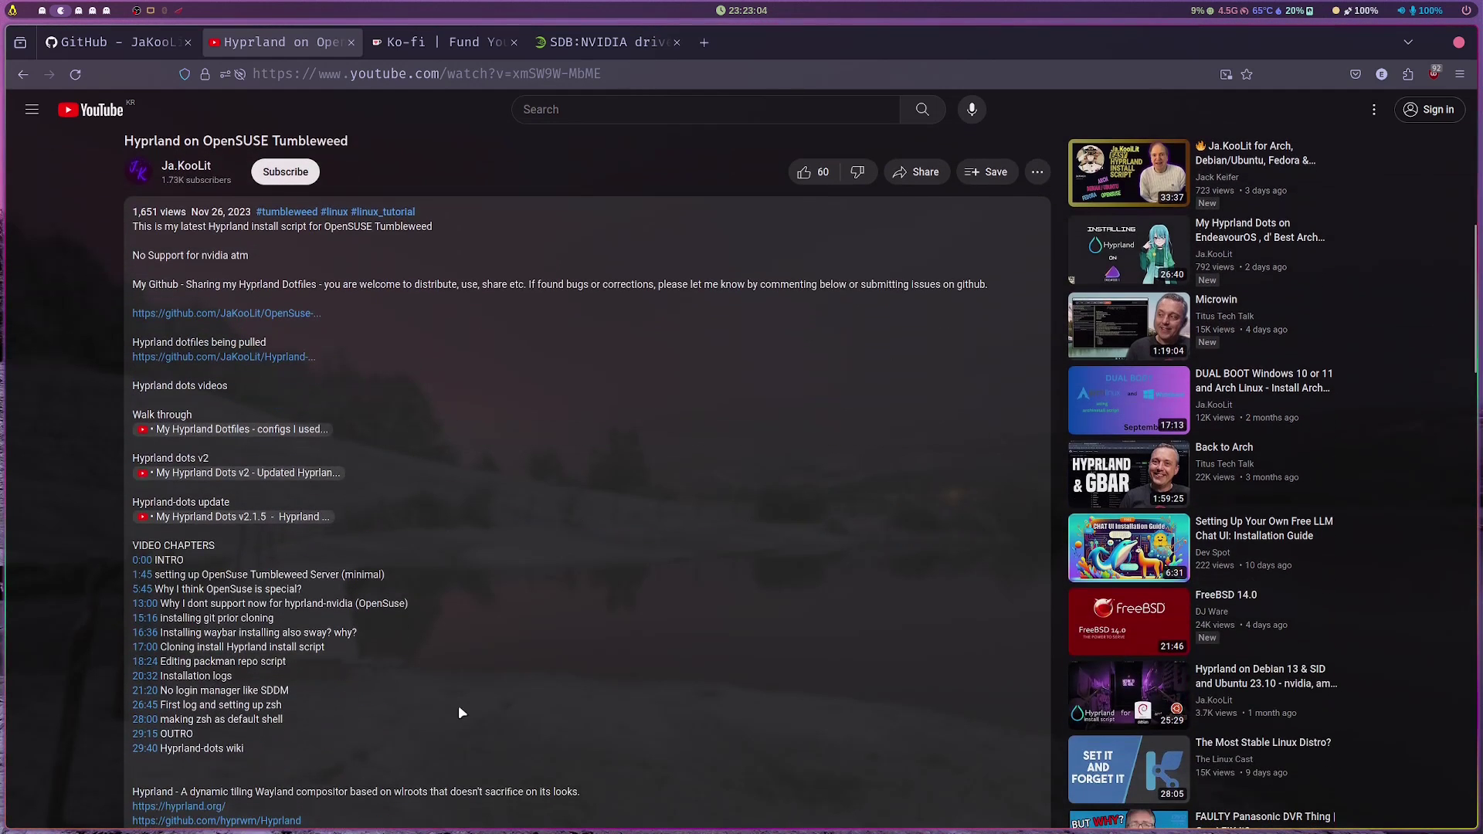
scroll(474, 683, "up", 7)
scroll(475, 683, "up", 1)
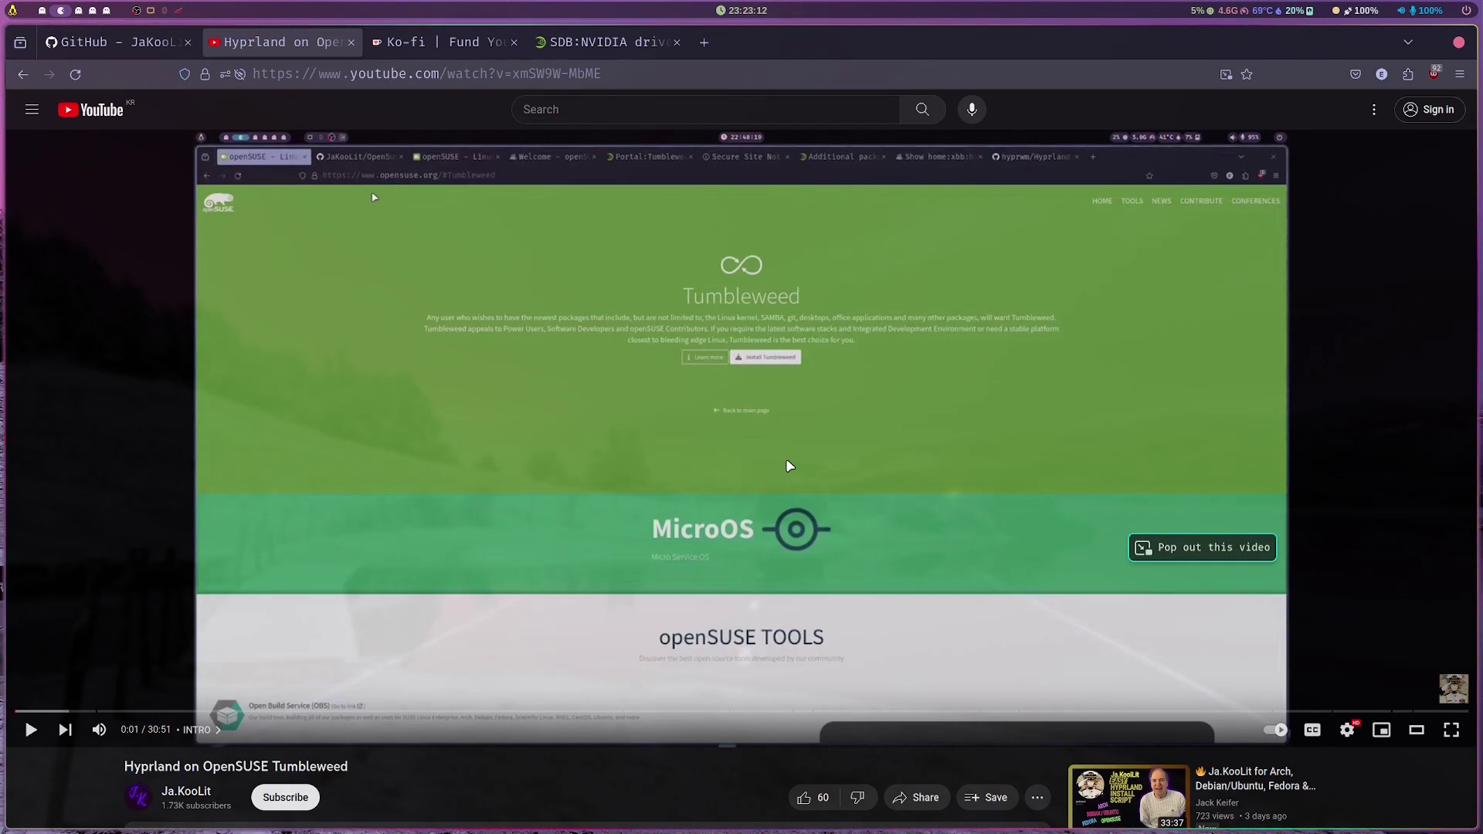
Step: Cancel the install script with Ctrl+C at the dotfiles question, then return to YouTube
key("super+3")
key("super+4")
key("super+1")
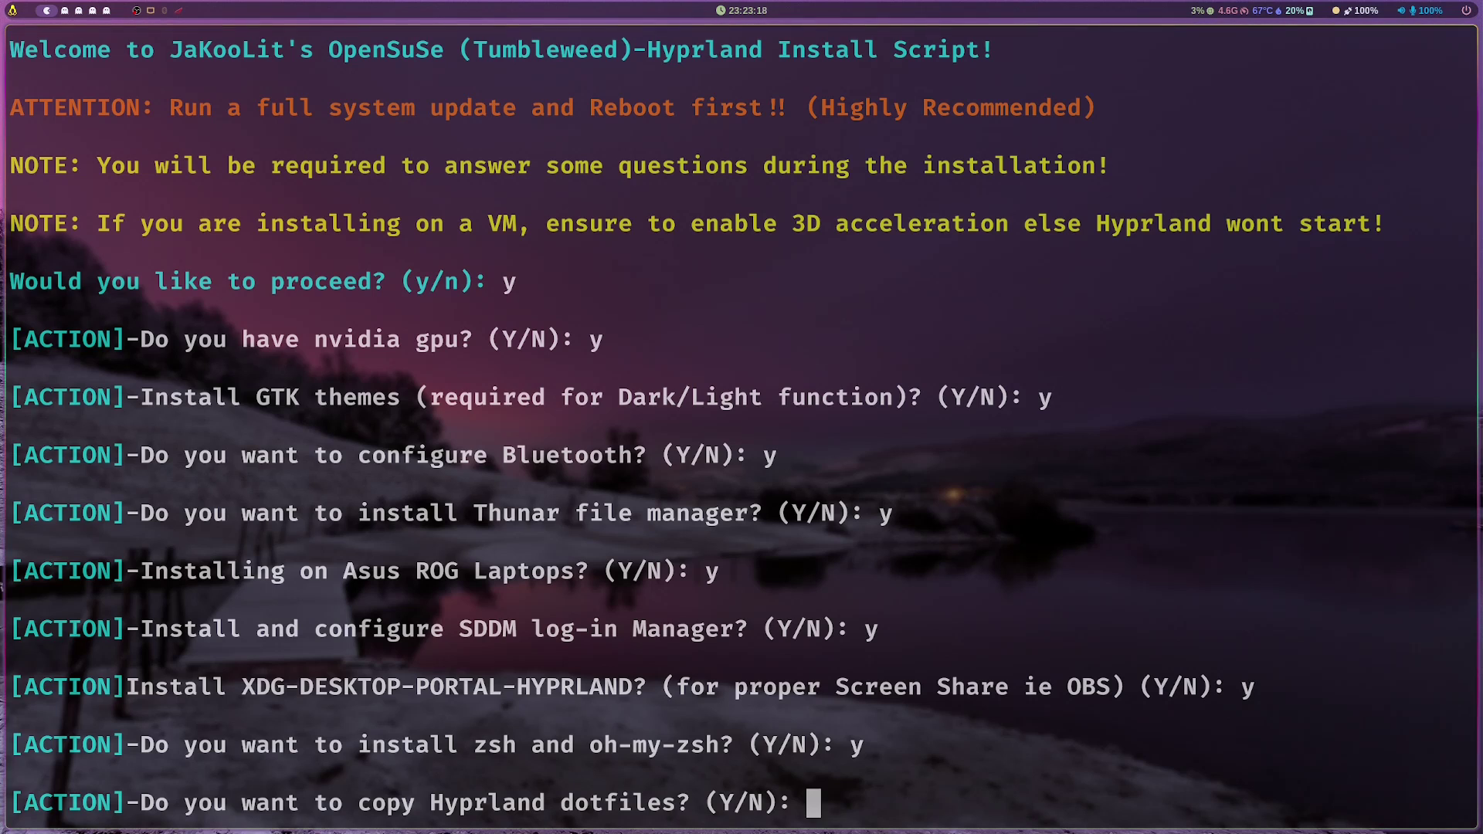
key("ctrl+c")
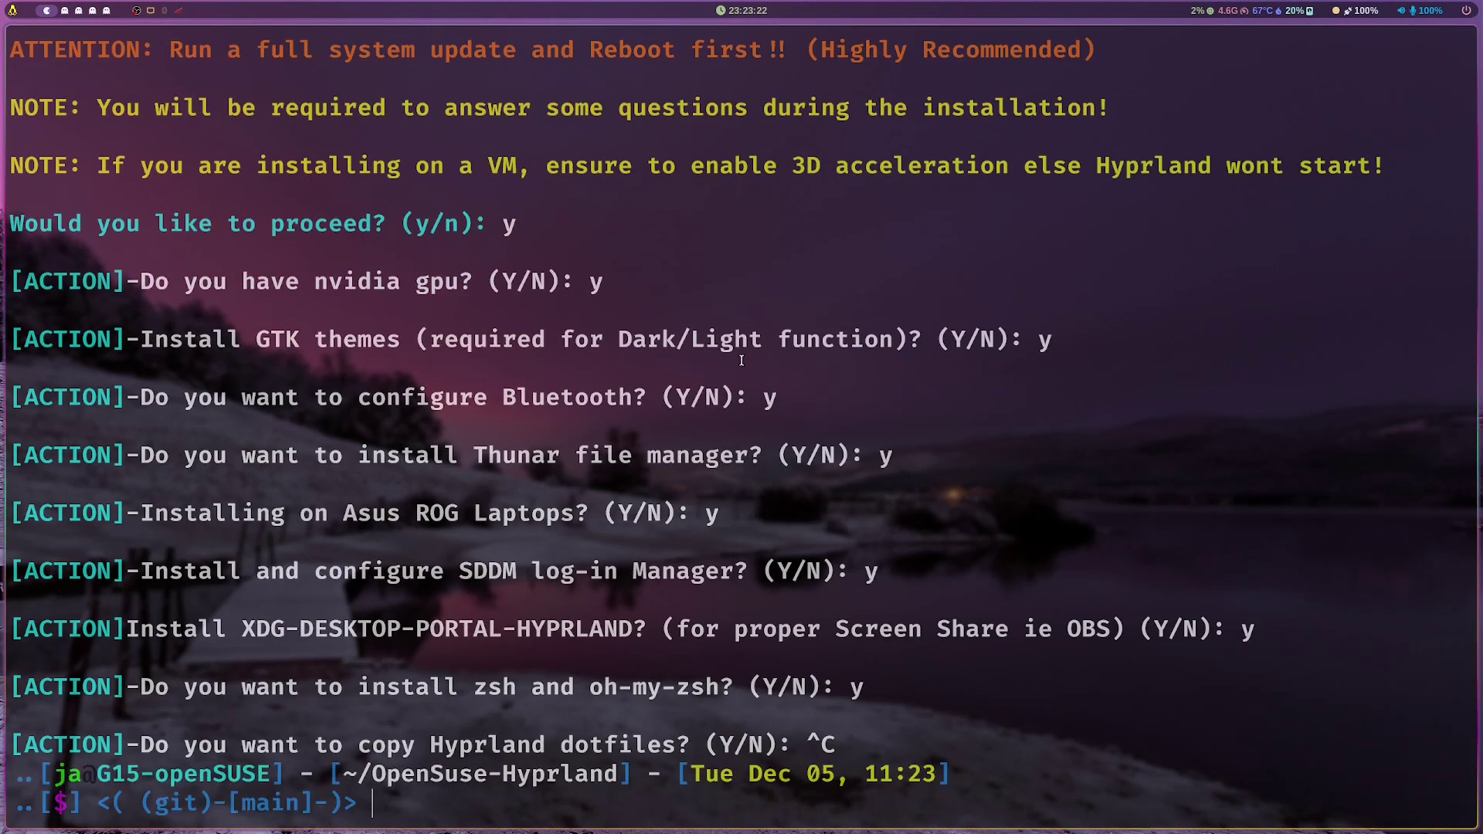
key("super+2")
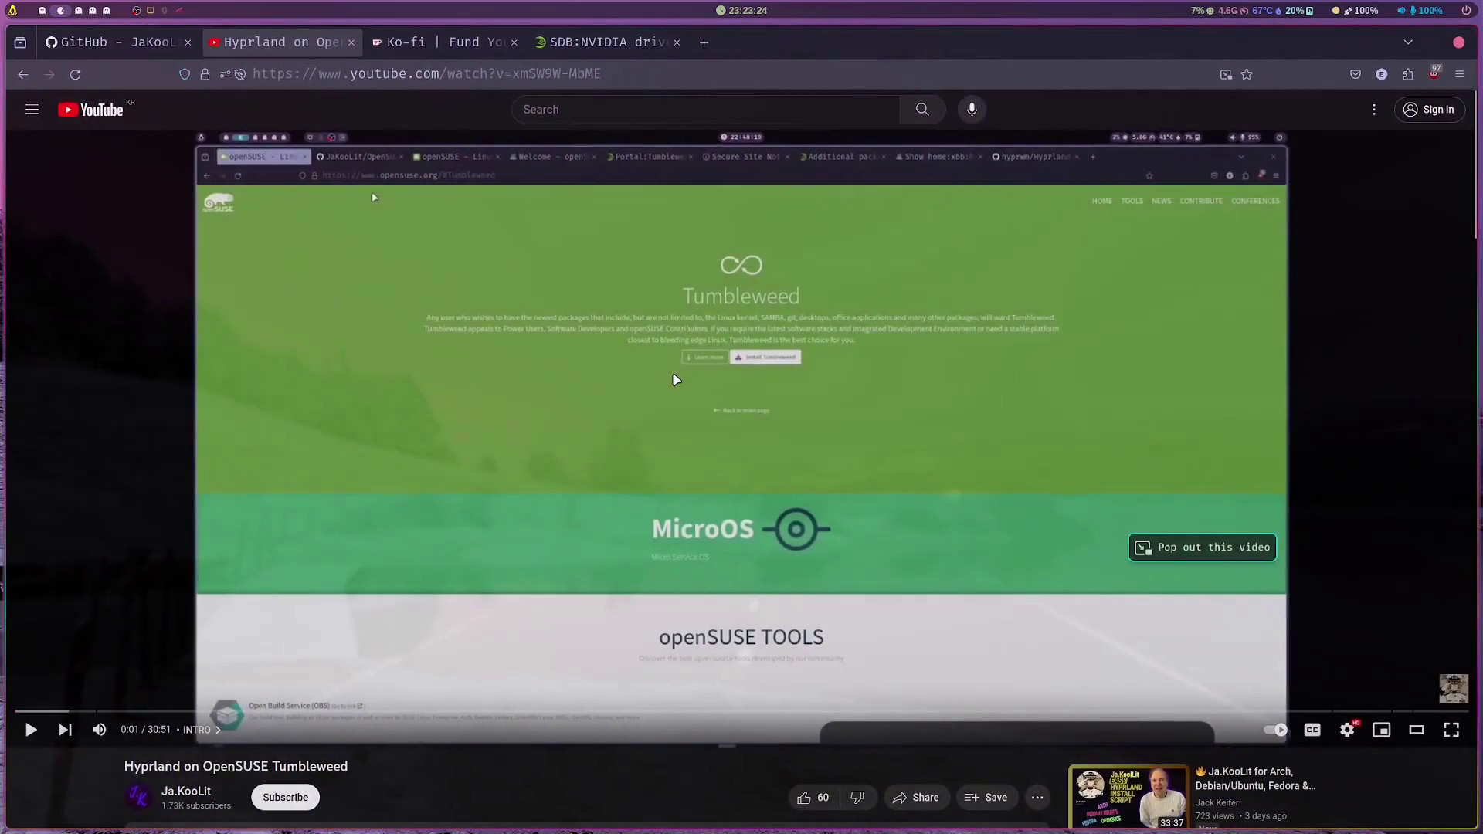
Step: Close the duplicate Thunar window, open OpenSuse-Hyprland-1 and select the dependencies install log
key("super+3")
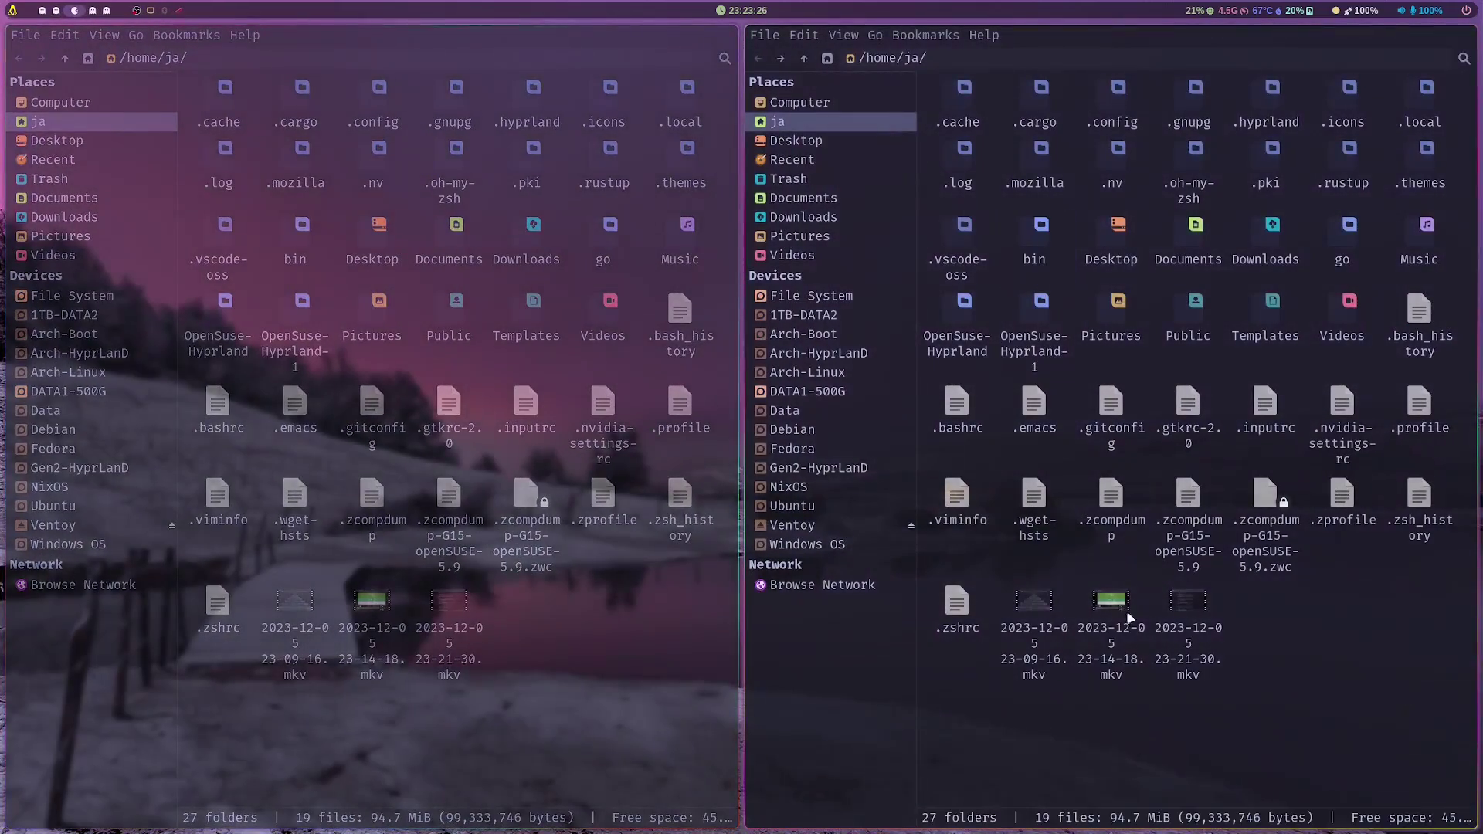
key("super+q")
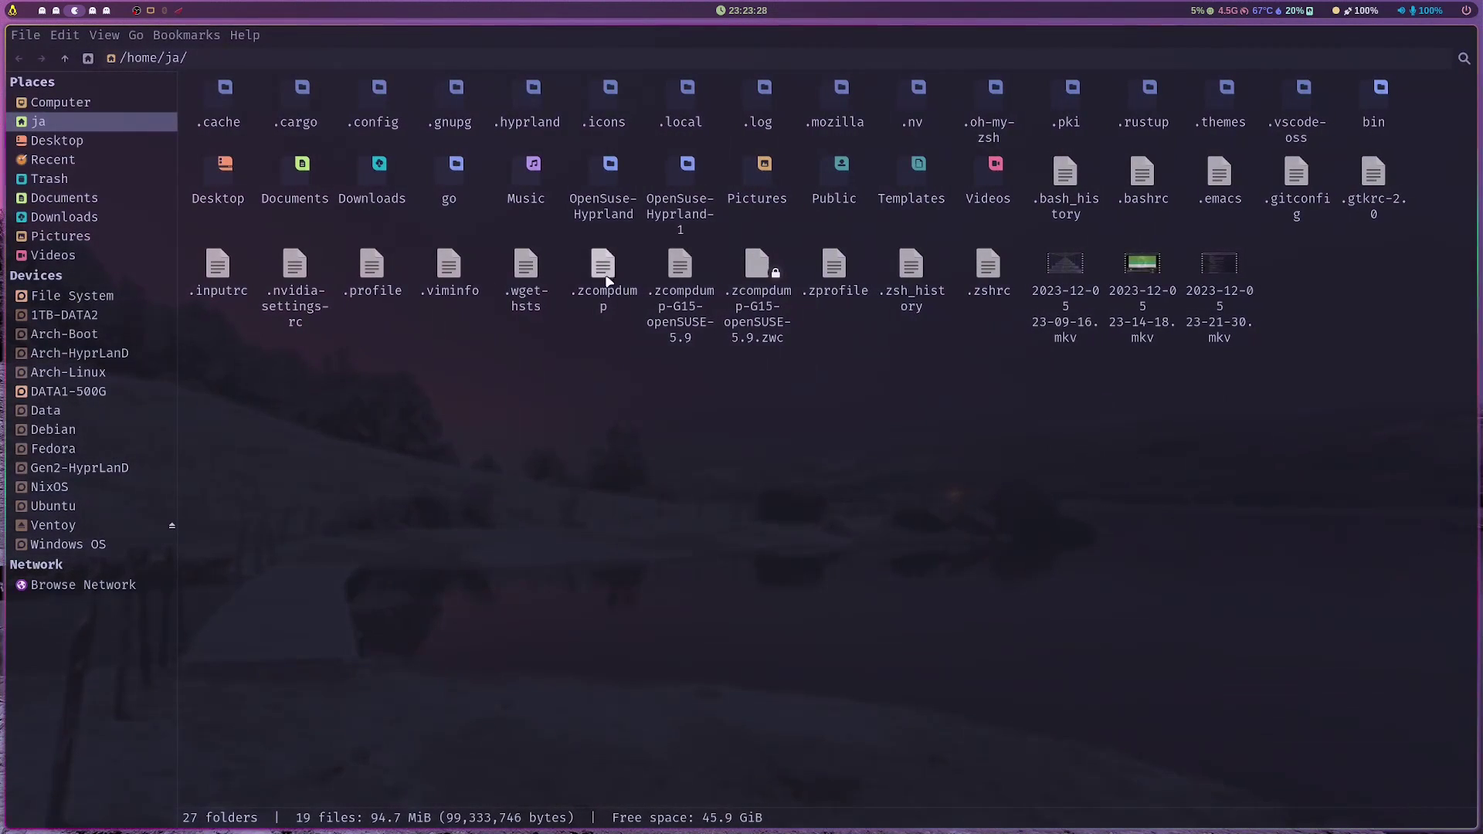
double_click(687, 215)
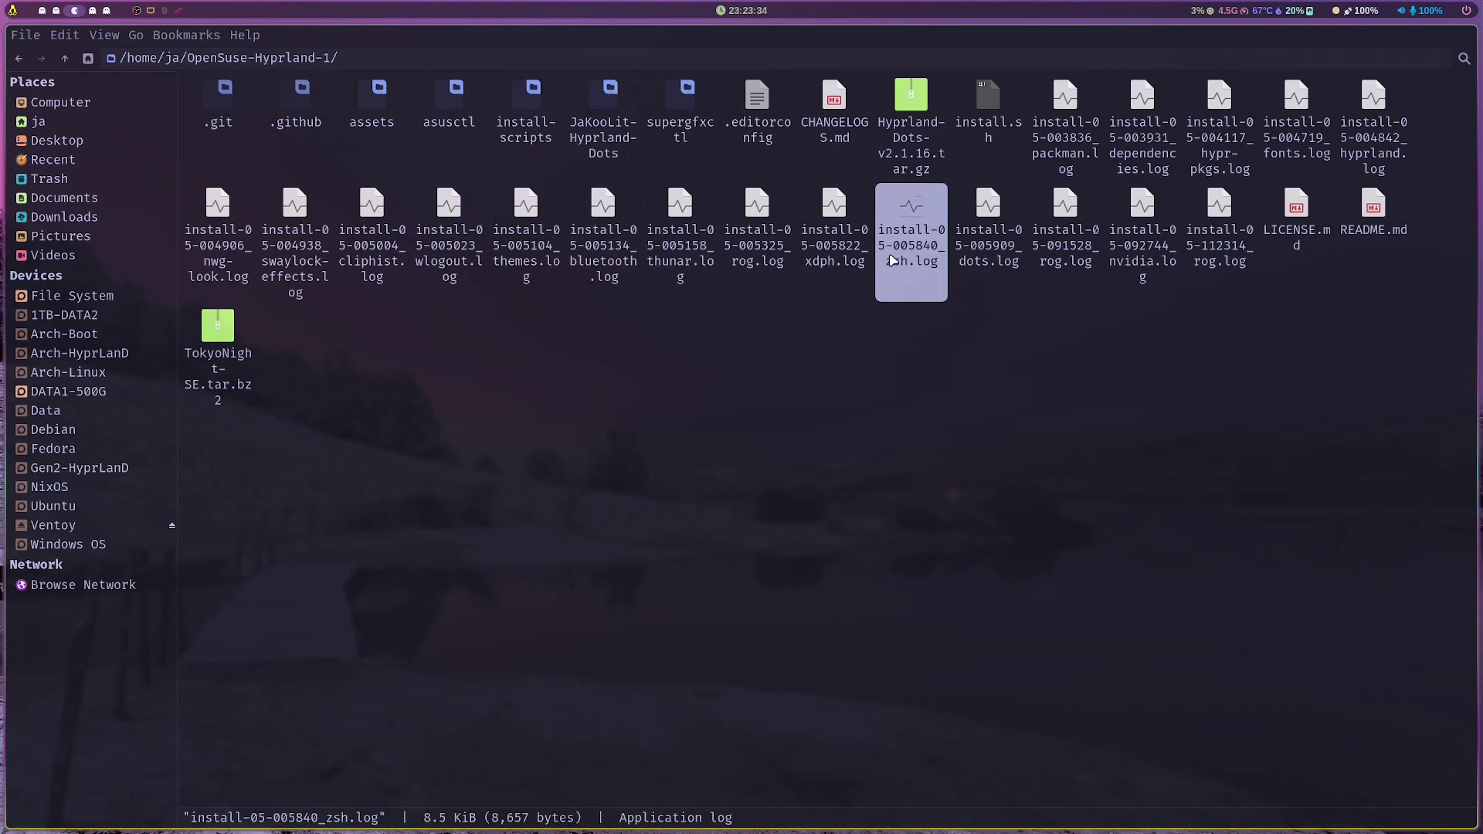
left_click(1156, 123)
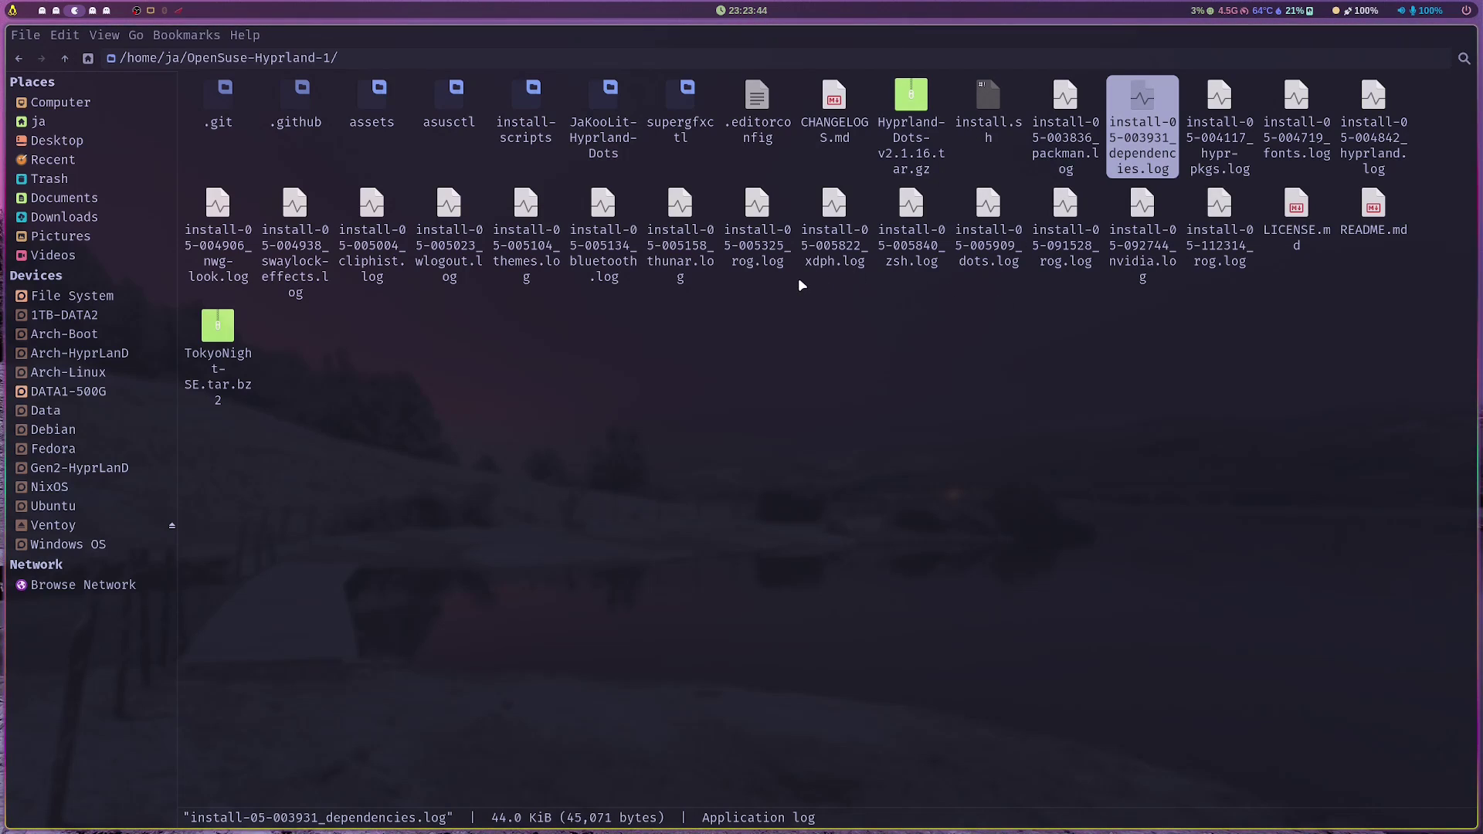
Step: Show the GitHub README's NVIDIA owners notice and highlight the install-scripts/nvidia.sh path
key("alt+Tab")
key("alt+Tab")
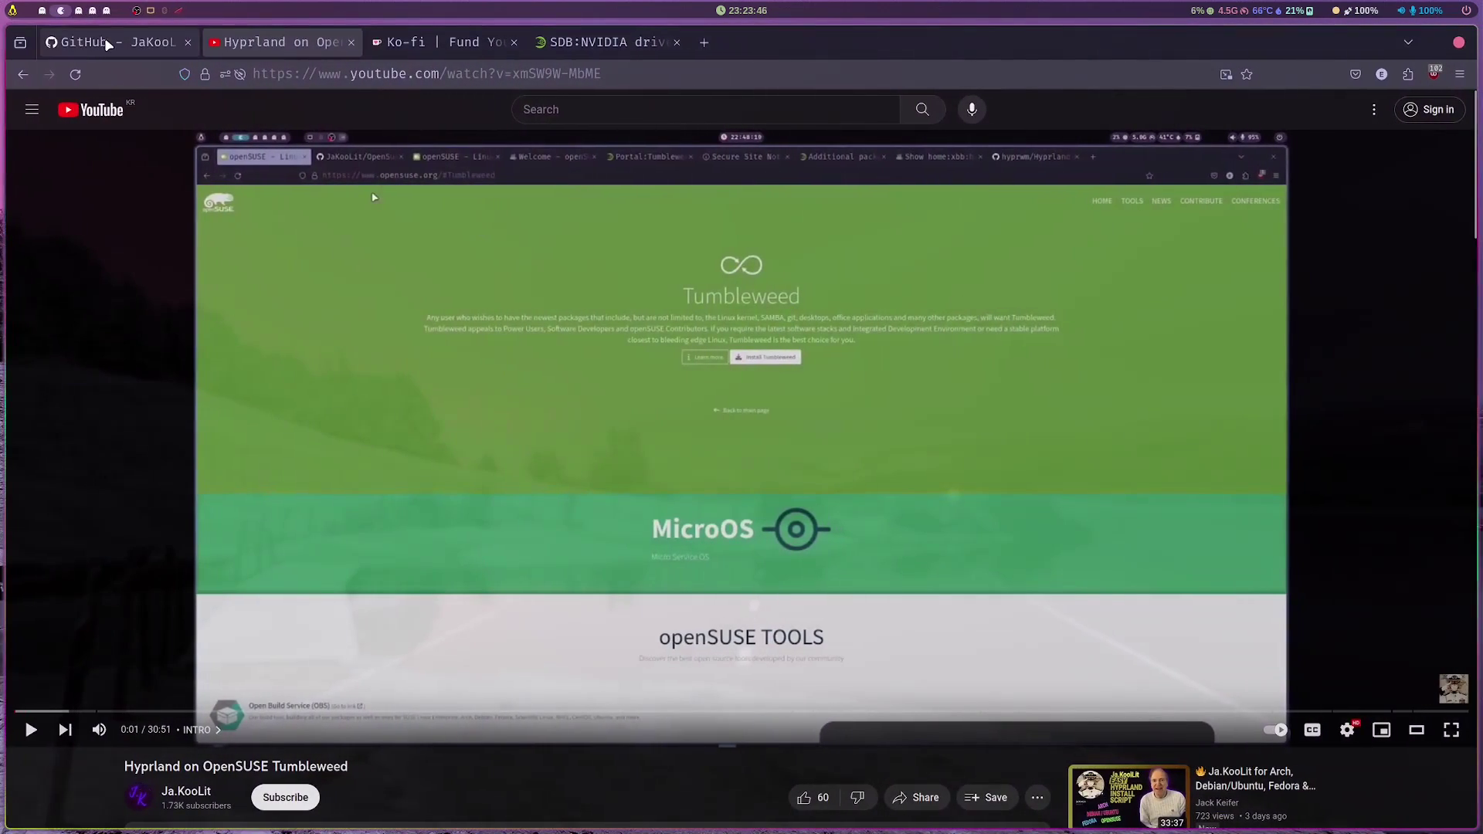
left_click(108, 43)
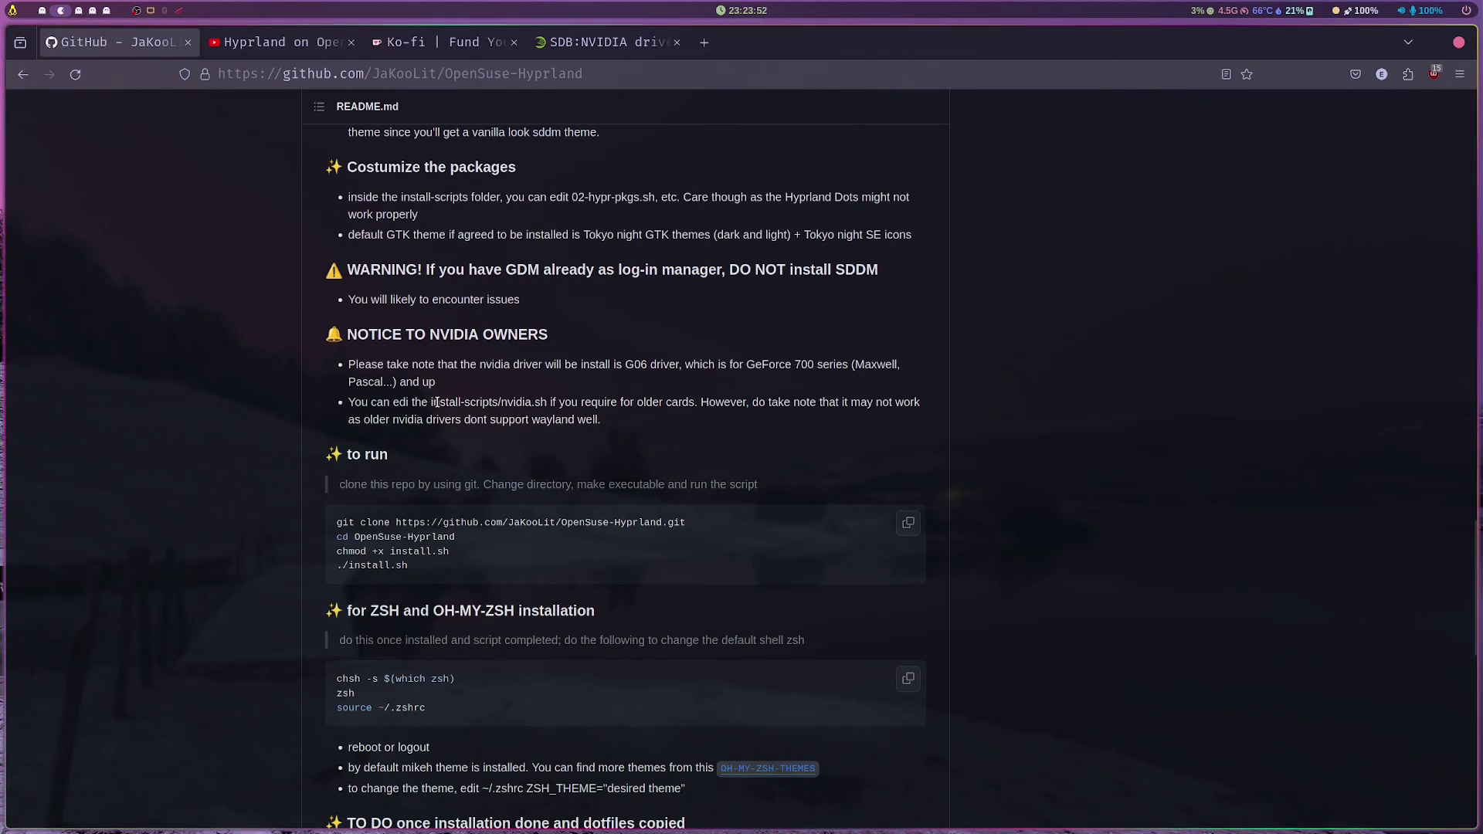
scroll(627, 420, "up", 5)
scroll(302, 594, "down", 5)
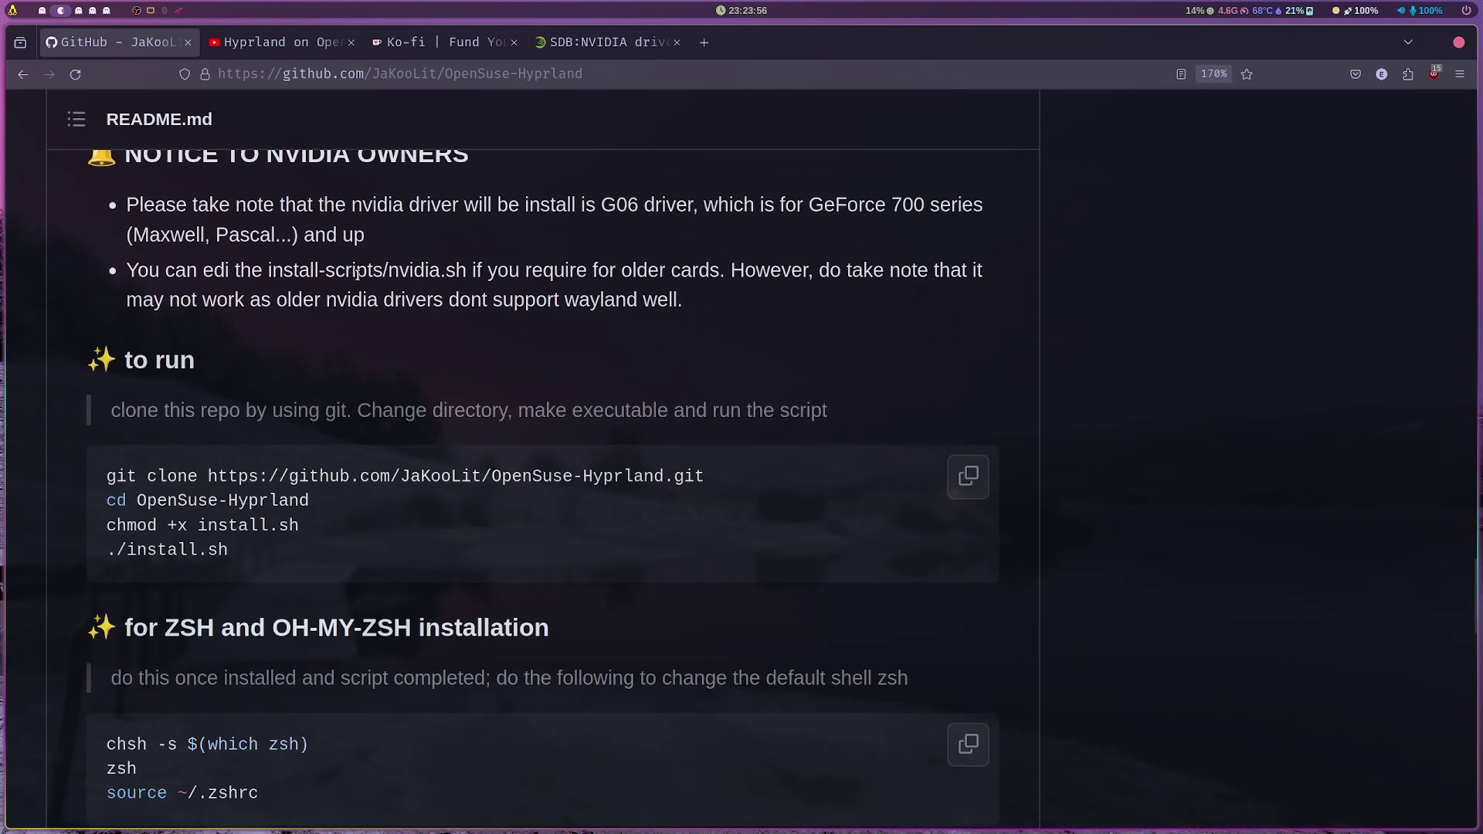
left_click_drag(270, 270, 458, 270)
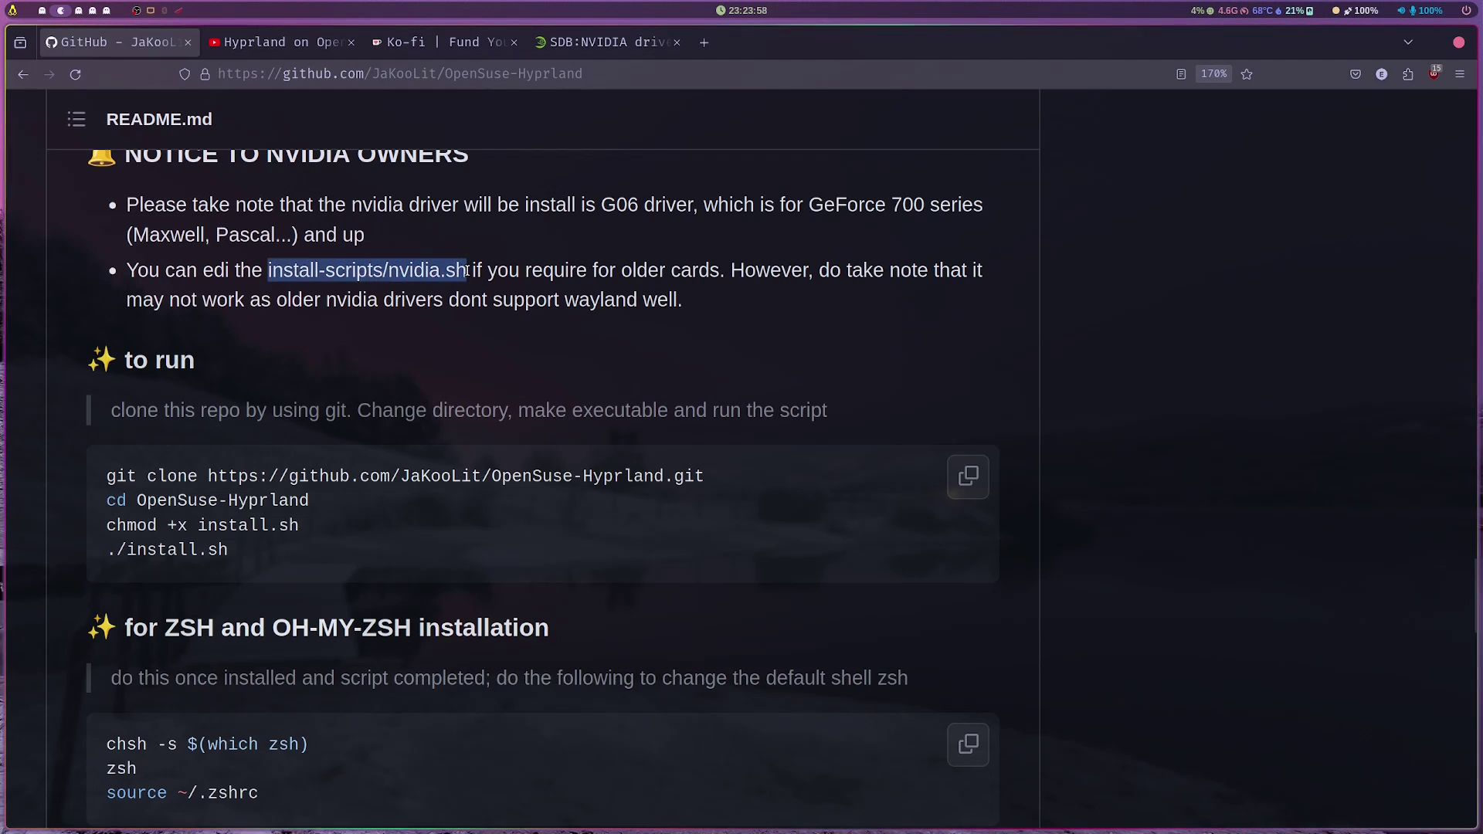
Step: Browse to OpenSuse-Hyprland/install-scripts in Thunar and open nvidia.sh with Mousepad
key("super+3")
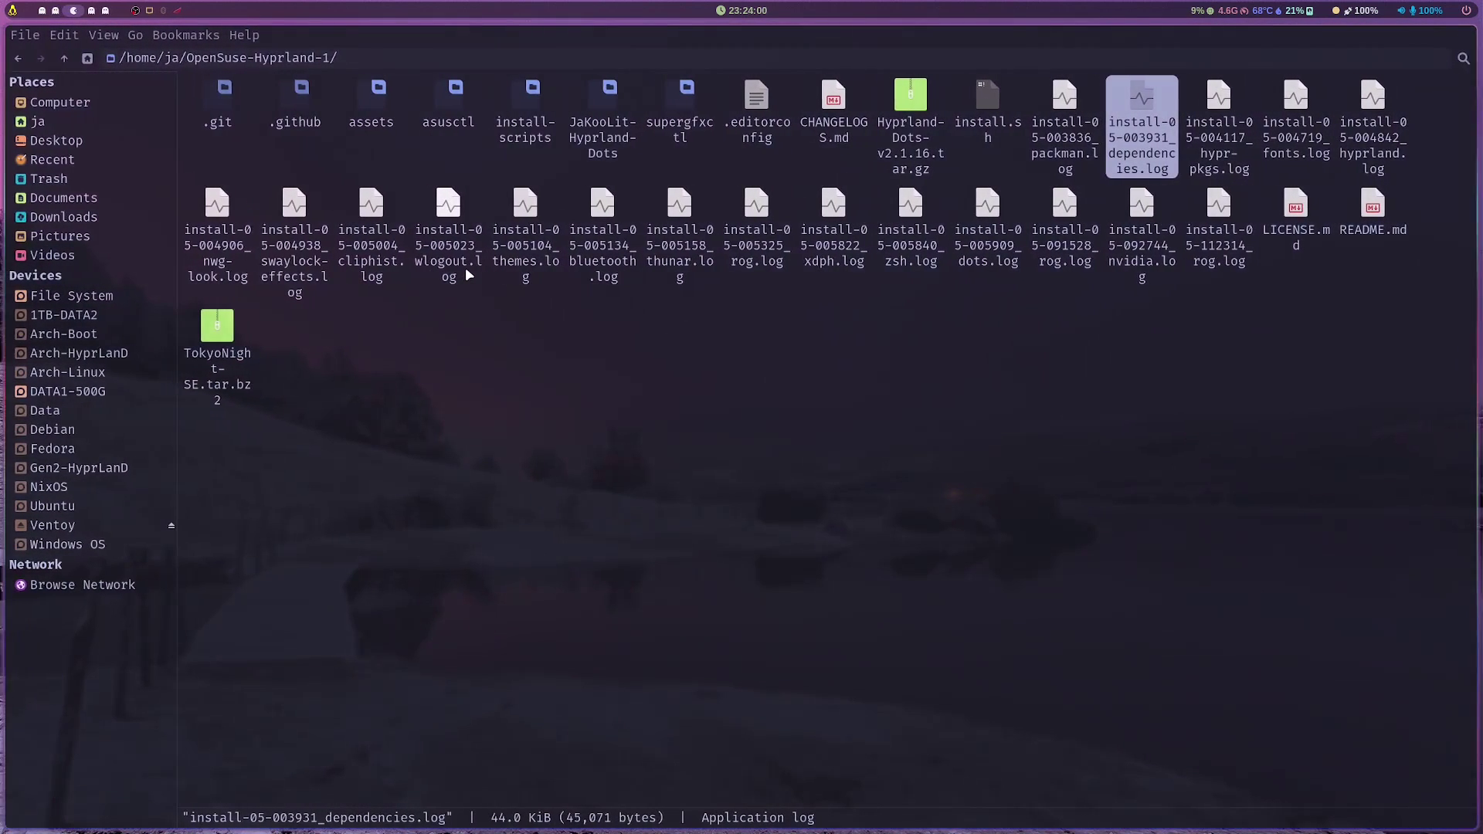
left_click(18, 59)
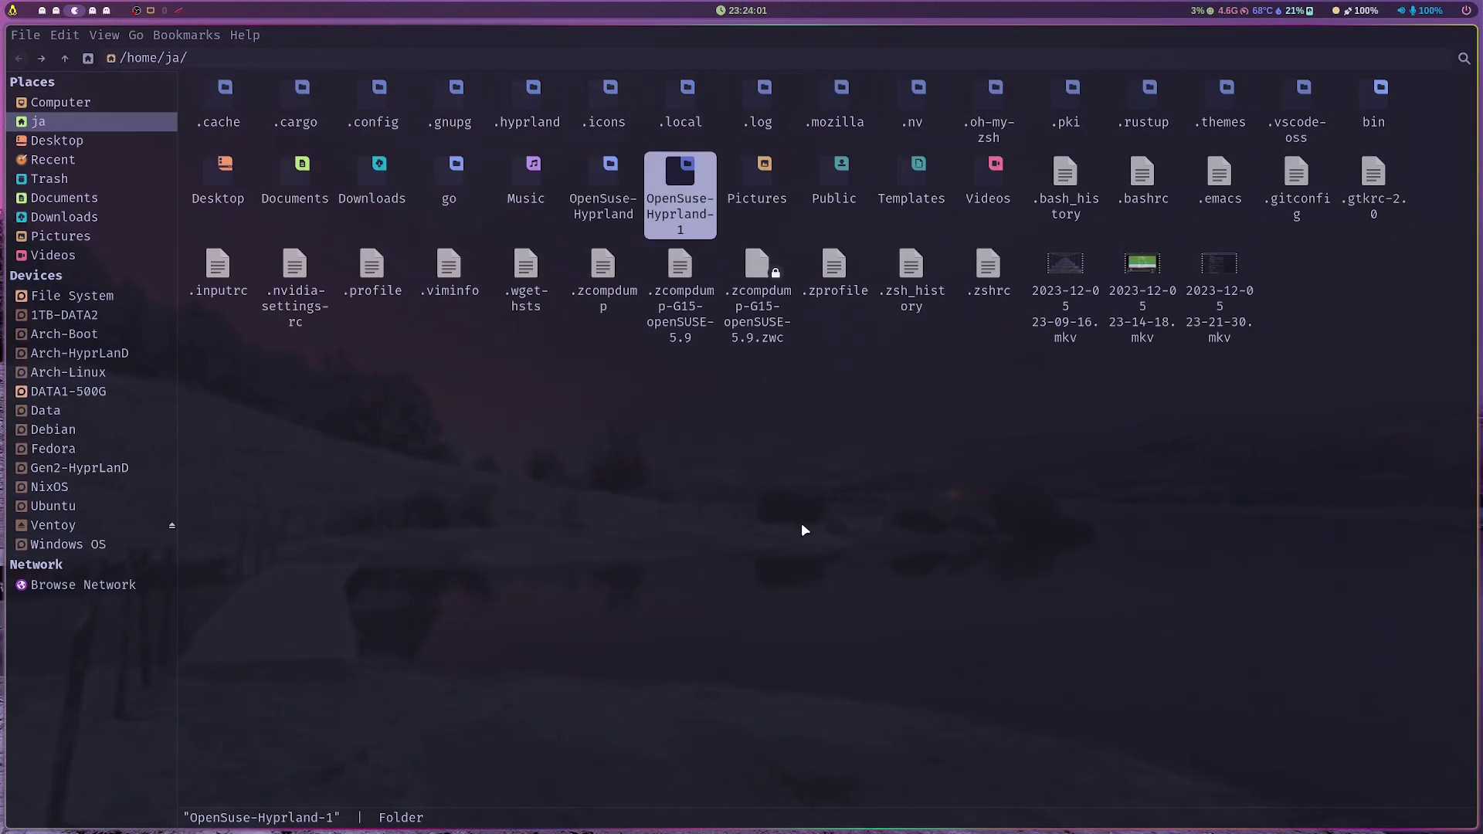
double_click(610, 207)
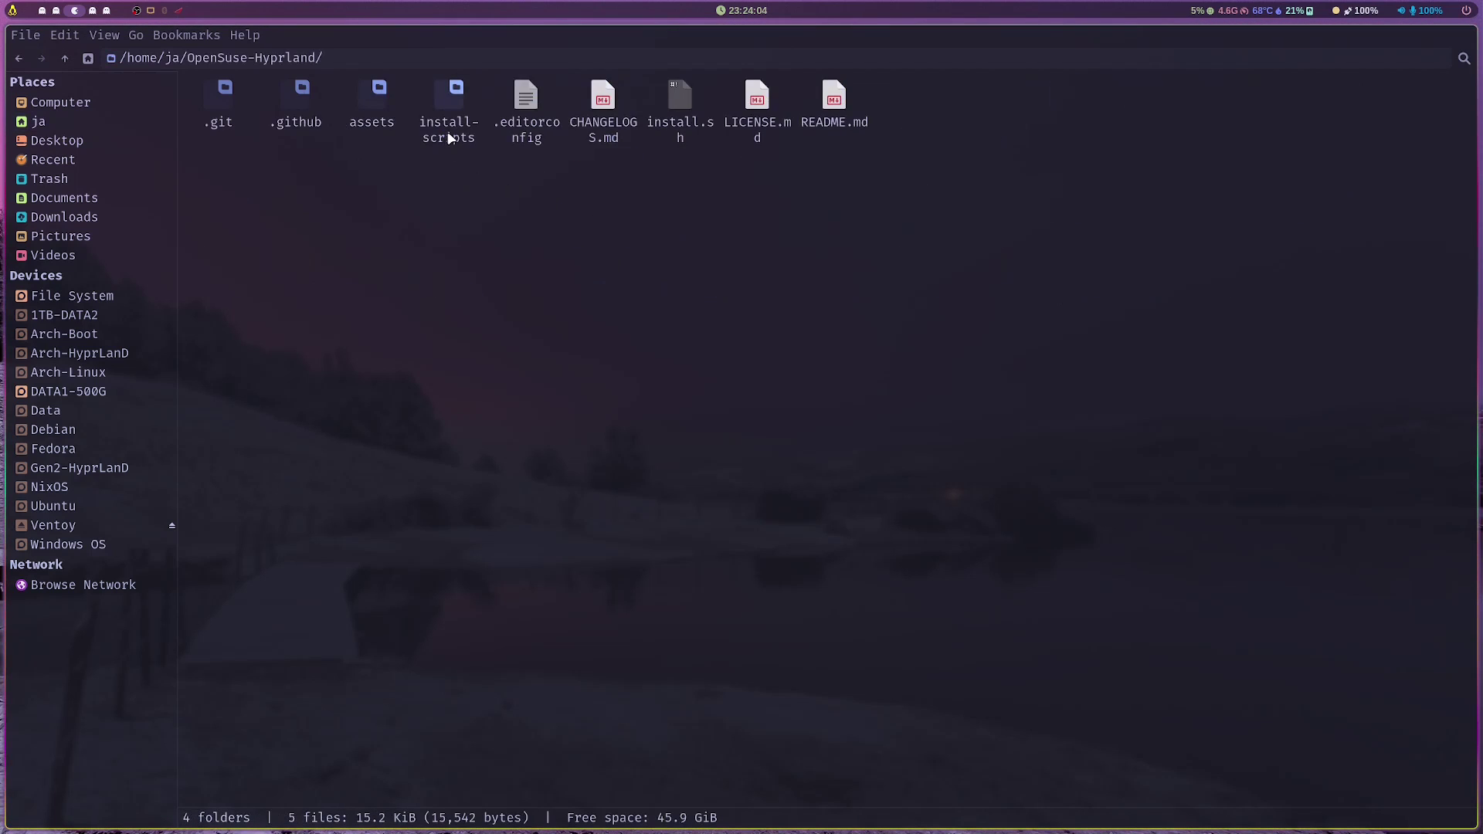
scroll(433, 141, "up", 5)
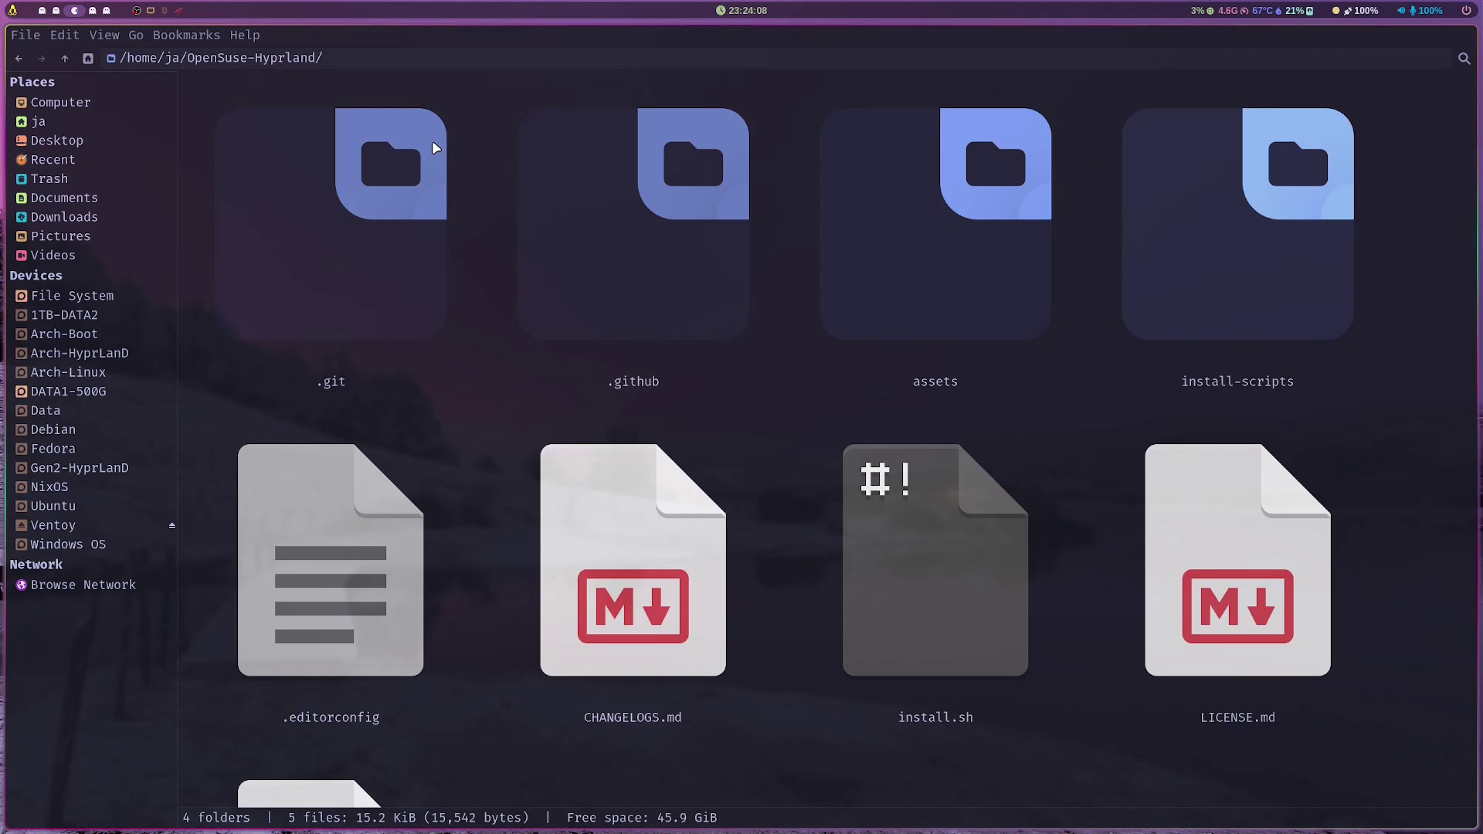
scroll(432, 146, "down", 5)
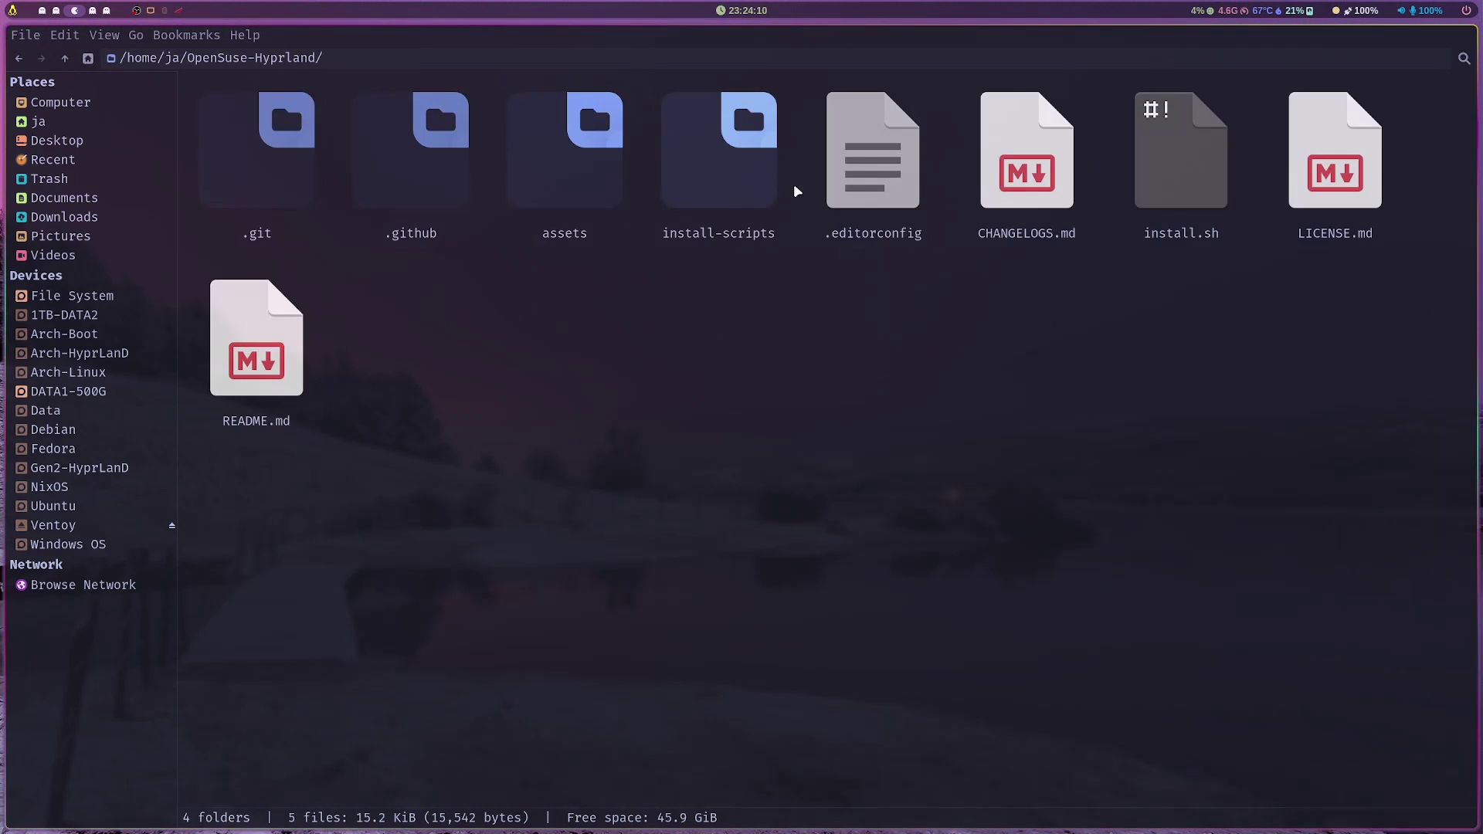
double_click(733, 196)
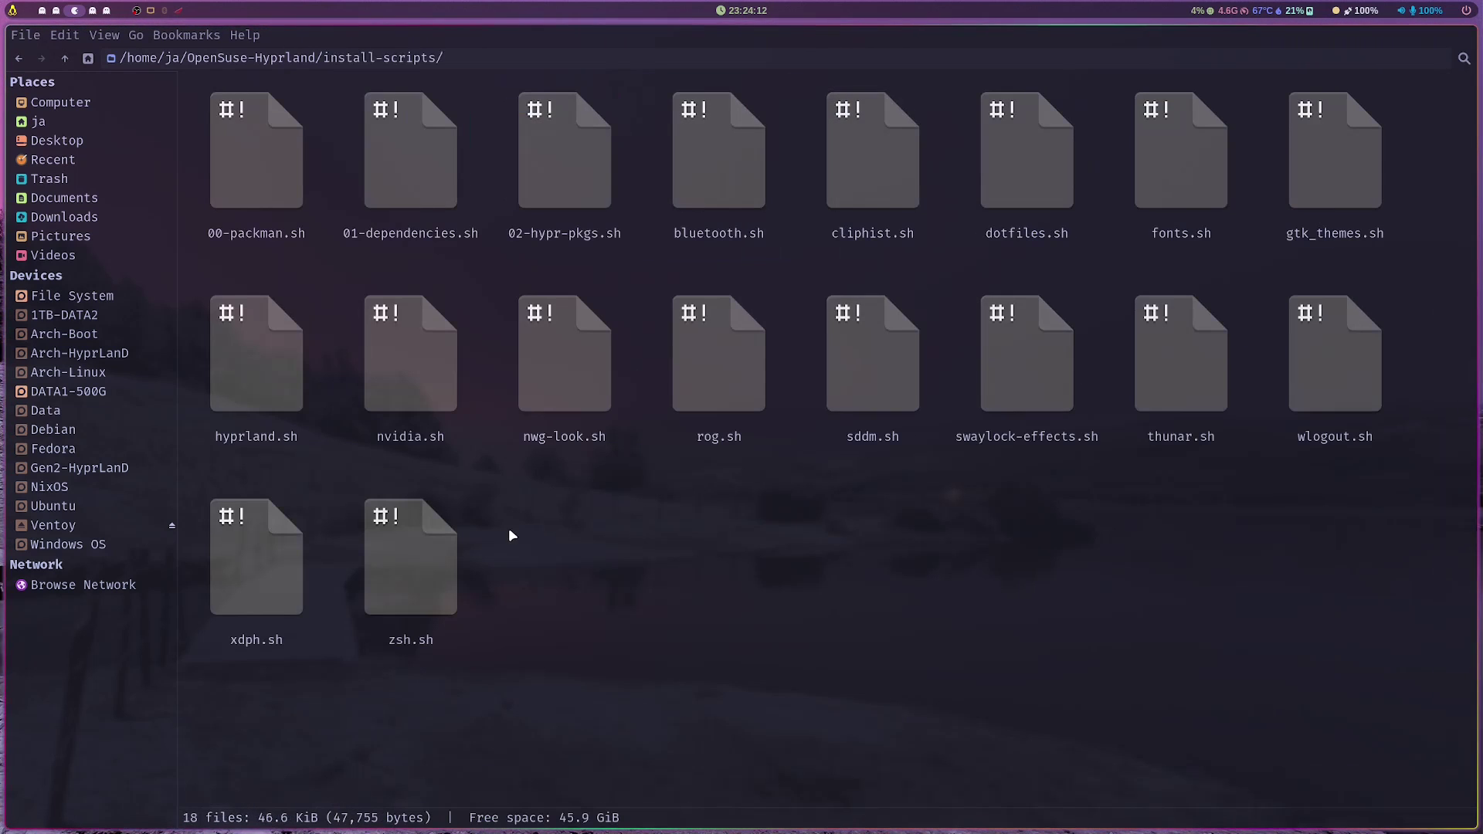
left_click(446, 437)
right_click(443, 421)
left_click(564, 437)
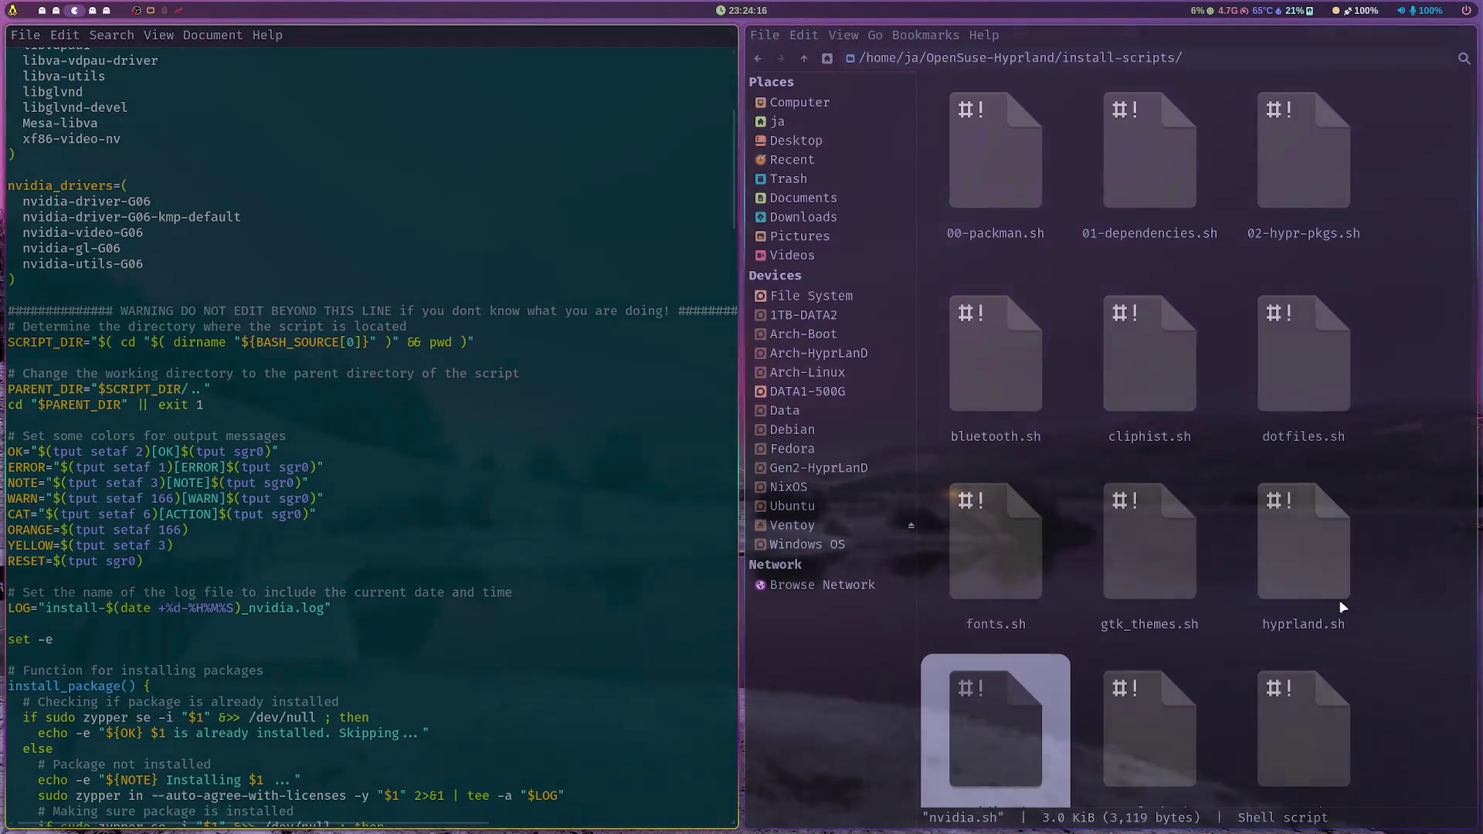
Step: Make Mousepad fill the screen and raise the editor font size three steps
left_click(1363, 641)
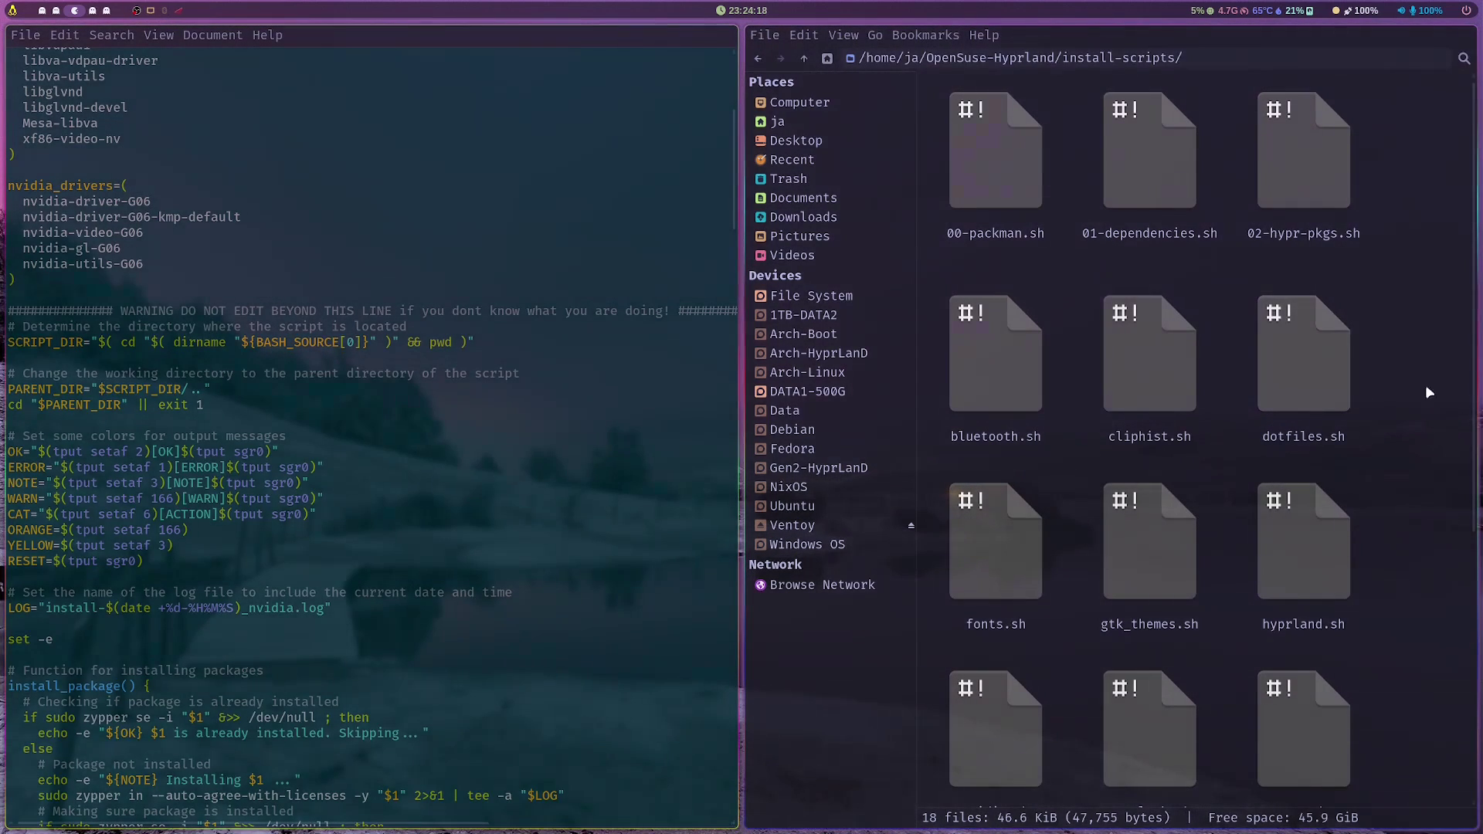
key("super+q")
left_click(163, 36)
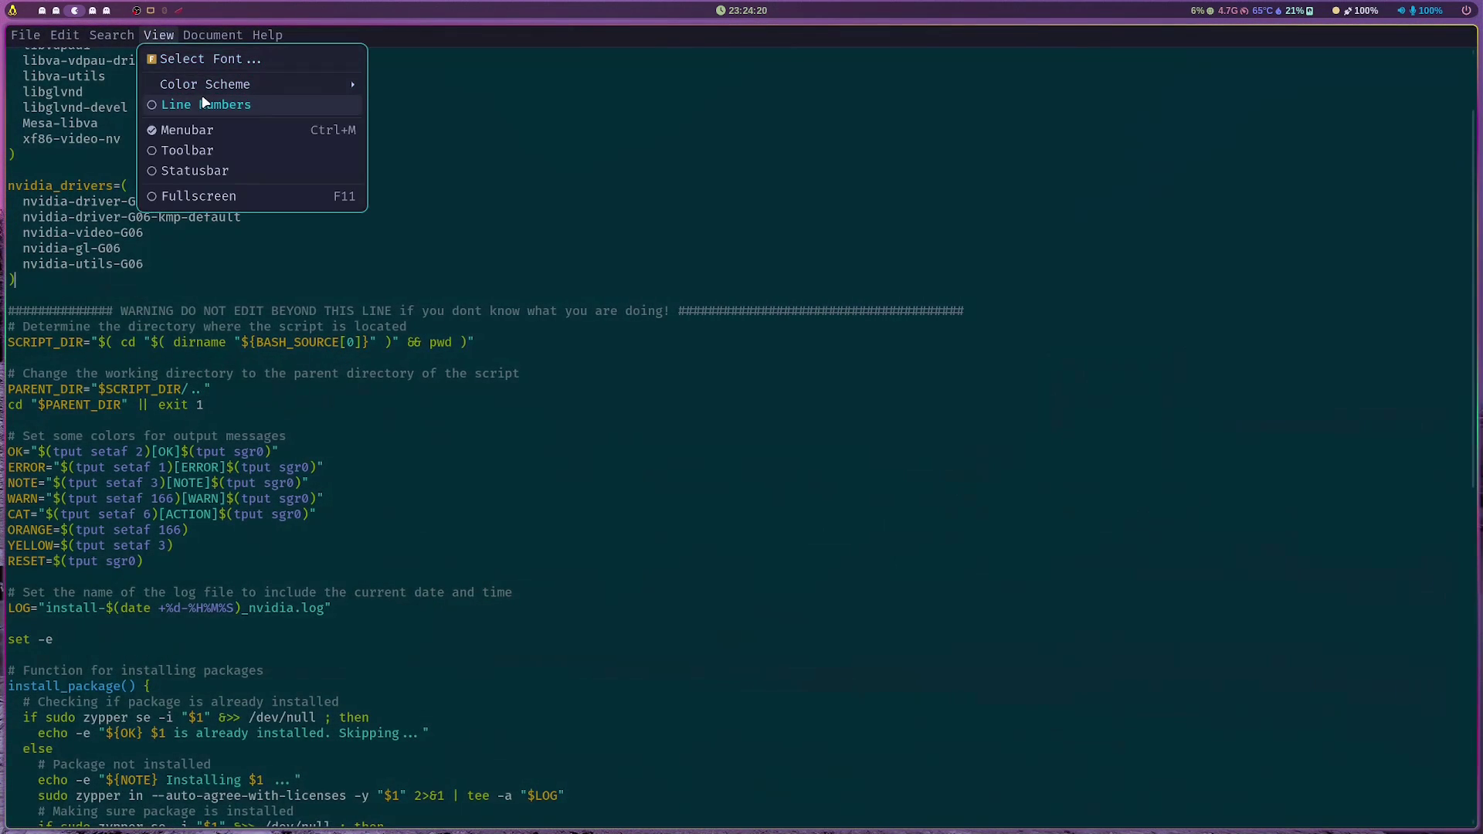
left_click(209, 58)
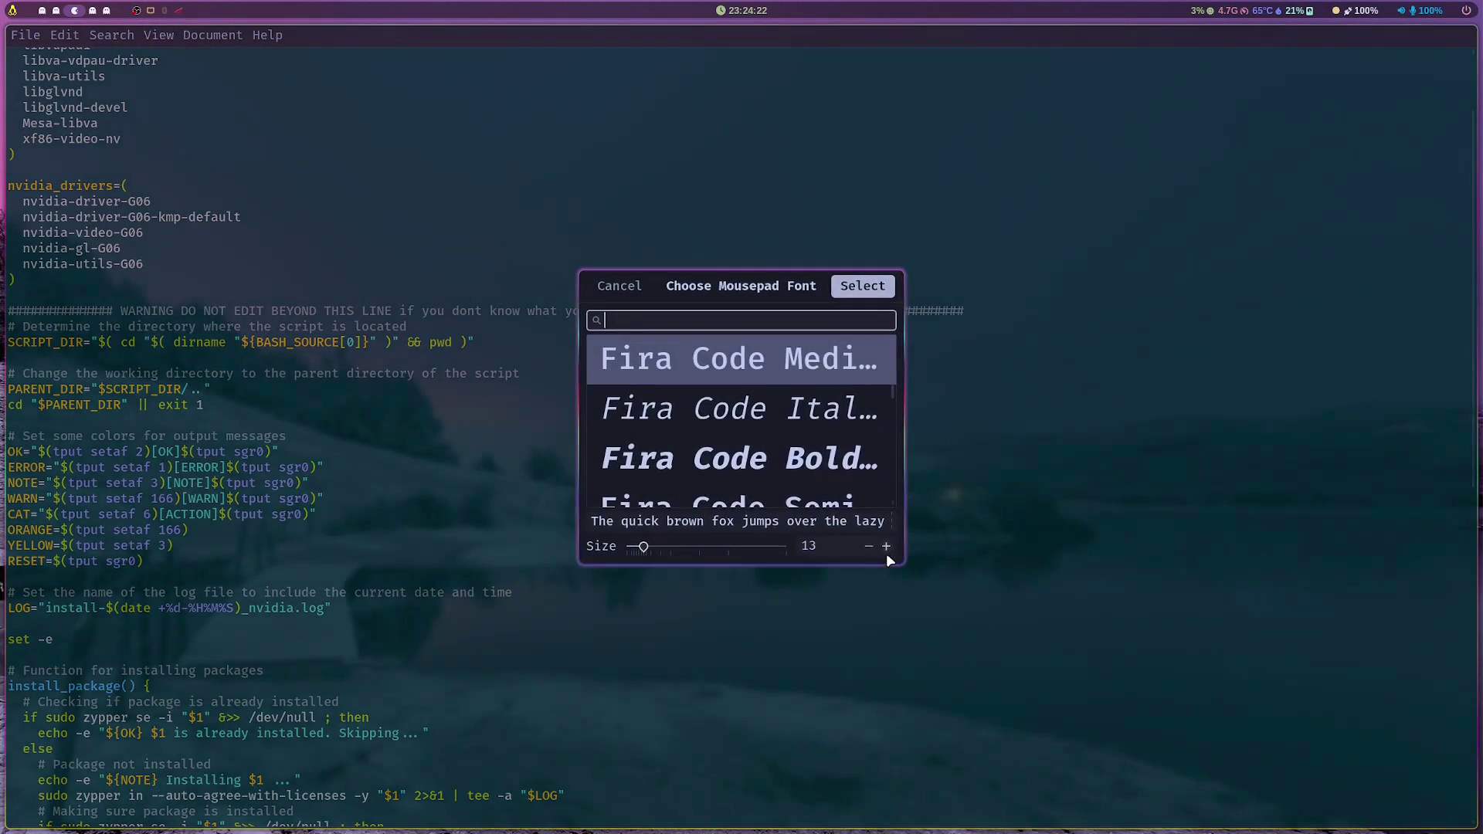
left_click(885, 546)
left_click(886, 546)
left_click(886, 545)
left_click(886, 545)
left_click(863, 285)
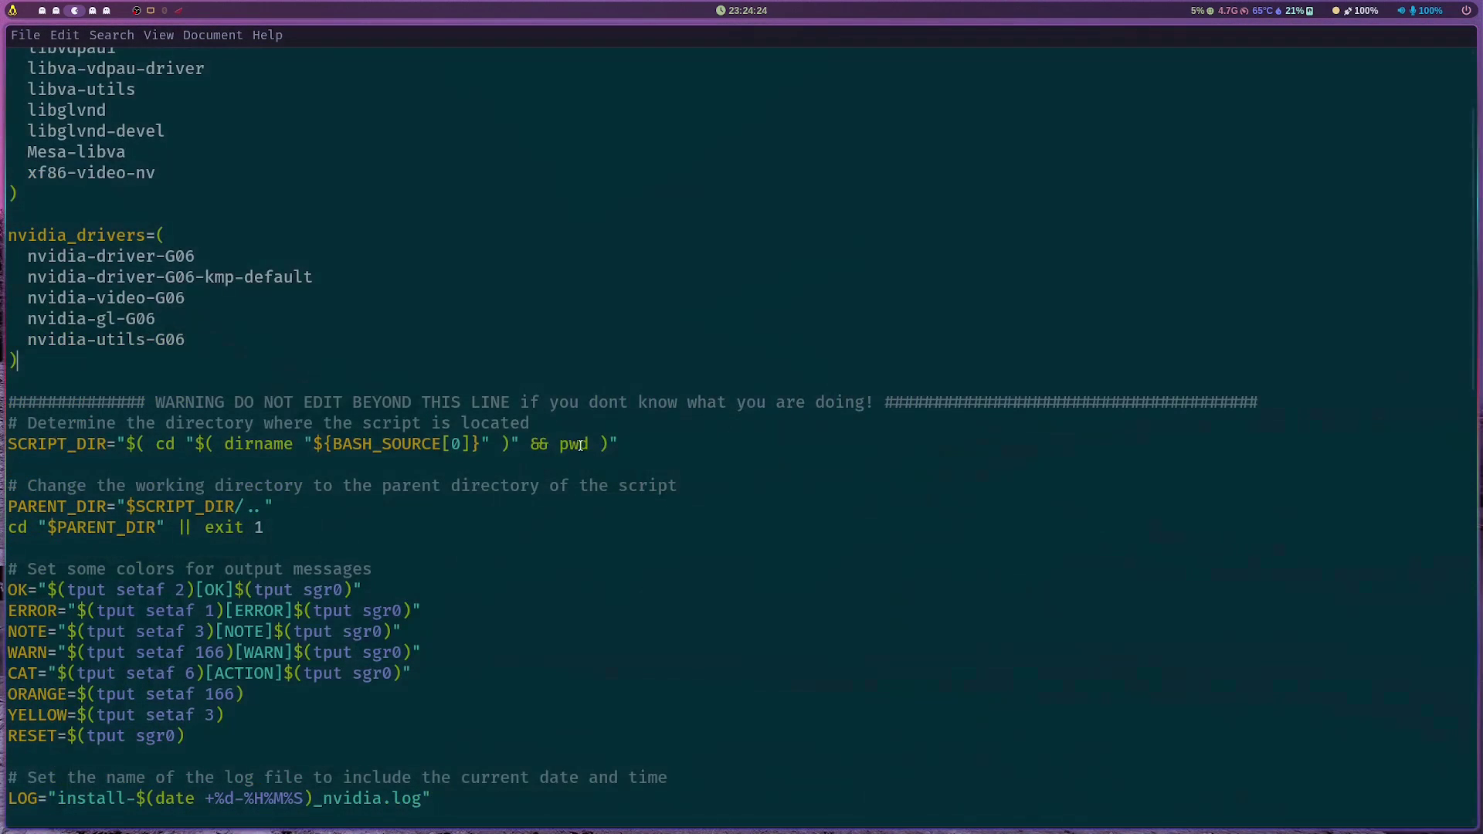
Step: Highlight the five nvidia_drivers package lines, then the nvidia-driver-G06 package name
scroll(538, 442, "up", 3)
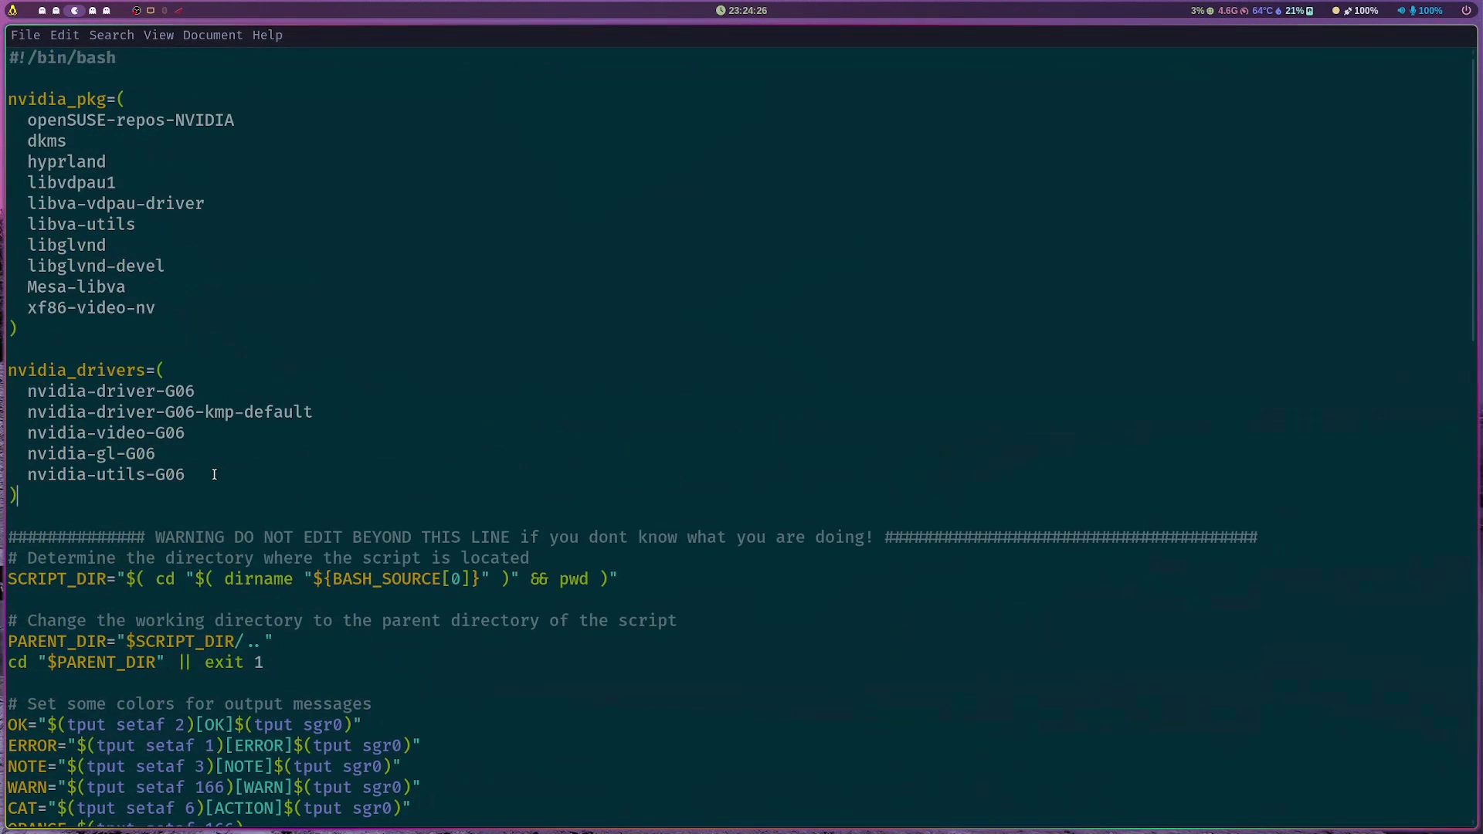
left_click_drag(214, 474, 13, 386)
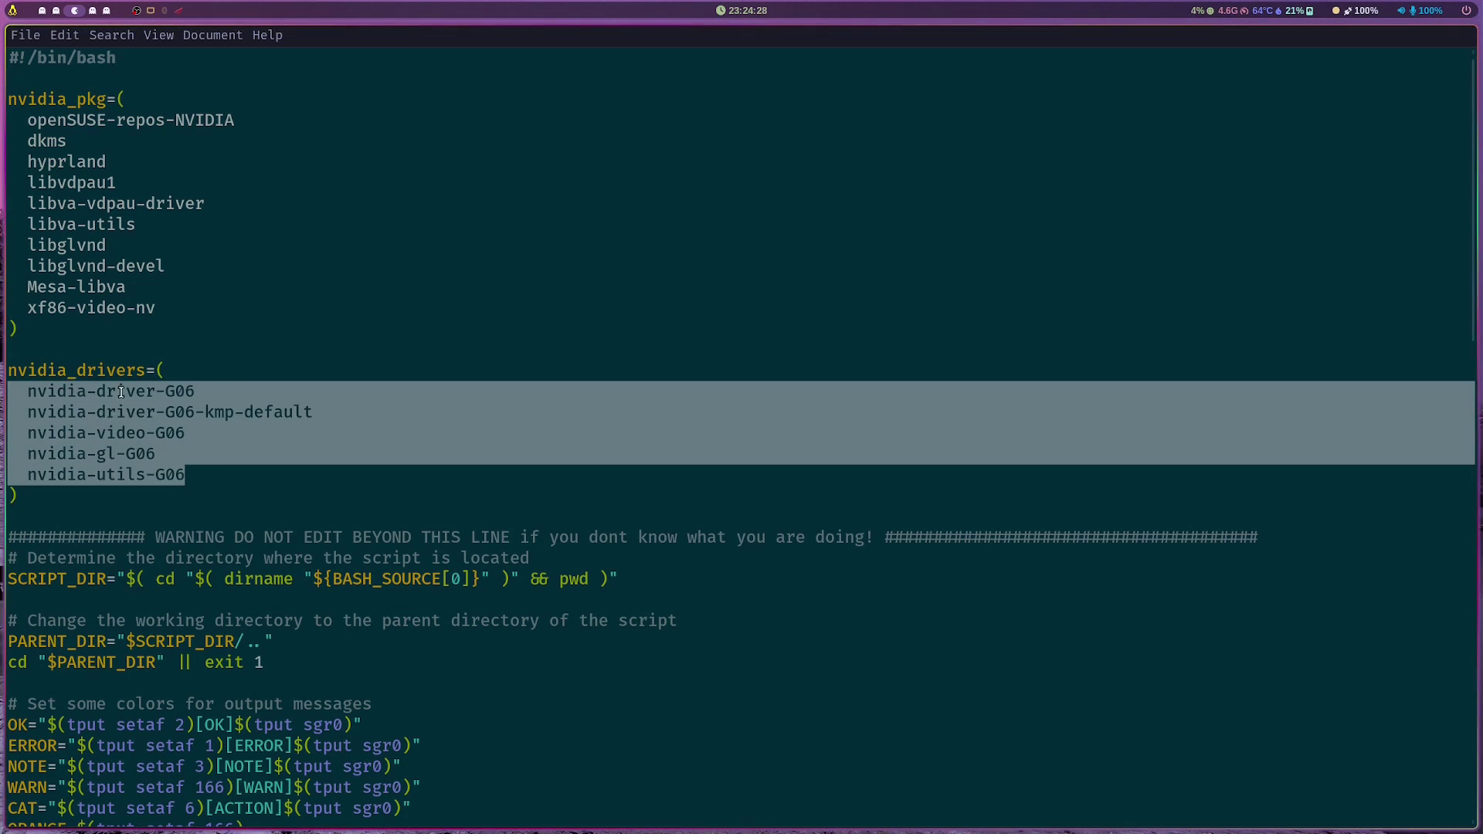
scroll(254, 419, "down", 2)
left_click(218, 393)
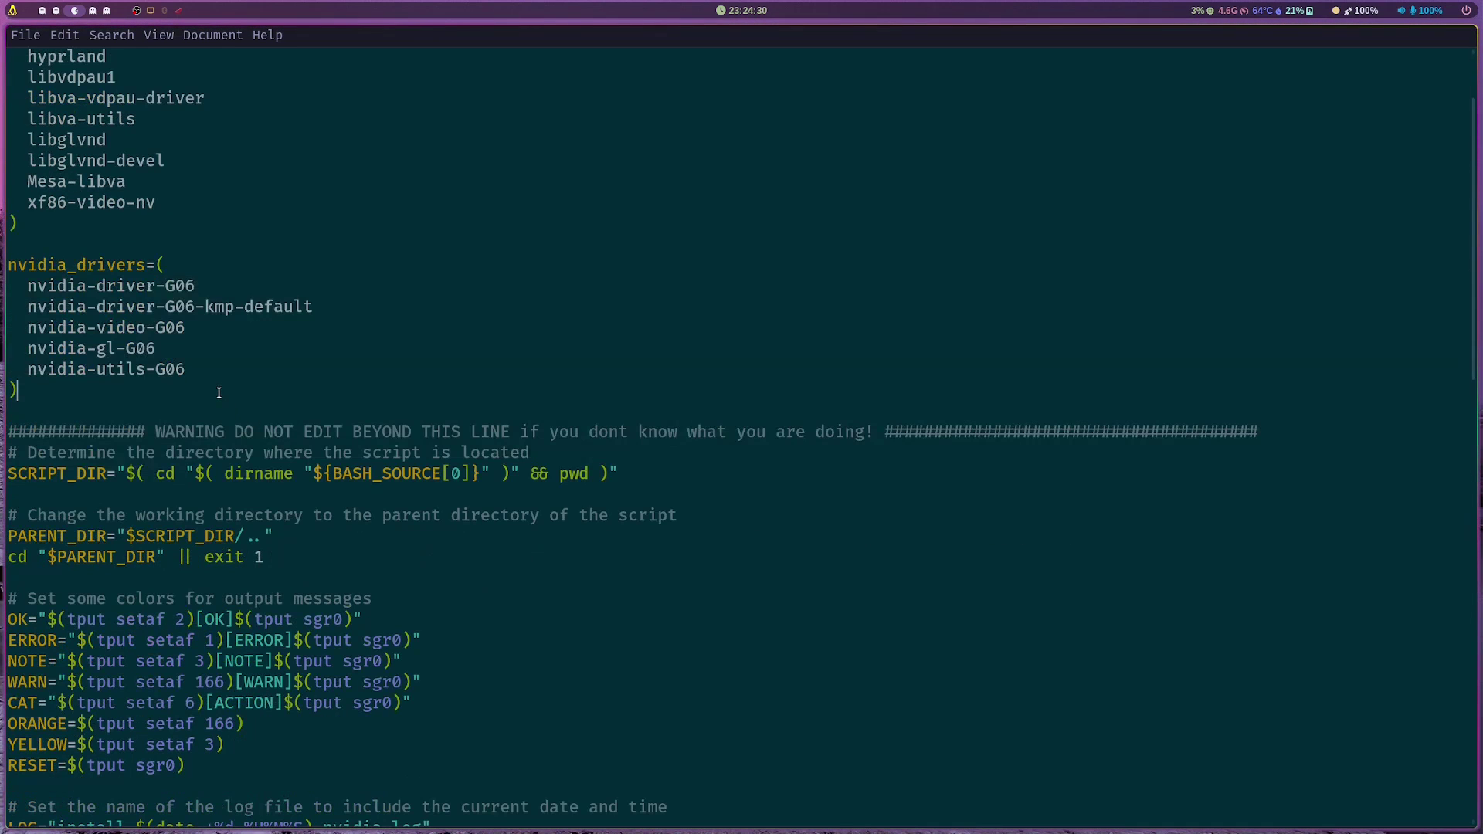
left_click_drag(207, 368, 16, 294)
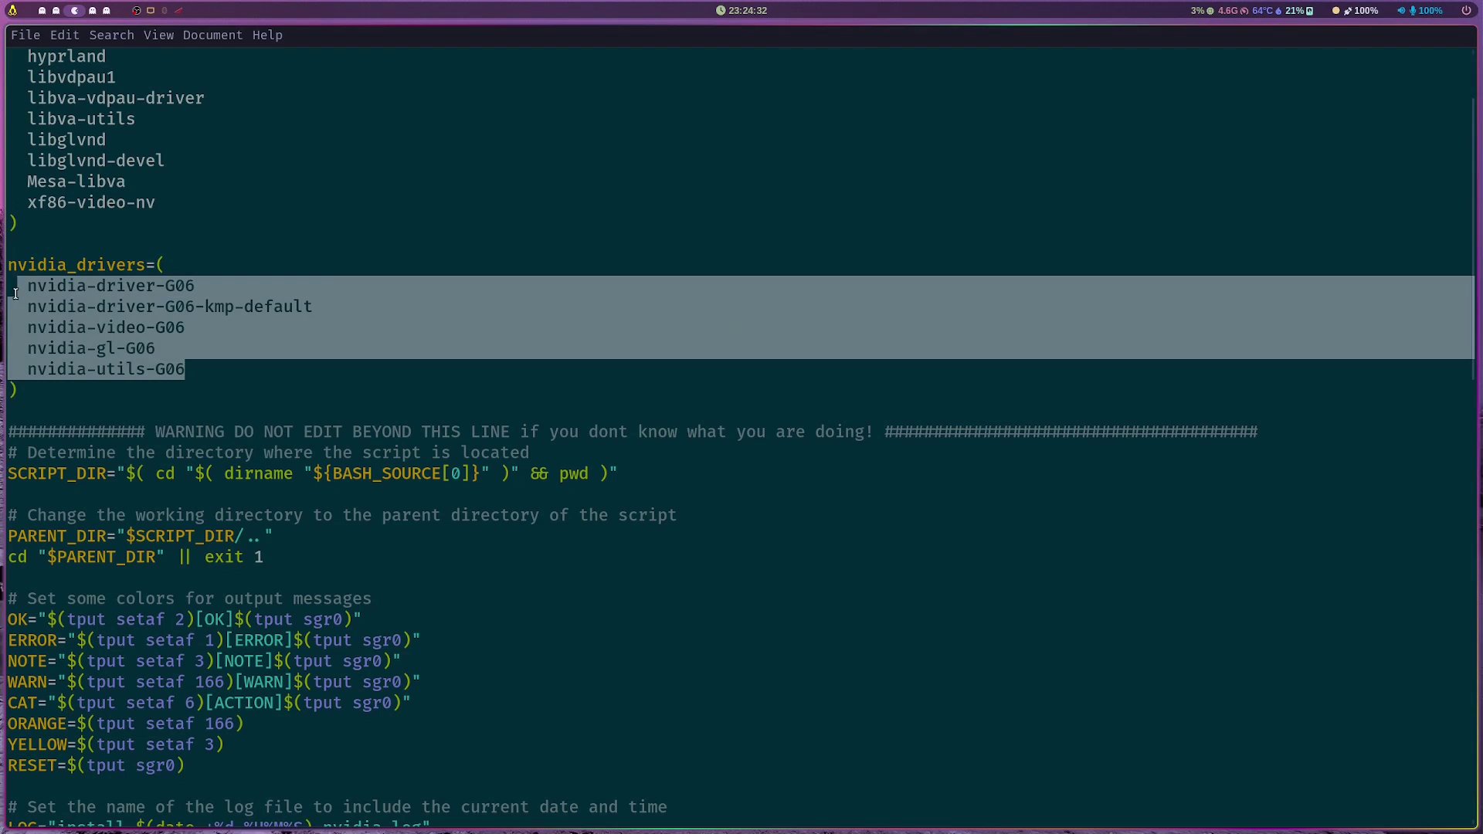
left_click(182, 345)
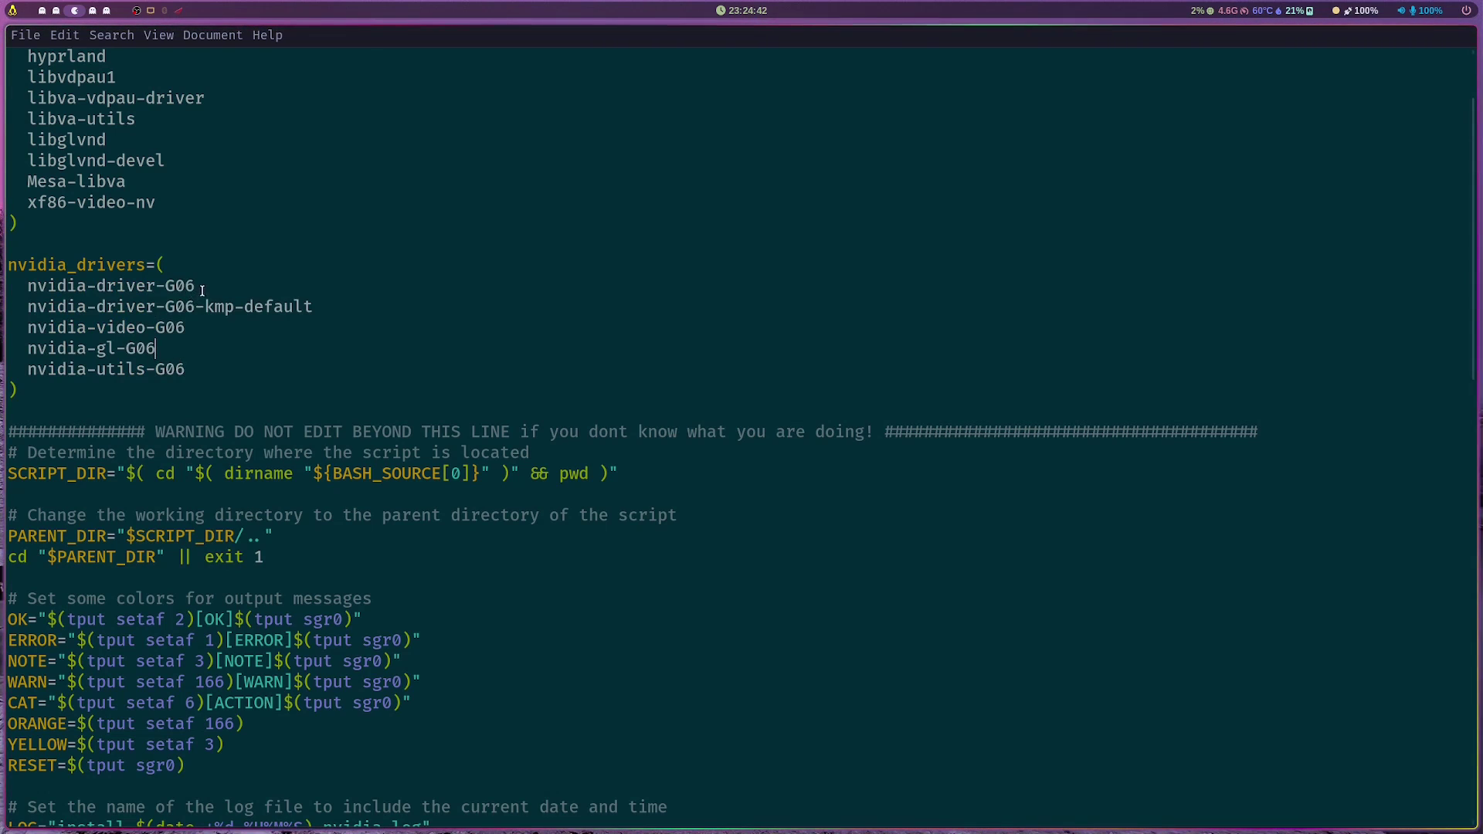
left_click_drag(202, 289, 43, 289)
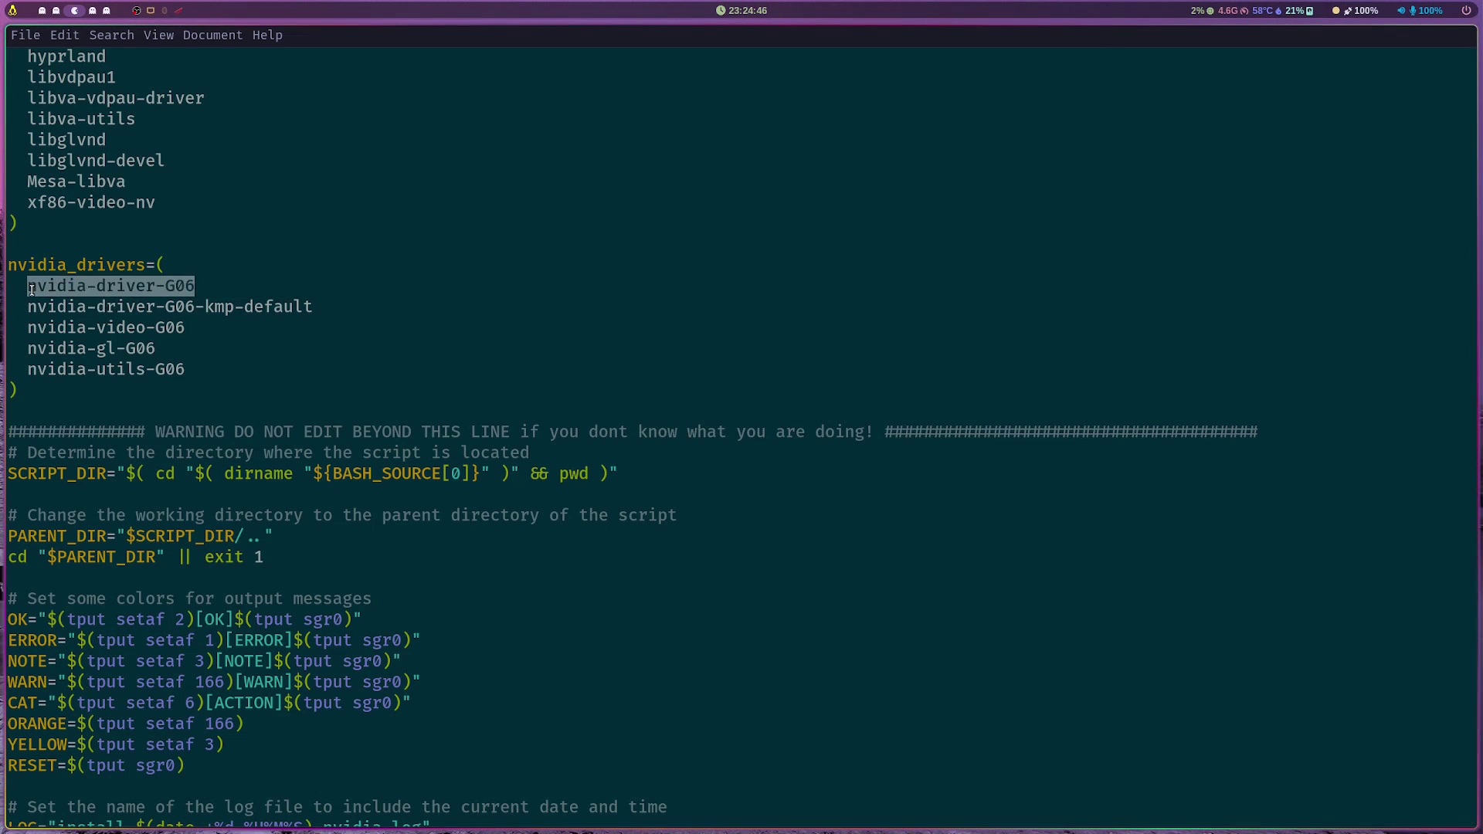
scroll(521, 472, "down", 15)
Step: Back in the GitHub repository, highlight the 'All gpu supported' description in About
key("super+4")
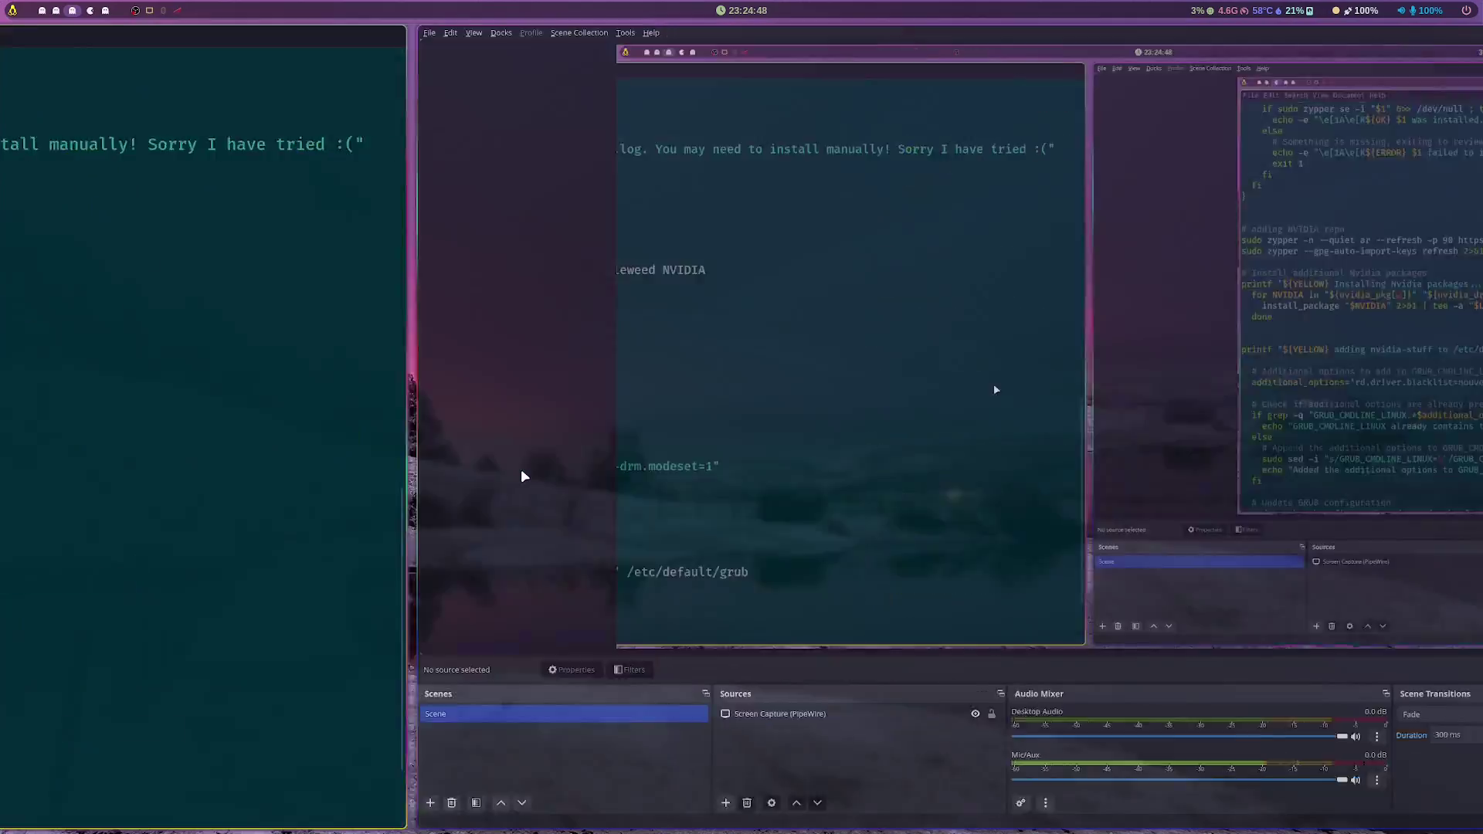
key("super+2")
scroll(702, 602, "up", 8)
scroll(705, 605, "down", 2)
scroll(702, 602, "up", 4)
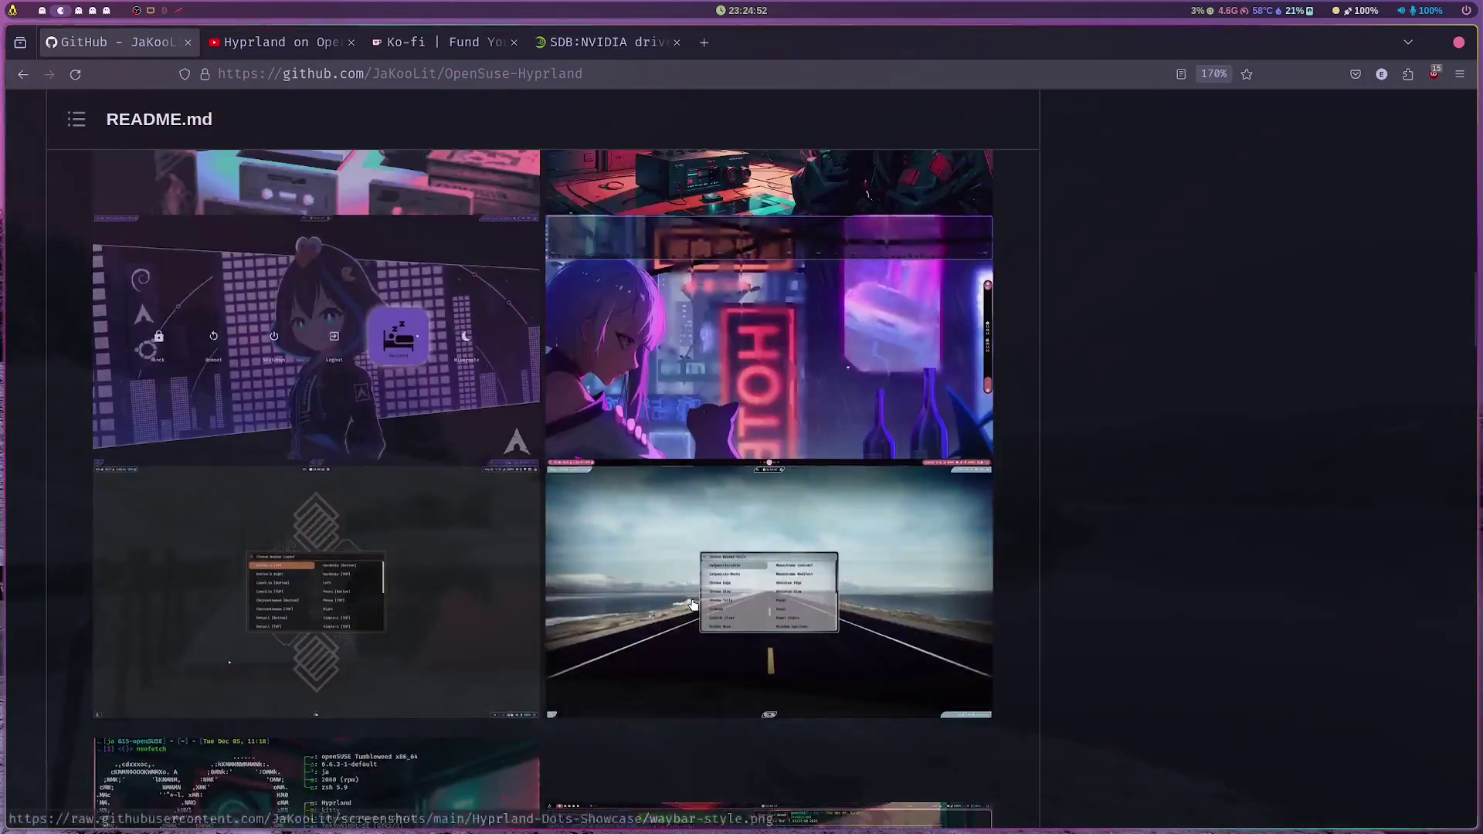
scroll(692, 605, "up", 15)
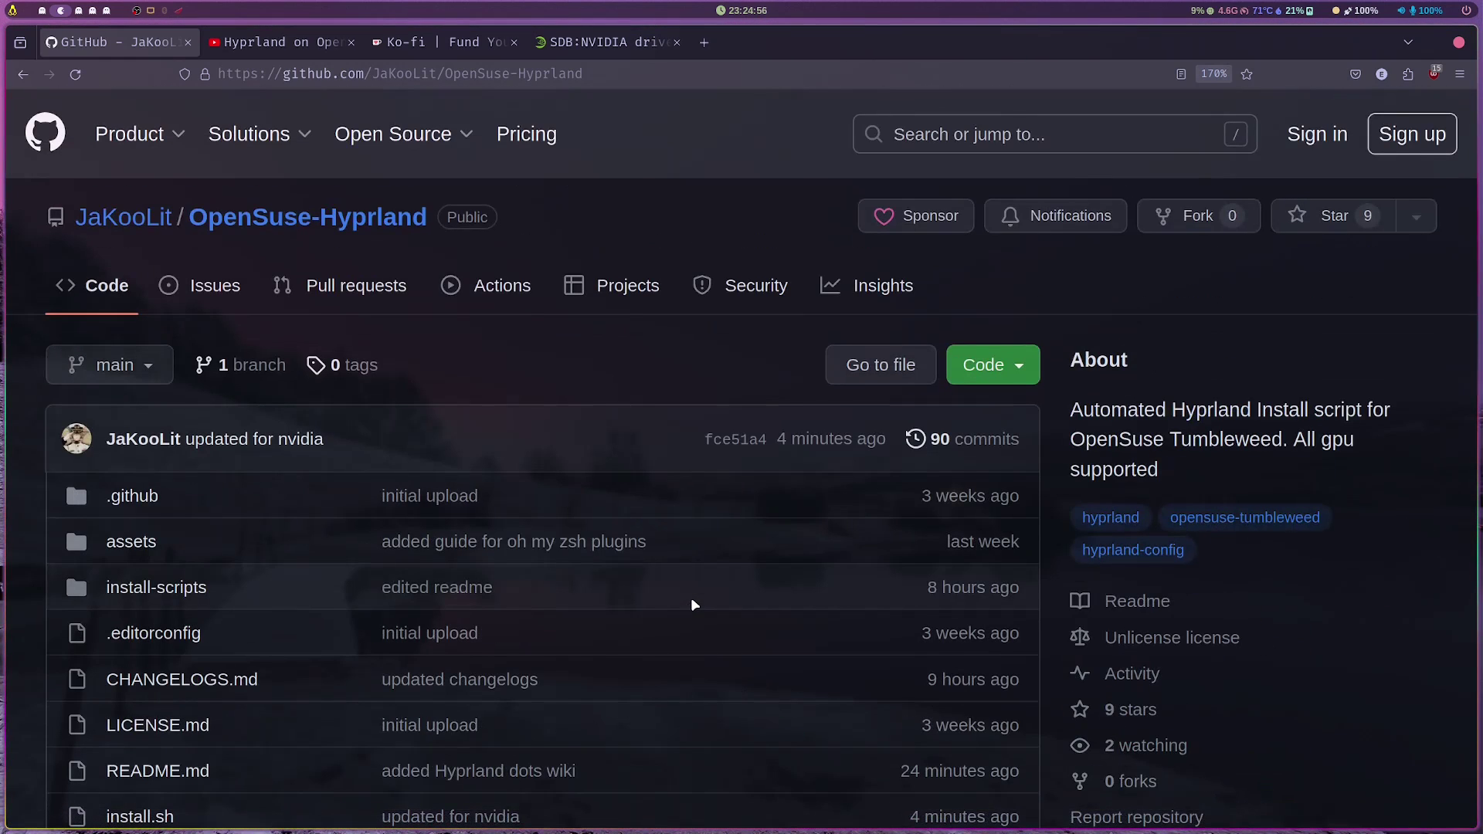
left_click_drag(1294, 438, 1341, 468)
left_click(1097, 451)
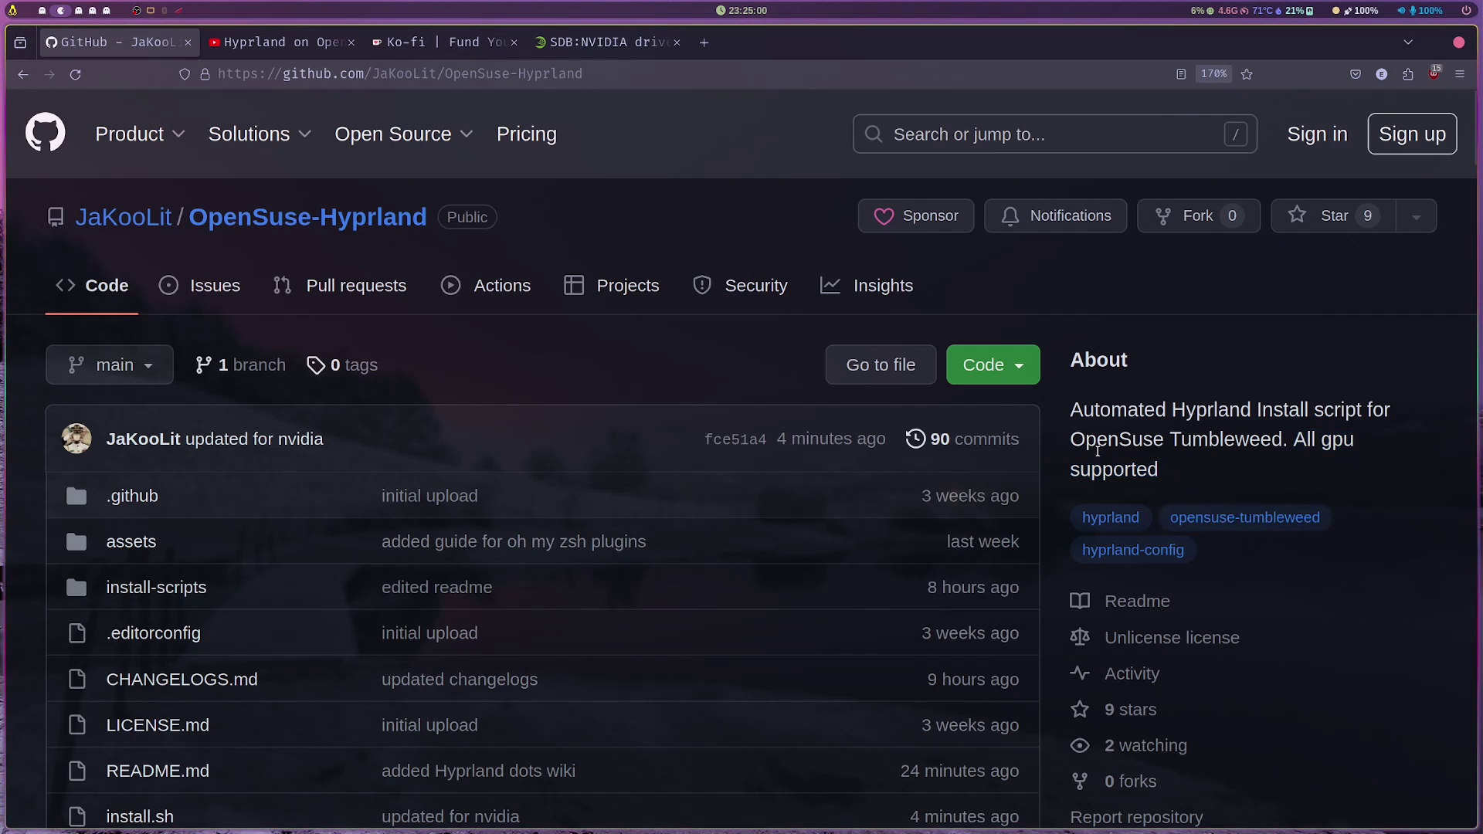
Step: Scroll through the README notes and switch to the Ko-fi support page
scroll(652, 546, "down", 15)
scroll(293, 533, "down", 5)
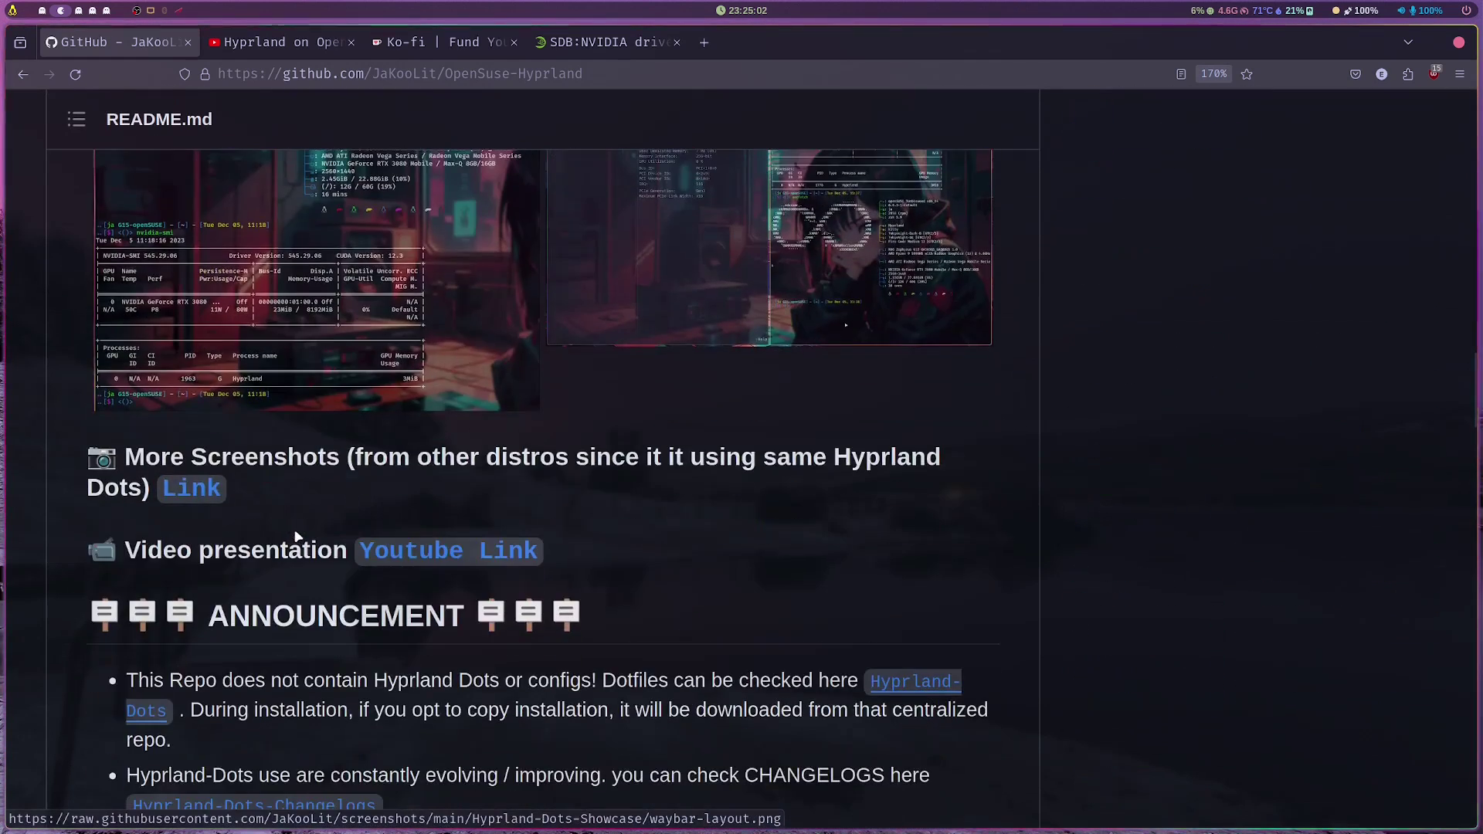
scroll(294, 529, "down", 10)
scroll(294, 530, "up", 10)
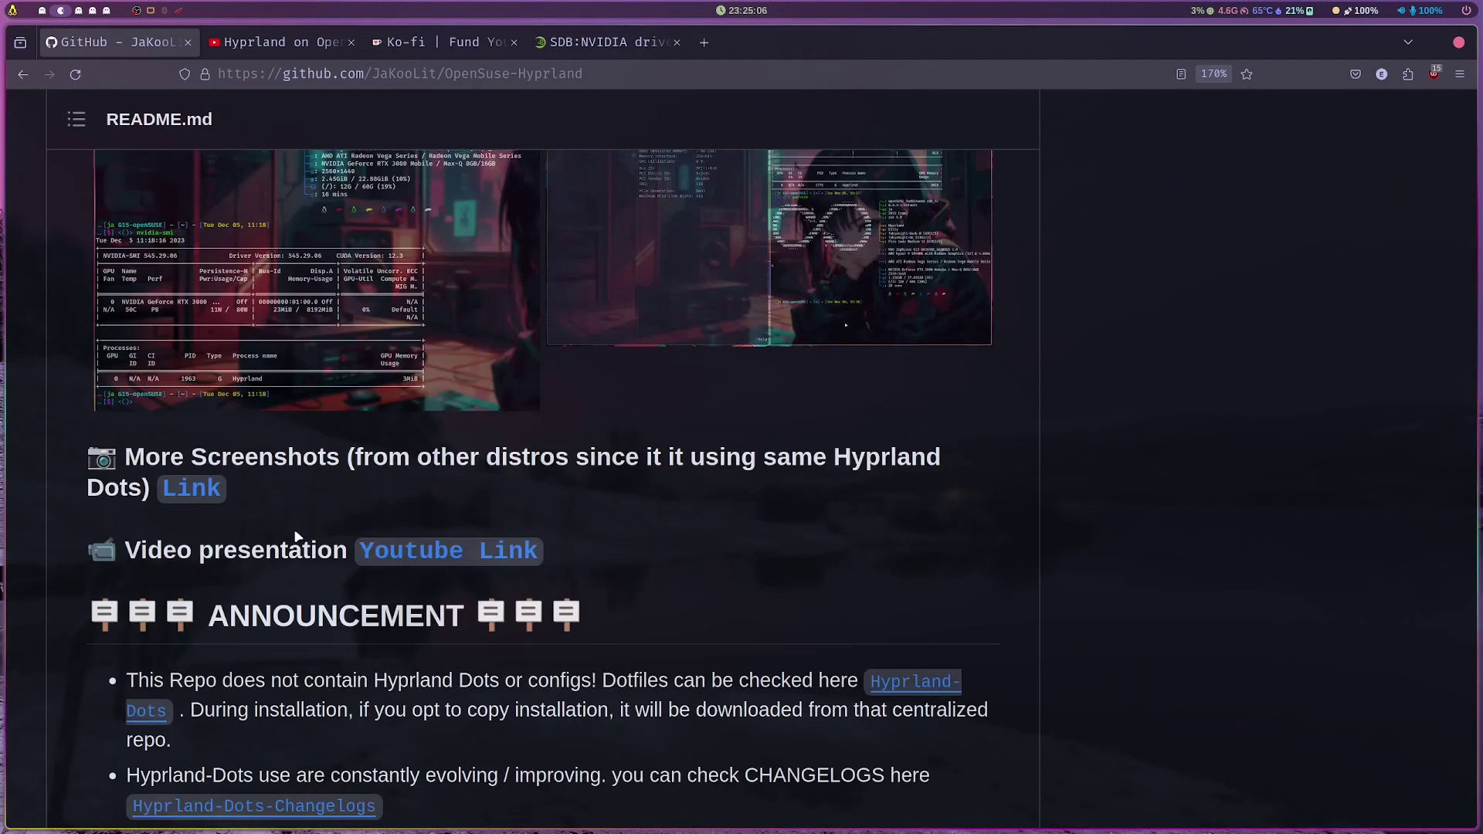
scroll(296, 535, "down", 10)
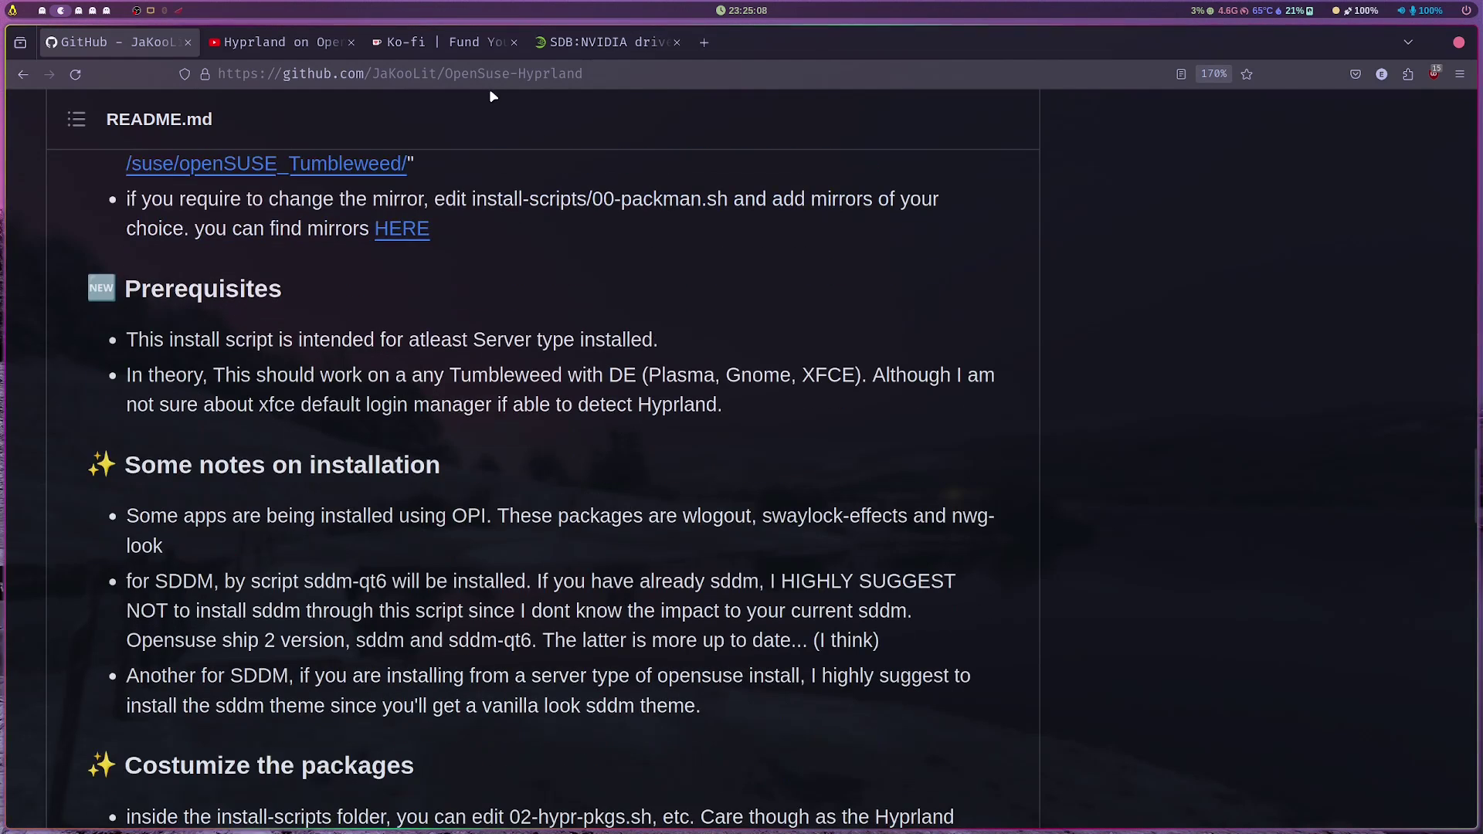
left_click(451, 44)
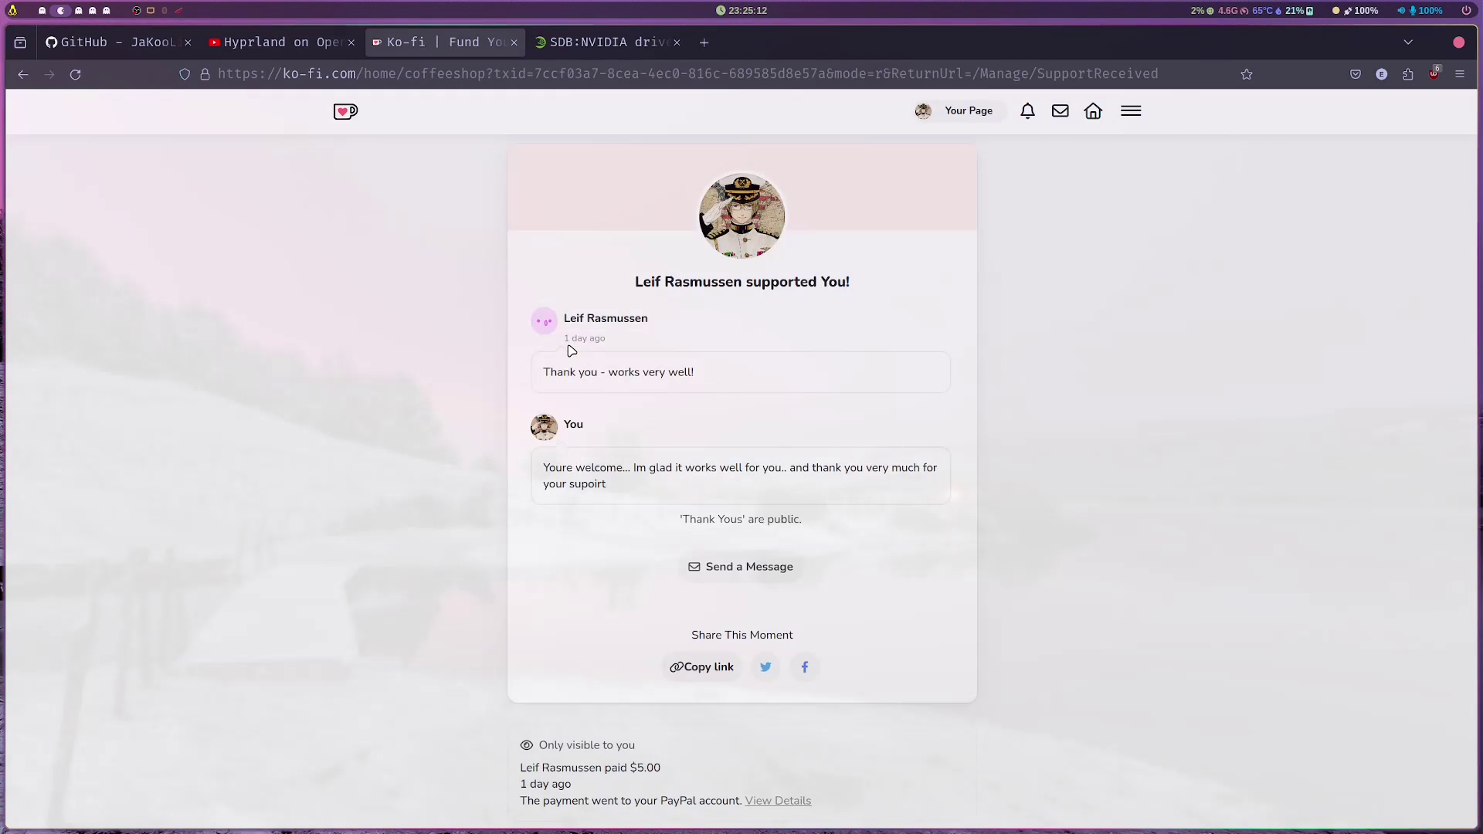
Step: Zoom in on the Ko-fi page and highlight the supporter's name beside their thank-you note
key("ctrl+plus")
key("ctrl+plus")
key("ctrl+plus")
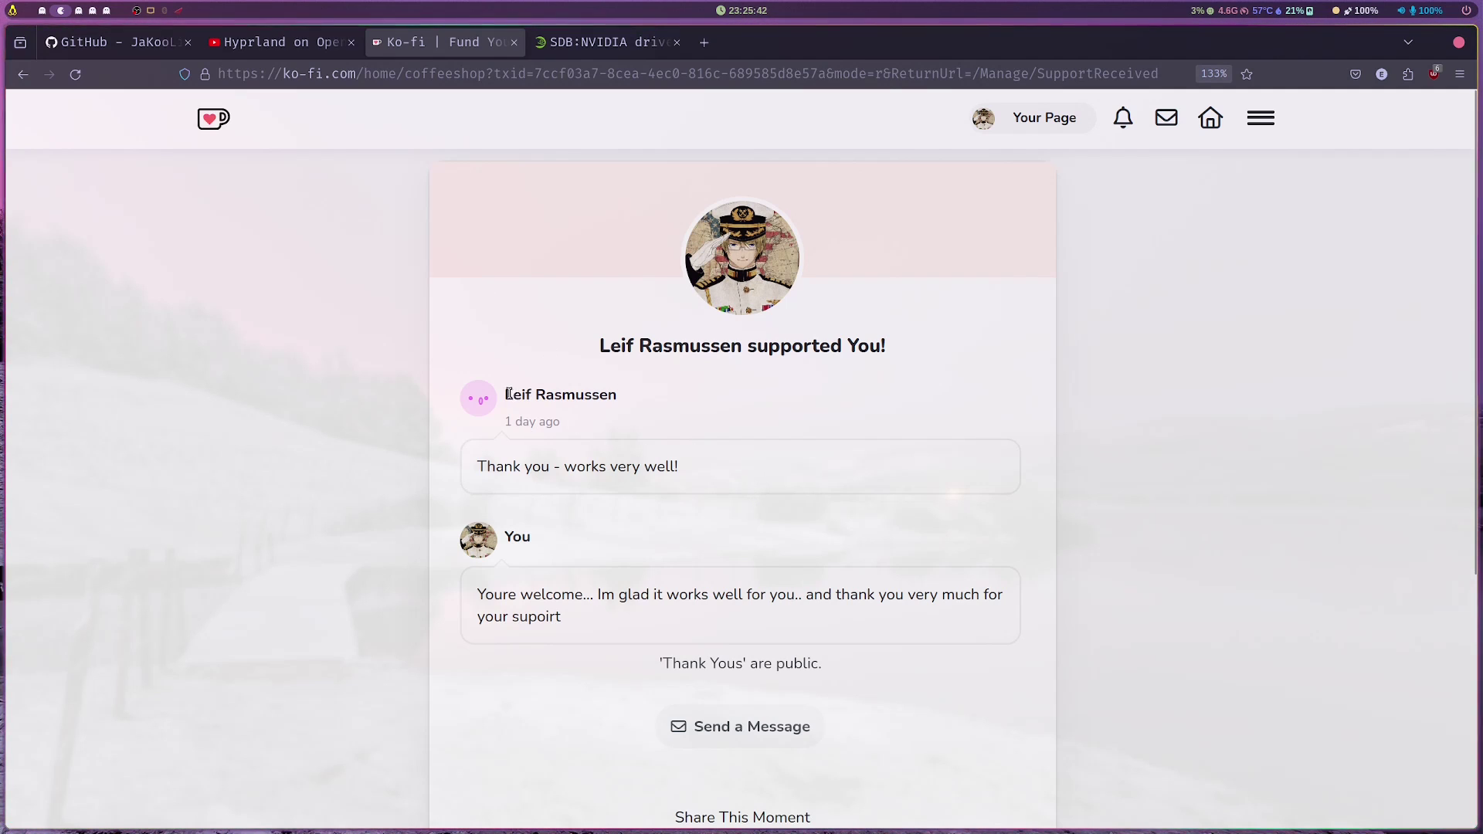
left_click_drag(505, 395, 523, 395)
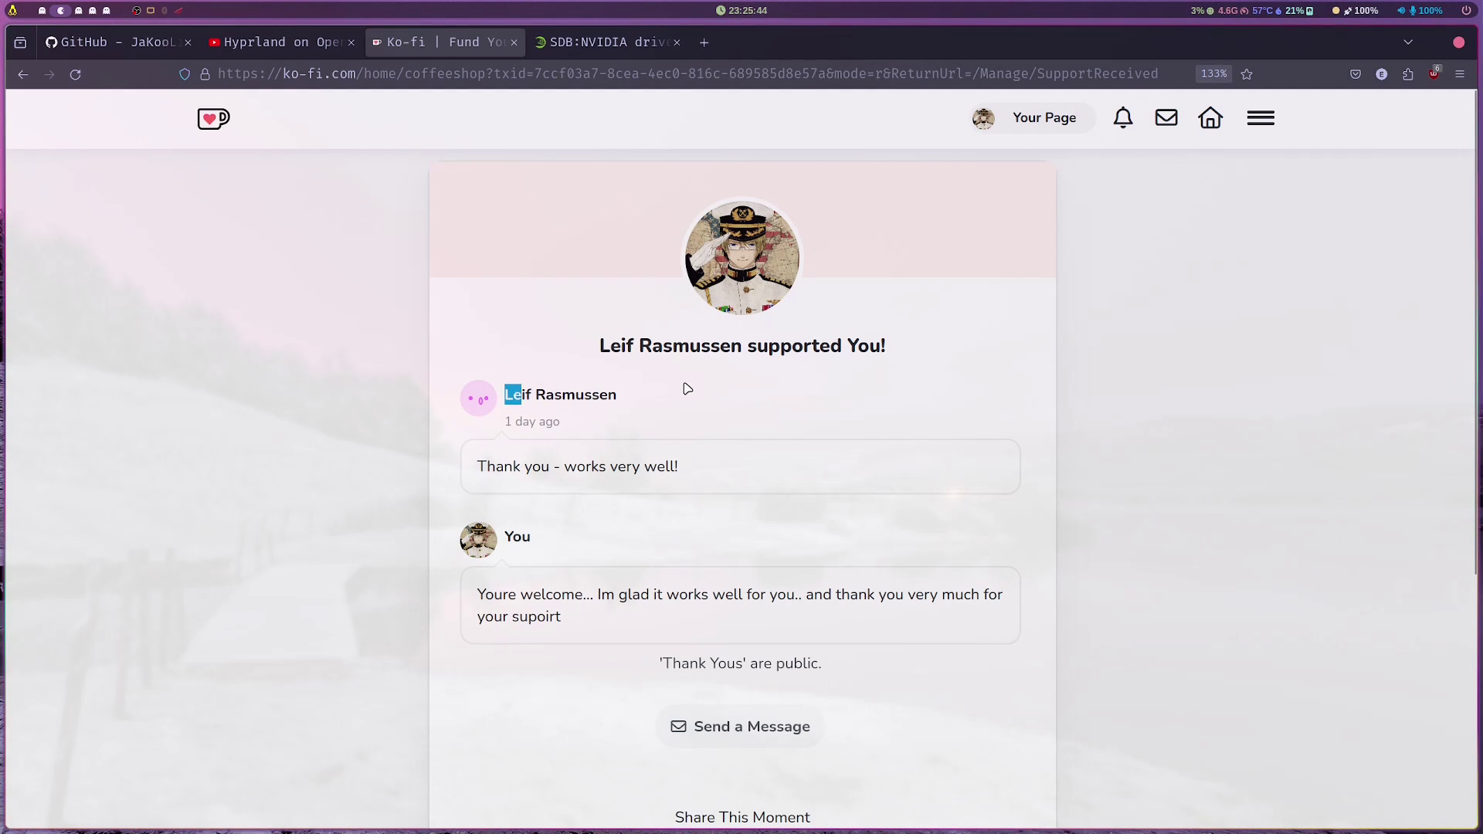
left_click(637, 392)
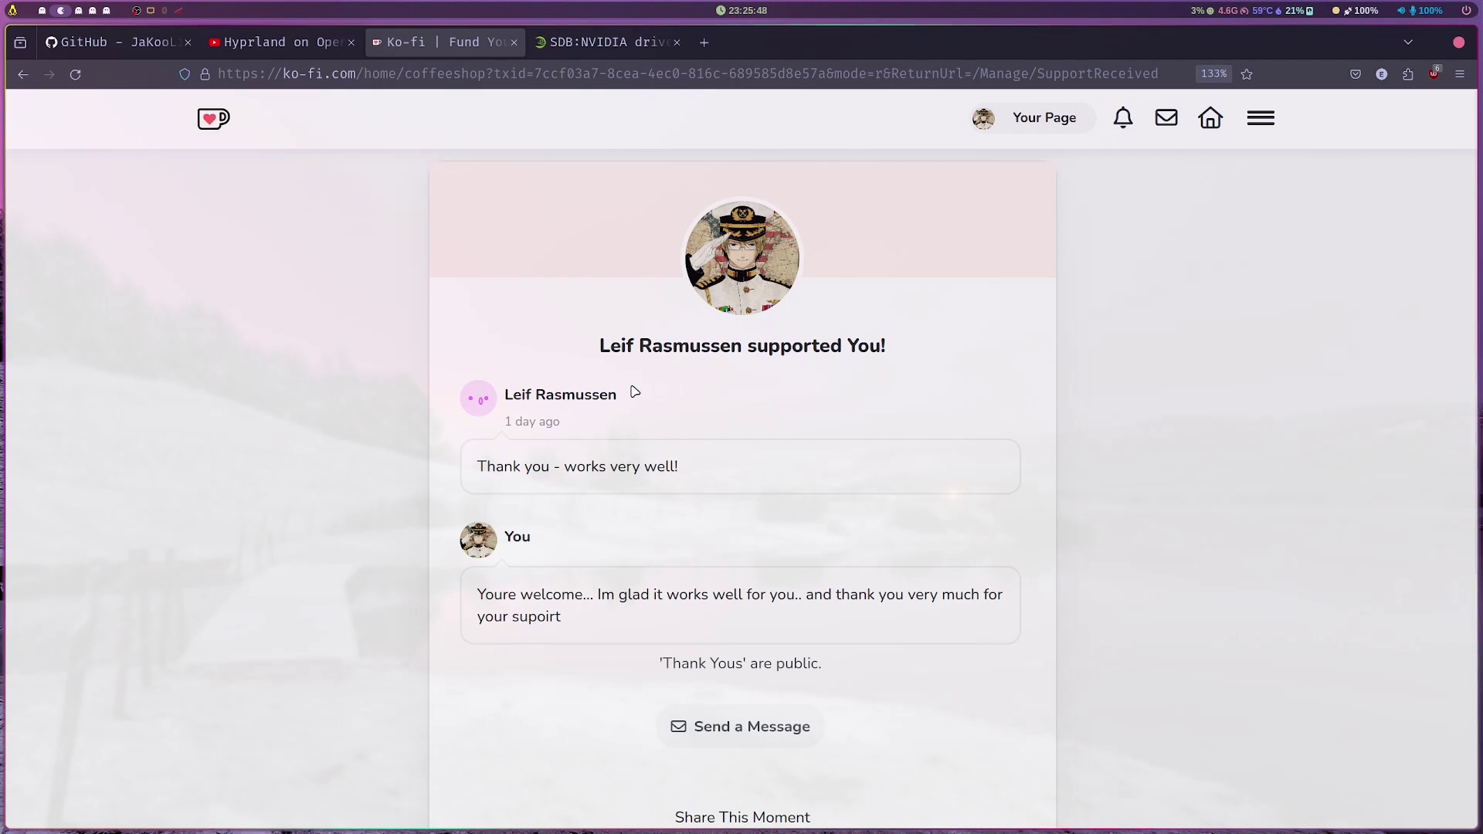
left_click_drag(536, 394, 639, 401)
left_click(880, 469)
left_click(715, 403)
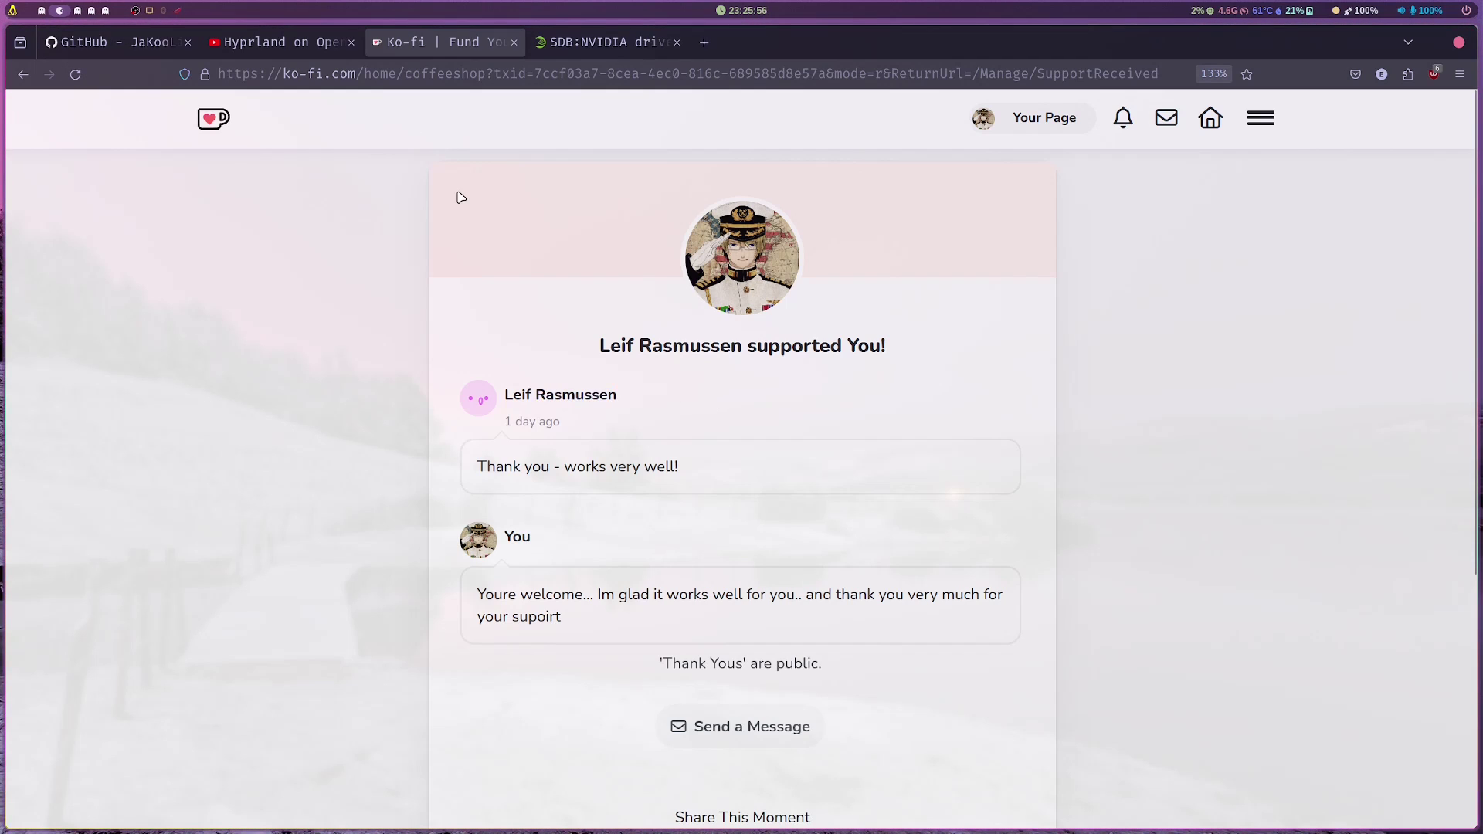
Step: From the GitHub README, open the owner's profile and the pinned Hyprland-Dots repository
left_click(274, 54)
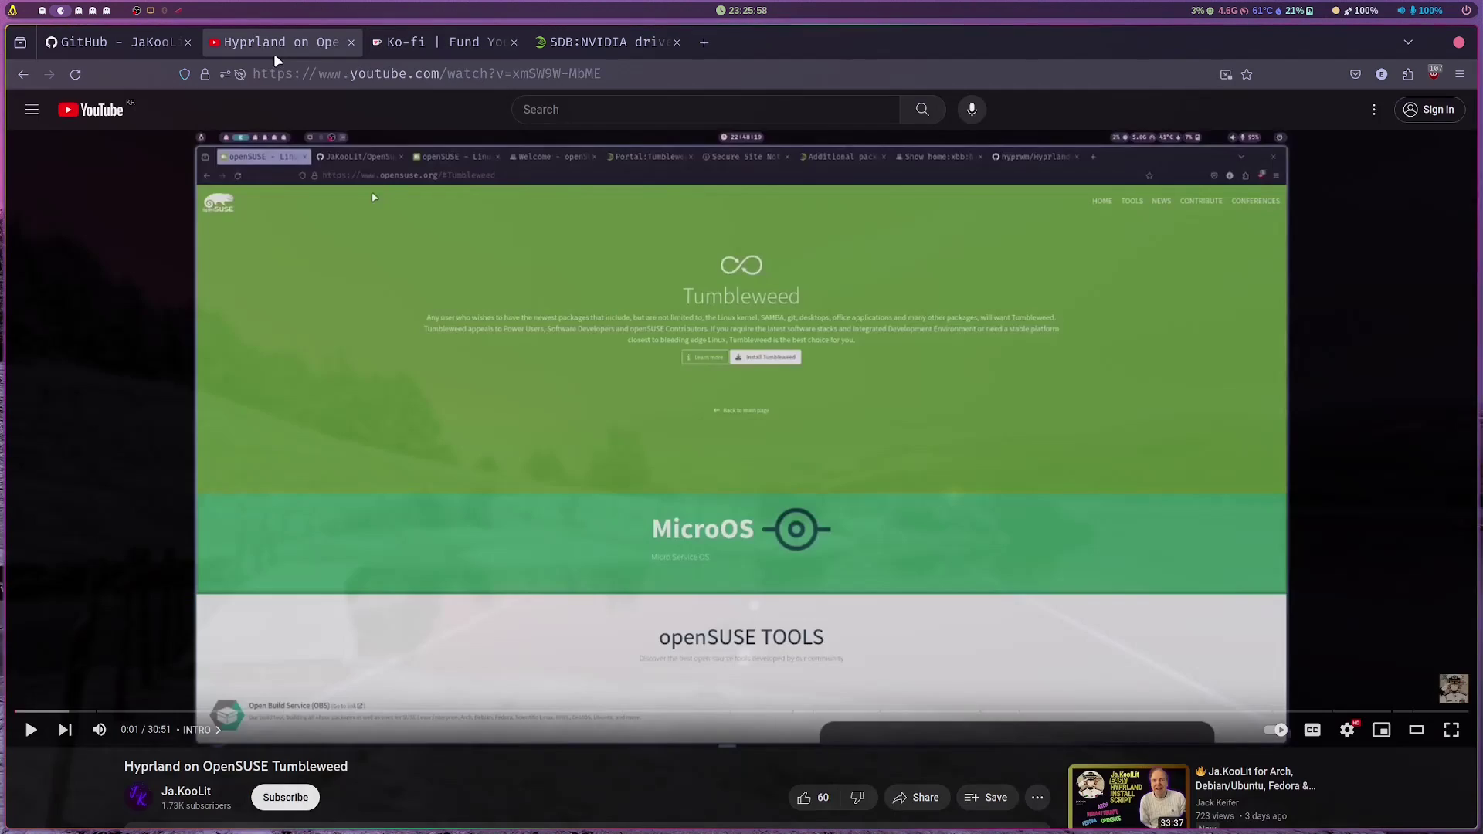
left_click(130, 58)
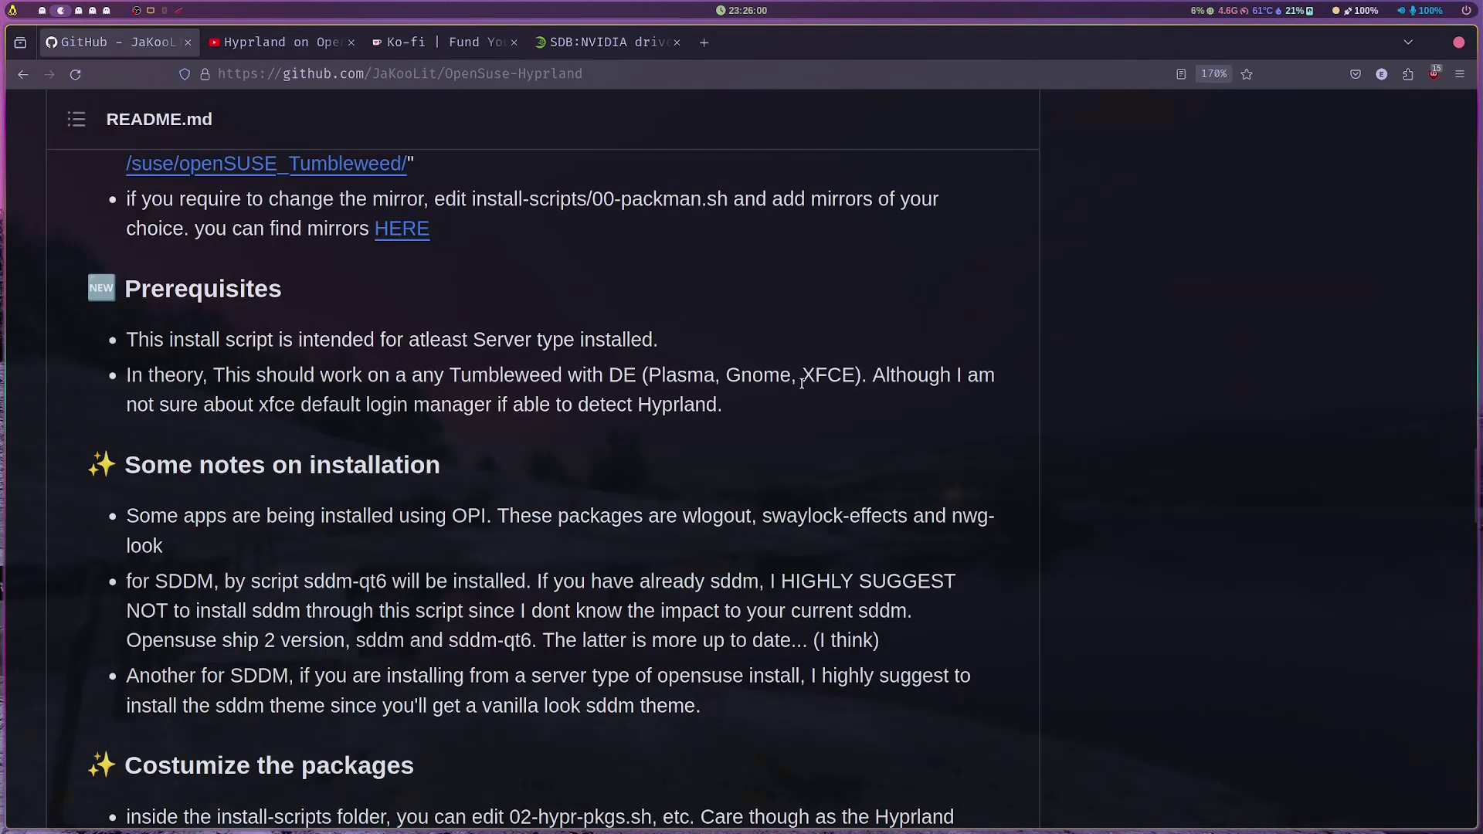
scroll(802, 382, "up", 15)
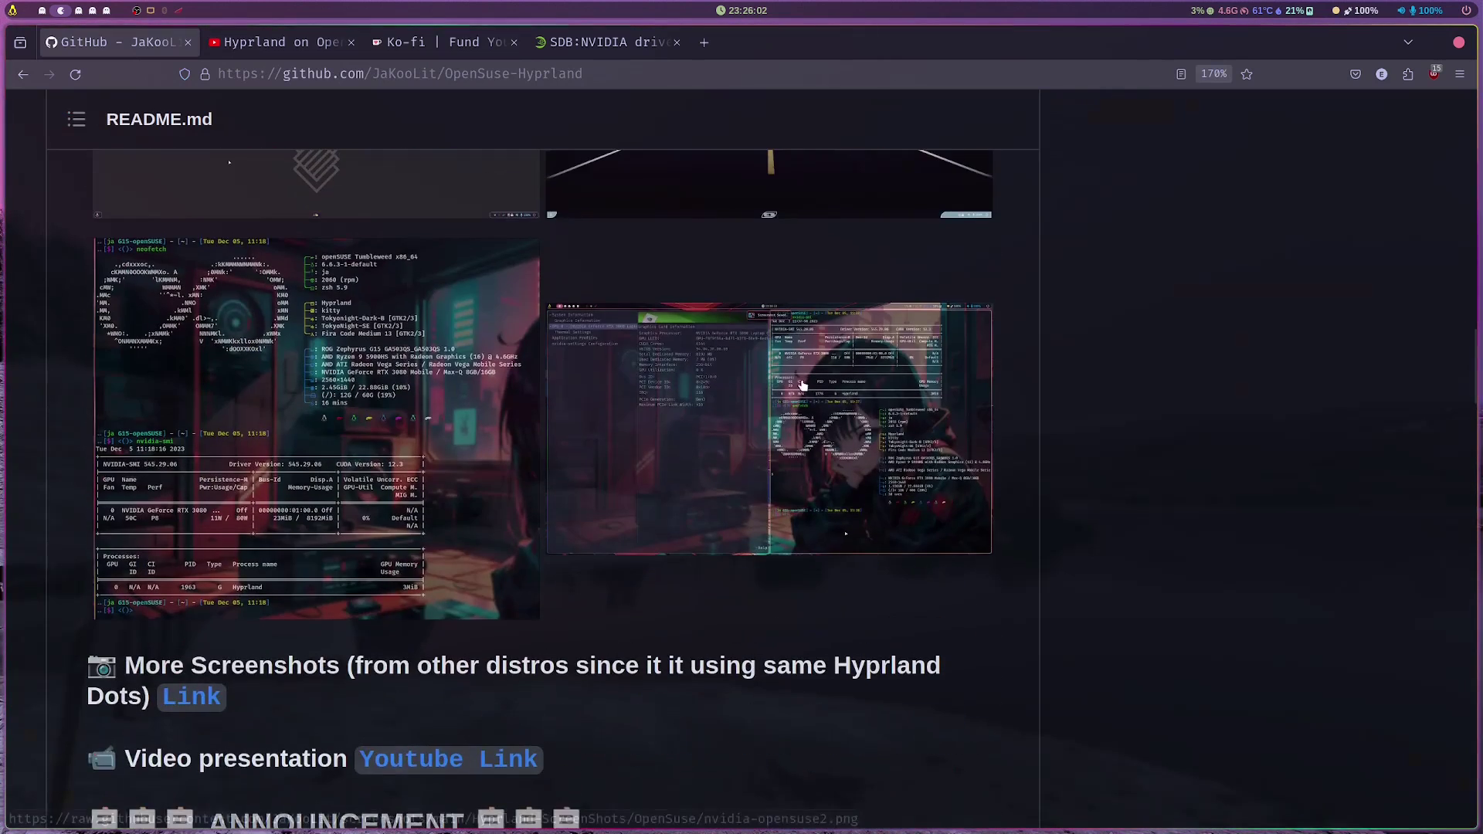
scroll(801, 384, "up", 6)
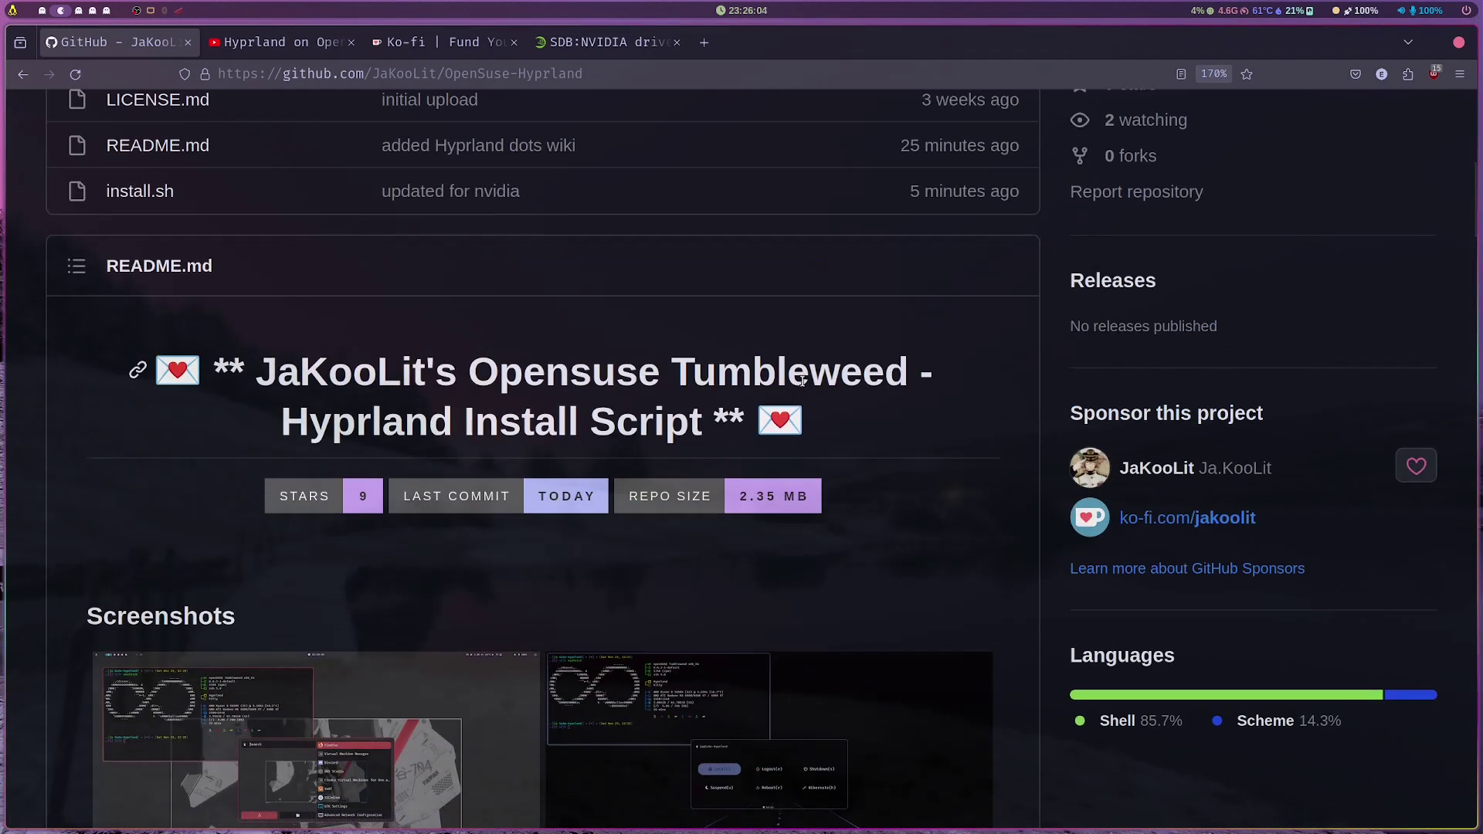
scroll(803, 380, "up", 8)
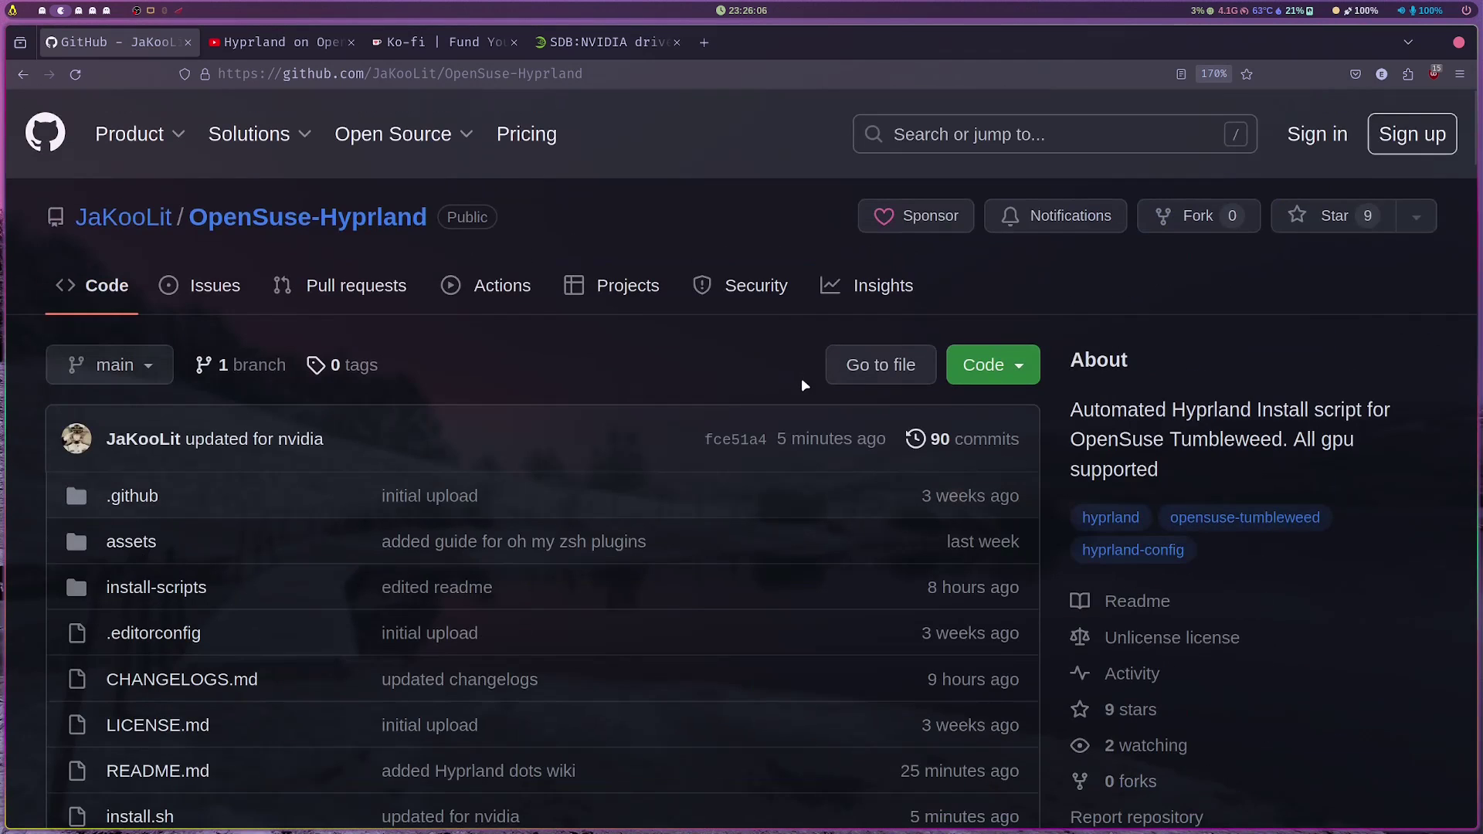
left_click(149, 219)
scroll(818, 402, "down", 15)
left_click(562, 546)
Step: Scroll through Hyprland-Dots, then return to the Hyprland on OpenSUSE Tumbleweed video
scroll(1257, 594, "down", 5)
scroll(1252, 590, "down", 6)
scroll(1252, 590, "up", 7)
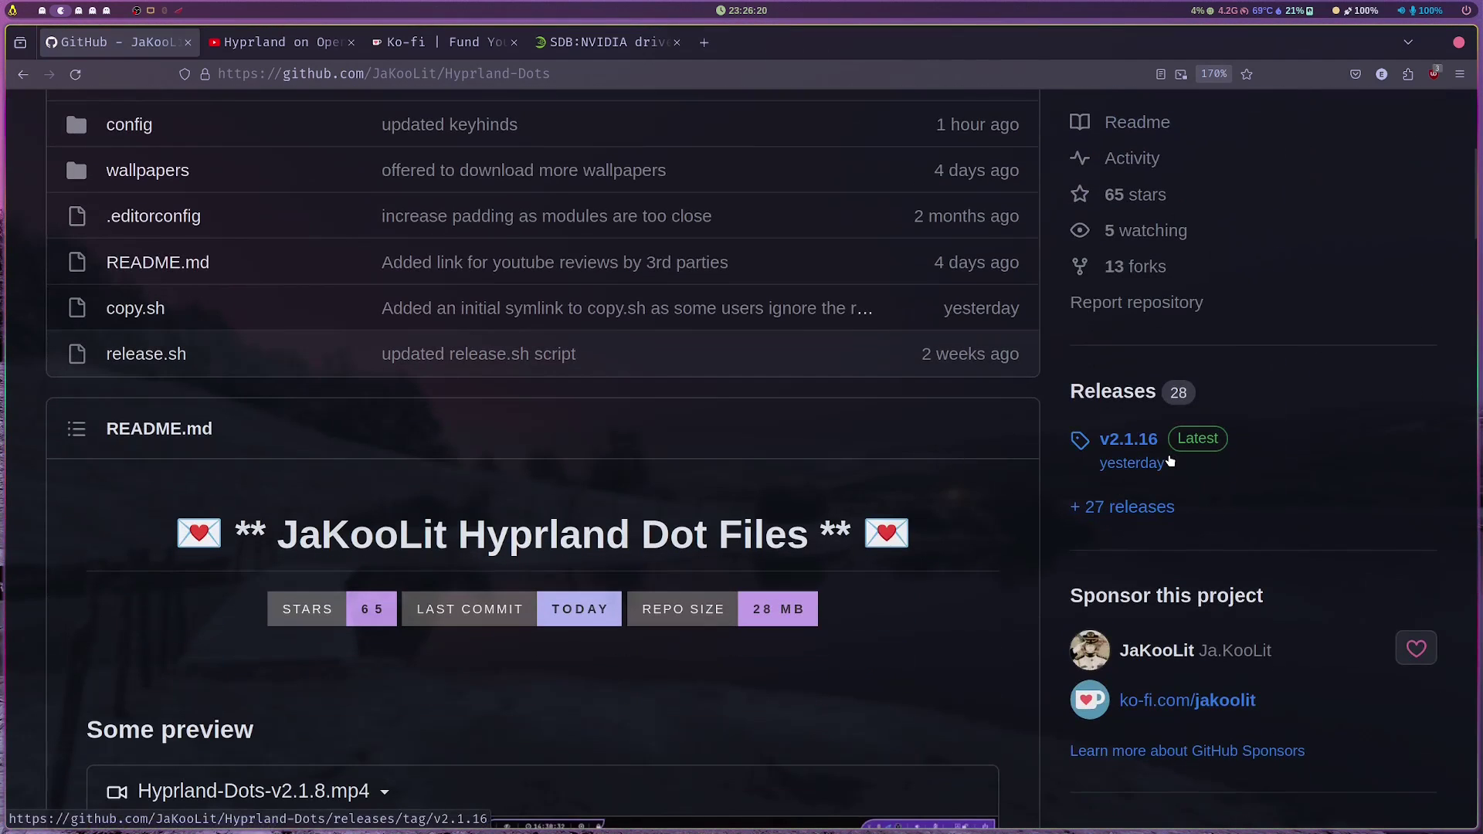
scroll(724, 393, "up", 5)
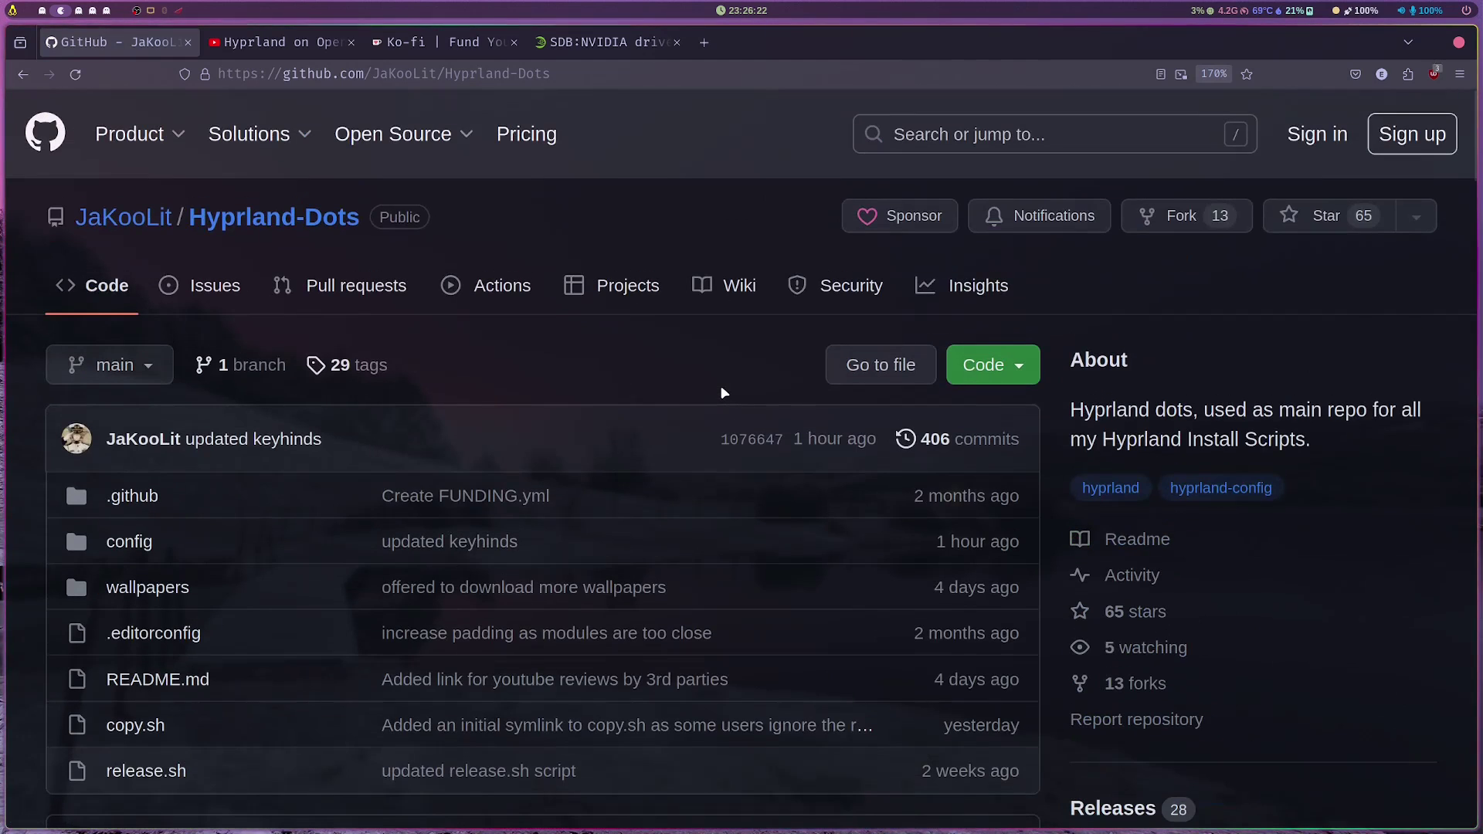
left_click(286, 49)
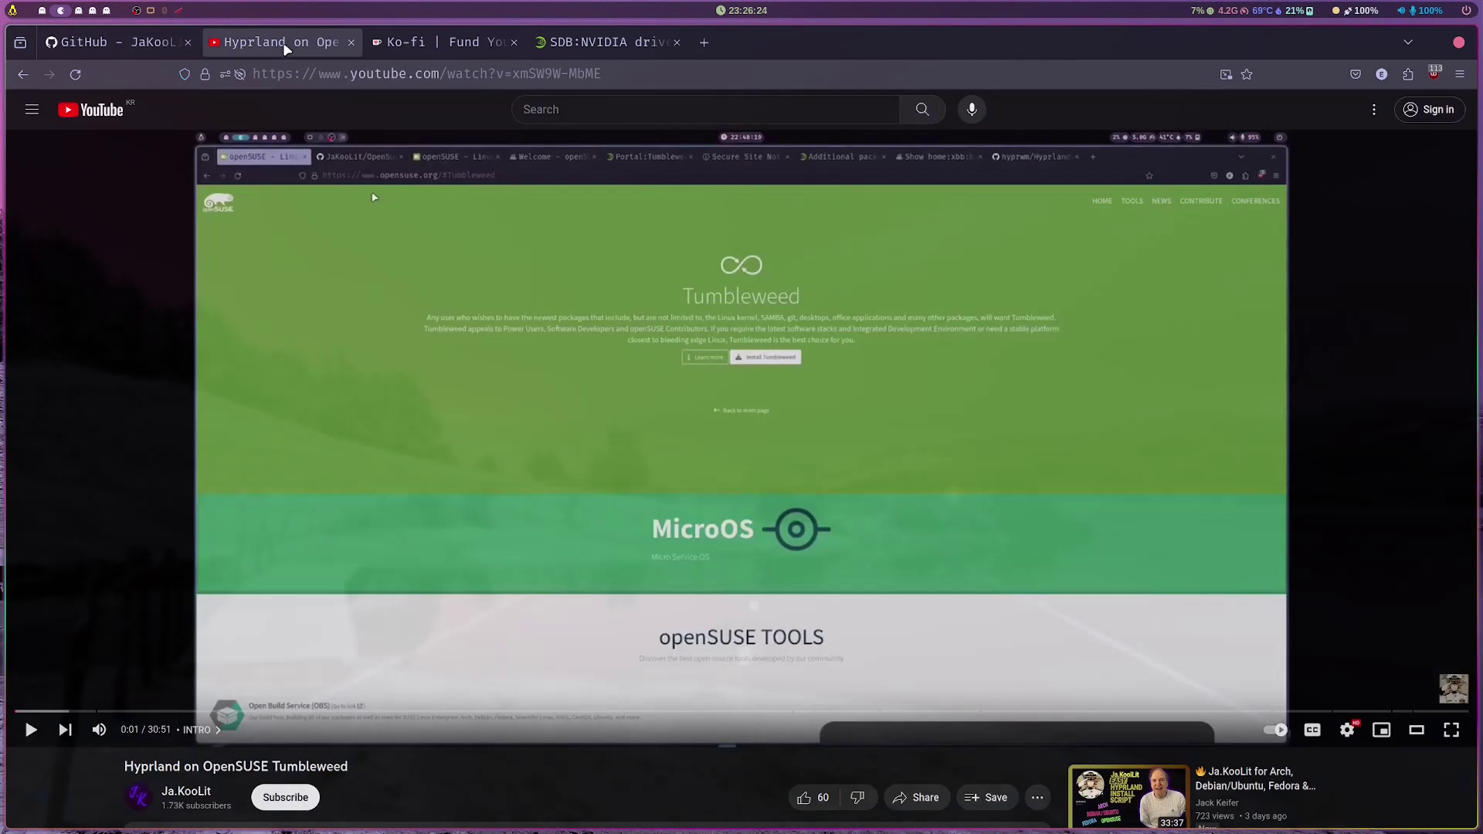